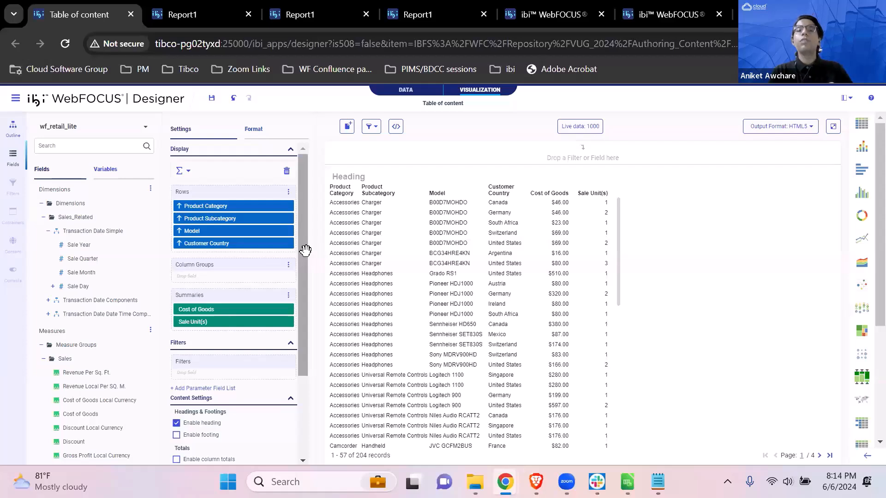
# Step: Set the report's HTML interactivity to Table of Contents in the format's output settings
pyautogui.moveTo(305, 251); pyautogui.dragTo(304, 389)
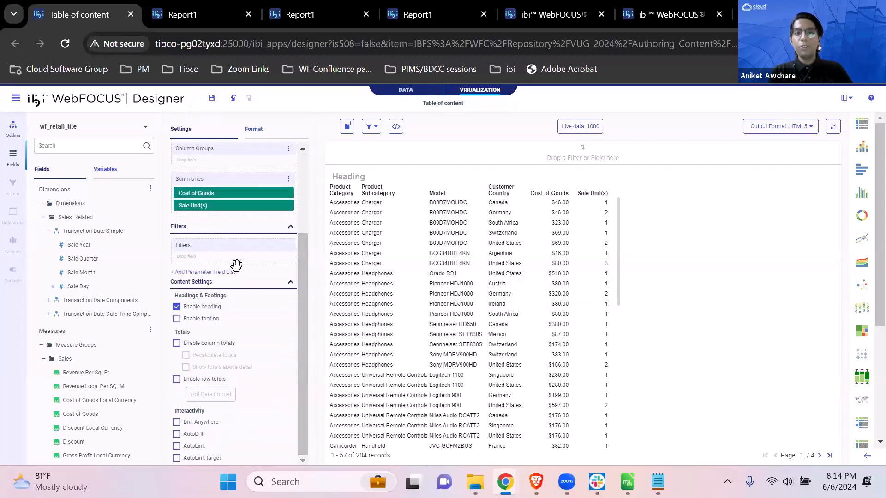
pyautogui.scroll(3, 235, 264)
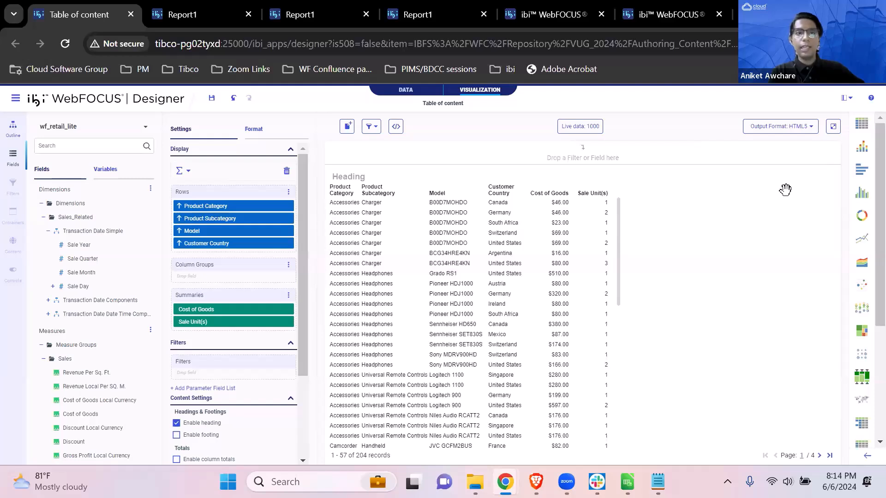
pyautogui.click(268, 131)
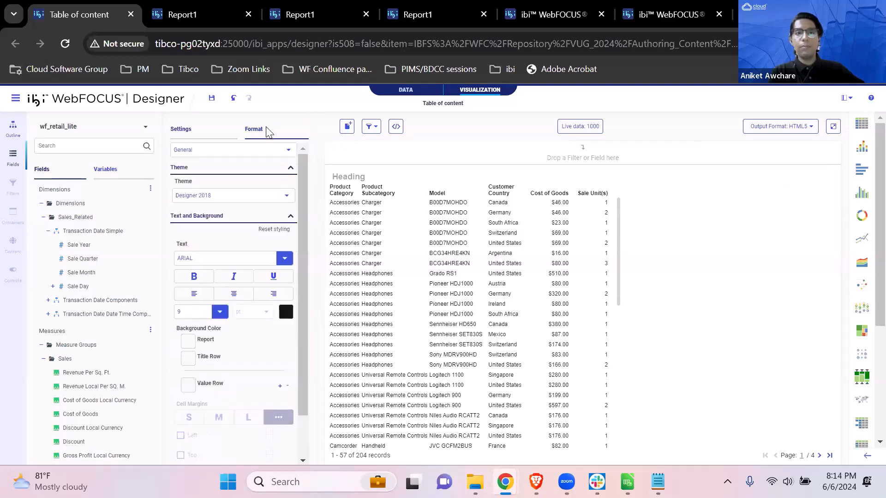
pyautogui.click(288, 149)
pyautogui.click(235, 206)
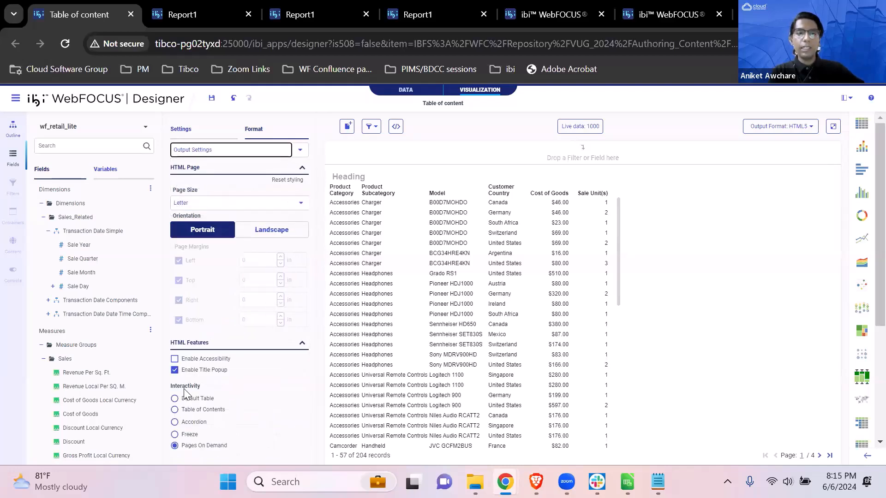
pyautogui.scroll(1, 184, 389)
pyautogui.scroll(3, 184, 390)
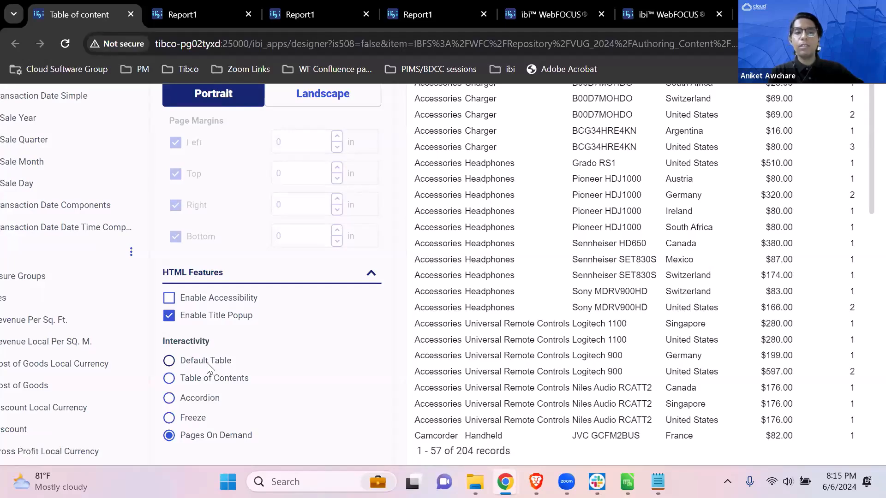
pyautogui.hotkey('ctrl', '-')
pyautogui.hotkey('ctrl', '-')
pyautogui.hotkey('ctrl', '-')
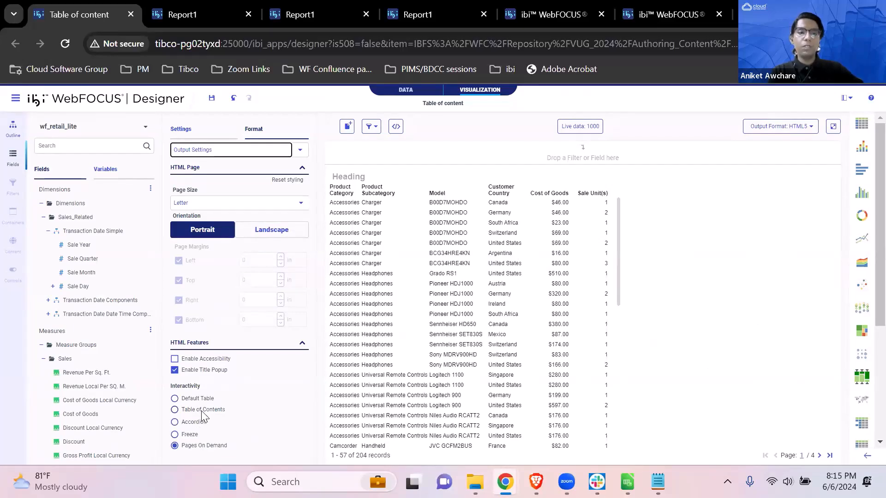
pyautogui.click(202, 410)
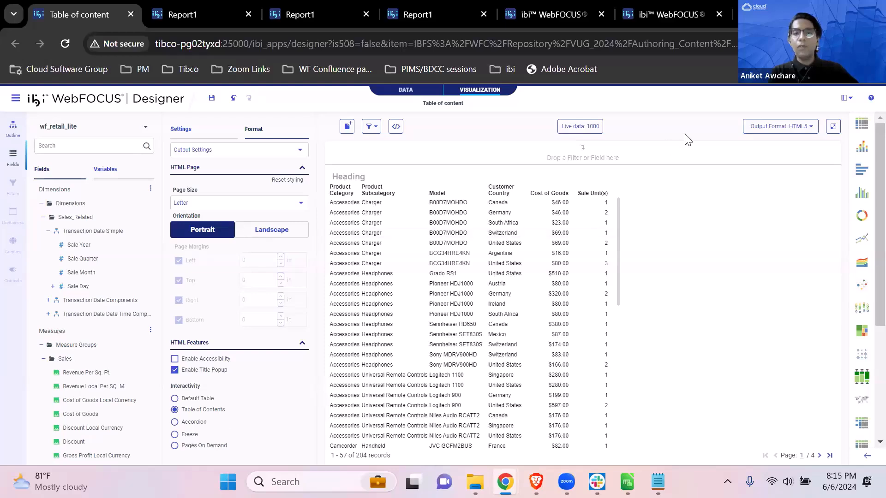
# Step: Show the generated table-of-contents report output and examine its product, country, cost and sale unit columns
pyautogui.click(833, 126)
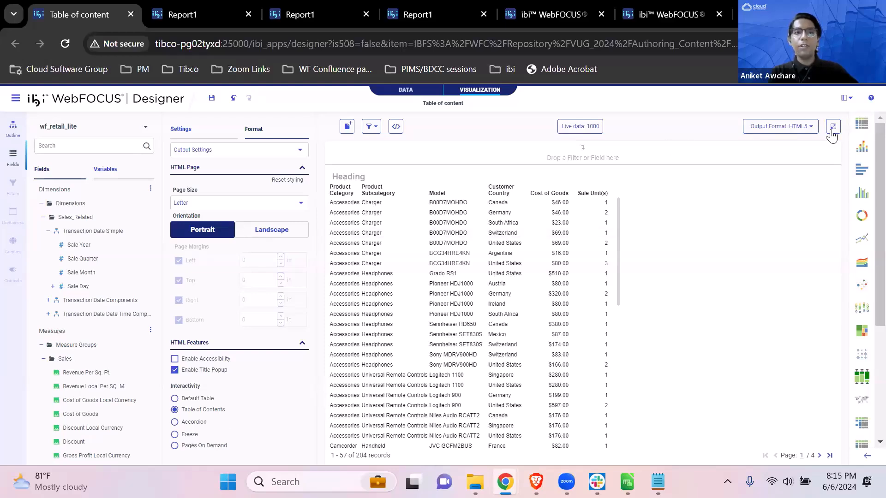
pyautogui.click(215, 7)
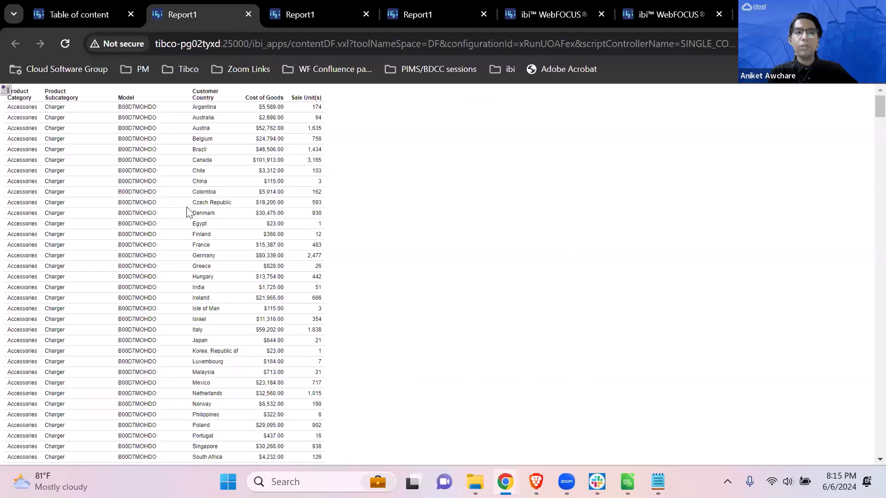
pyautogui.scroll(5, 106, 189)
pyautogui.scroll(3, 104, 190)
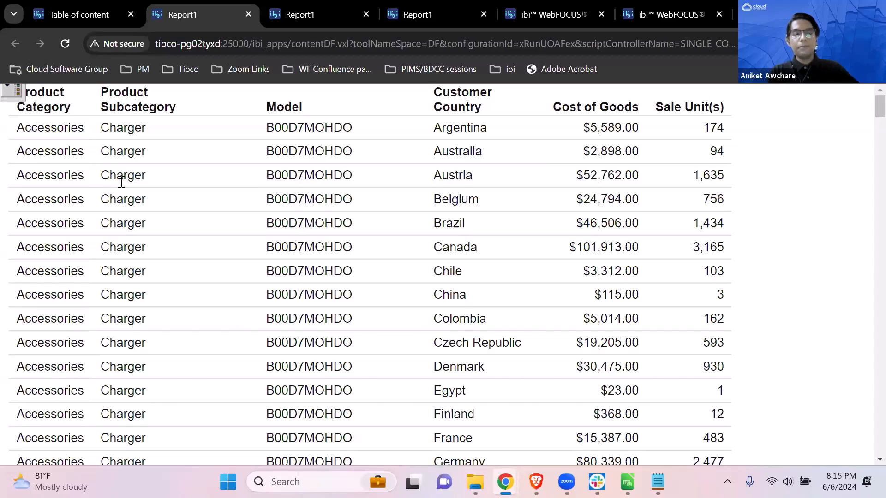
pyautogui.hotkey('ctrl', '-')
pyautogui.hotkey('ctrl', '-')
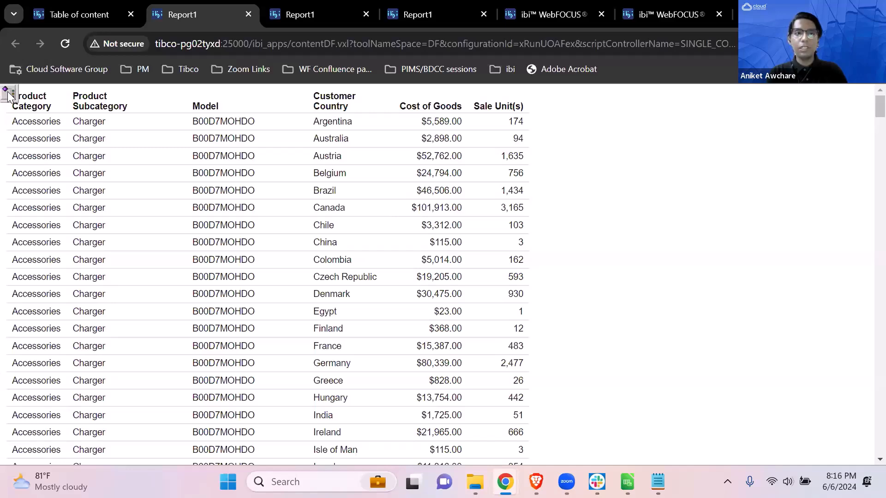
pyautogui.click(92, 13)
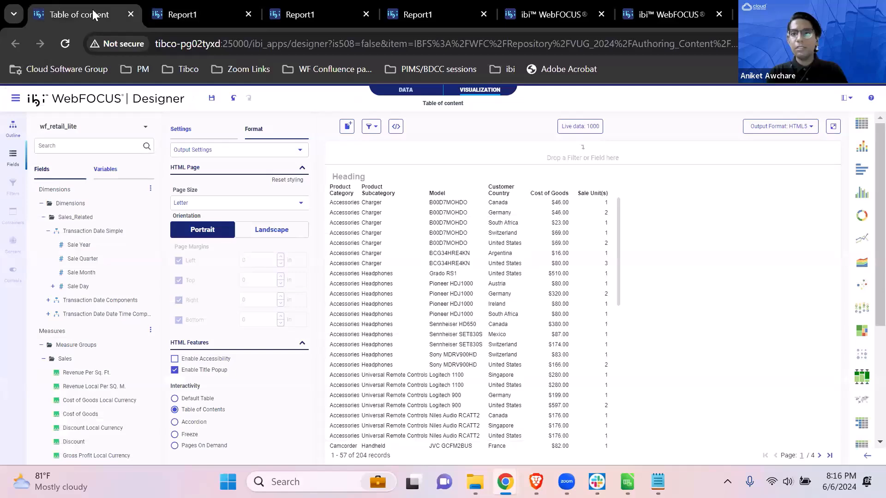
pyautogui.click(833, 127)
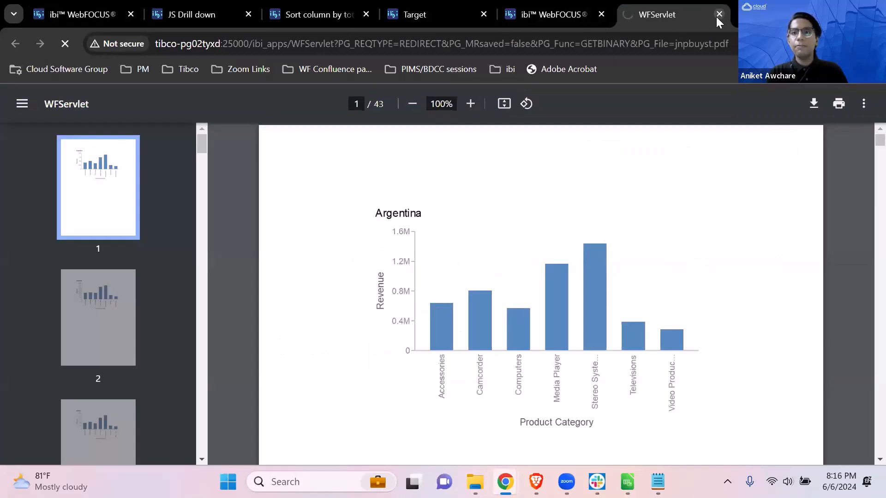
pyautogui.moveTo(507, 478)
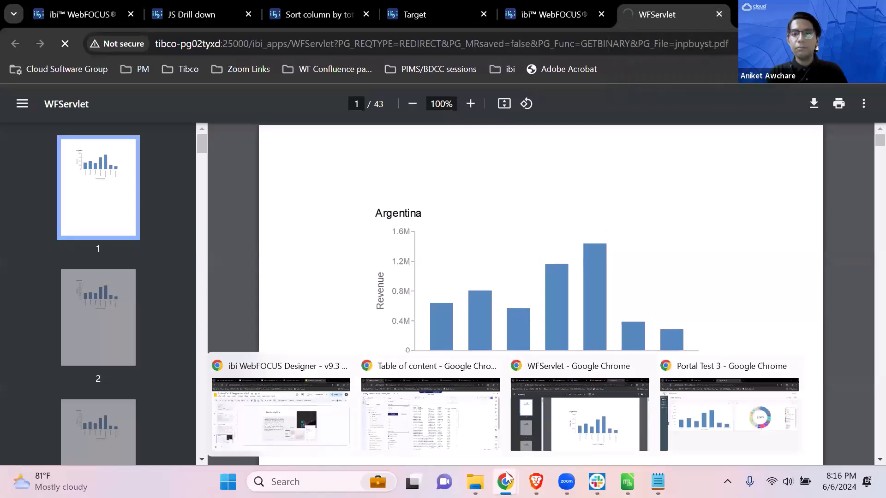
pyautogui.click(460, 444)
pyautogui.click(183, 11)
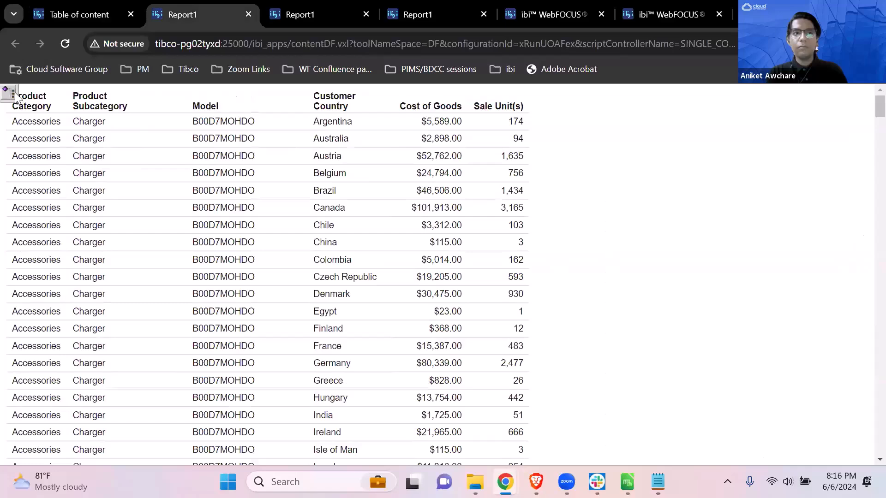
# Step: Open the report's floating table of contents and expand Accessories, Charger and model B00D7MOHDO
pyautogui.click(9, 94)
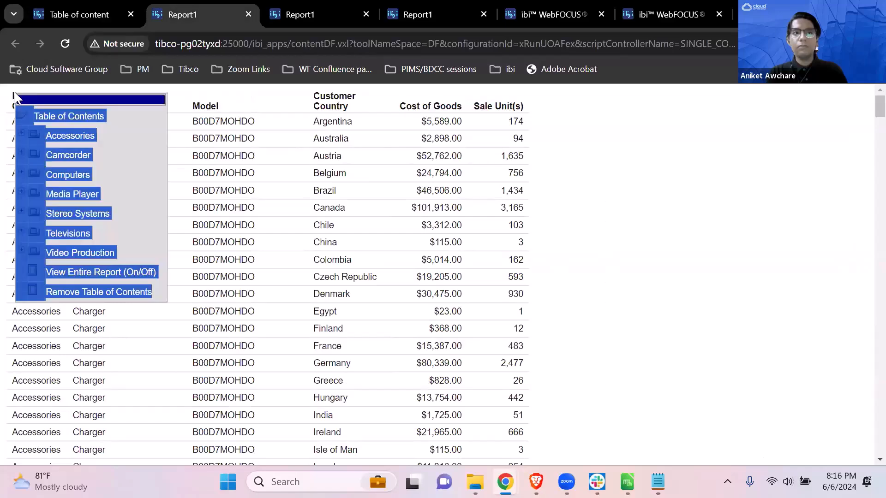
pyautogui.click(115, 111)
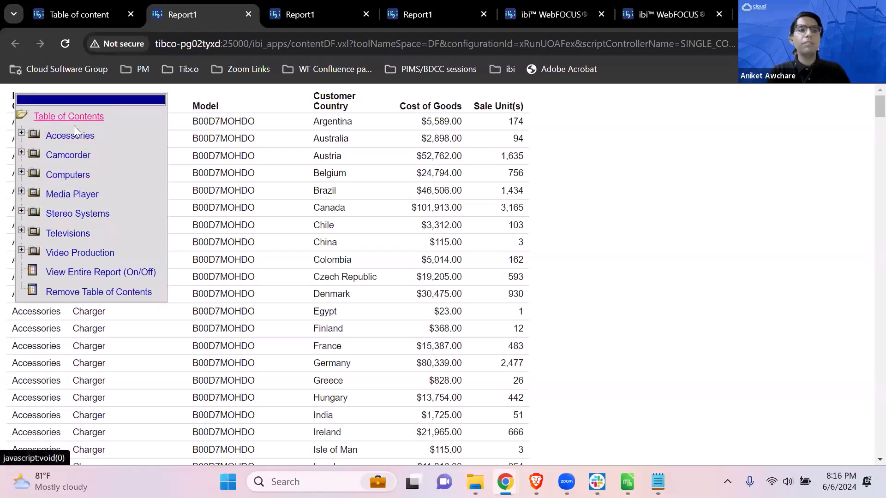
pyautogui.click(22, 133)
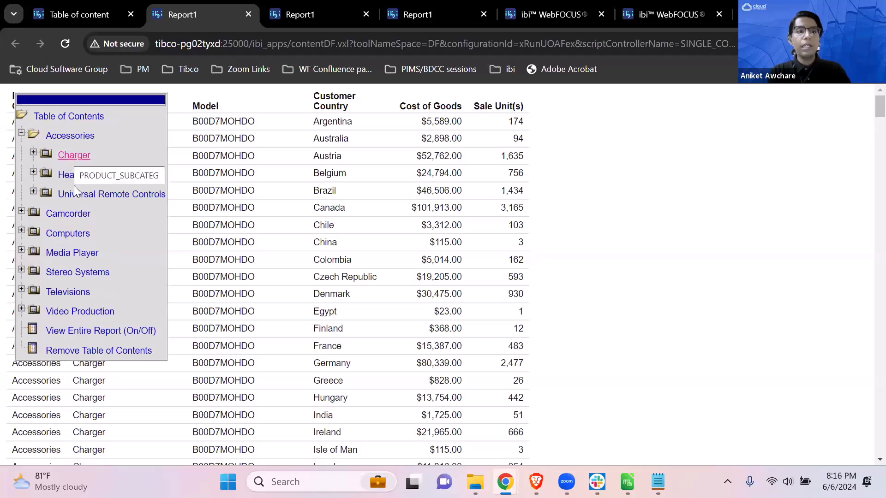
pyautogui.click(31, 152)
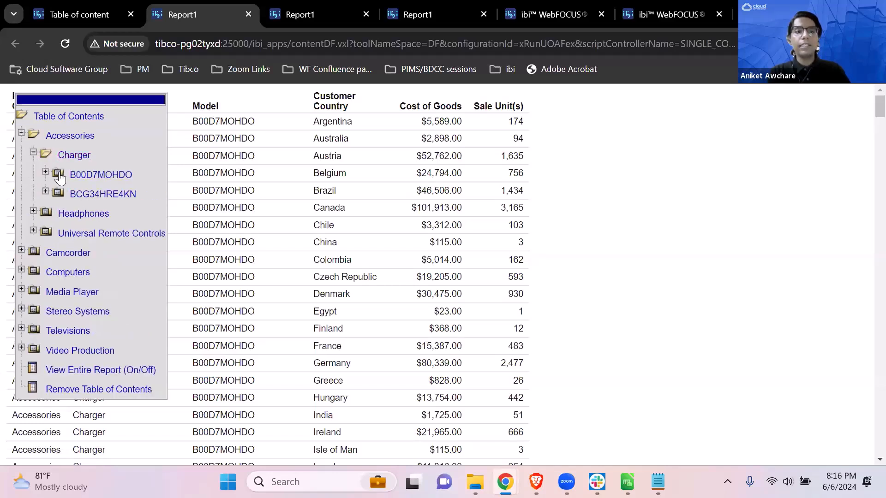
pyautogui.click(45, 172)
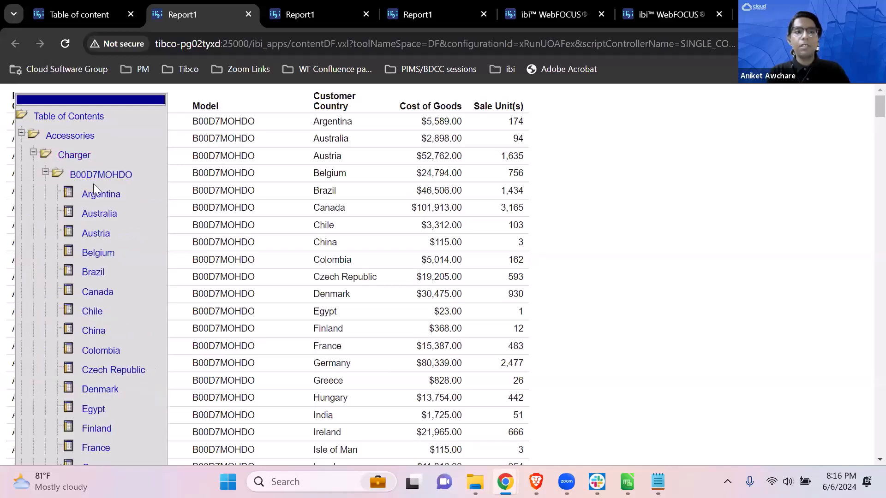
# Step: Jump to the Belgium entry of model B00D7MOHDO from the table of contents, and return to the report's beginning
pyautogui.scroll(-2, 111, 330)
pyautogui.scroll(2, 95, 337)
pyautogui.click(97, 254)
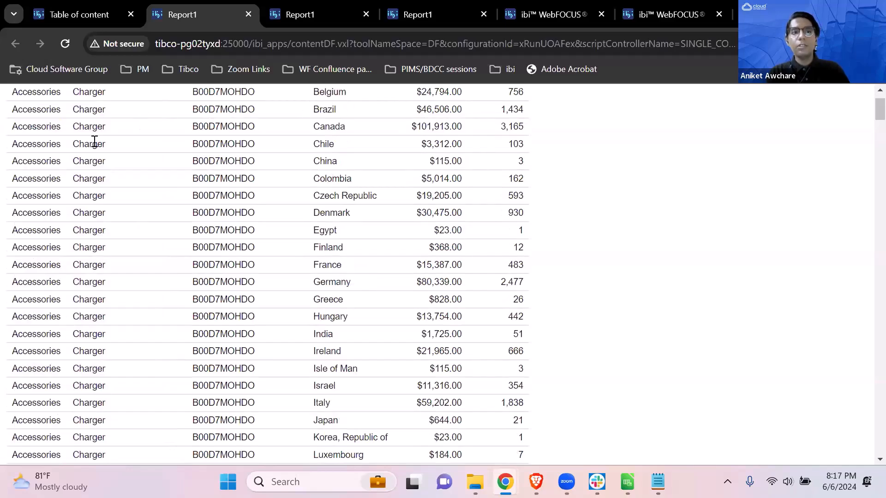
pyautogui.scroll(2, 94, 140)
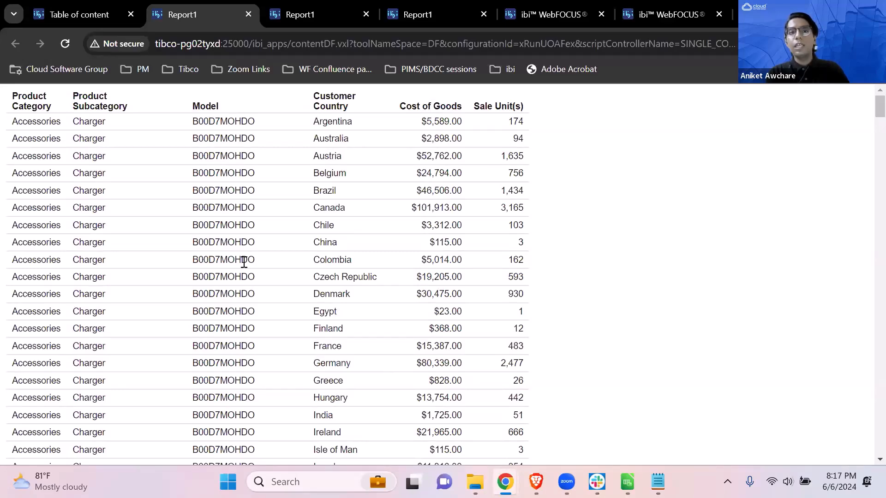
# Step: Switch to the generated accordion report output and expand Accessories, Charger and model B00D7MOHDO down to the countries
pyautogui.click(74, 11)
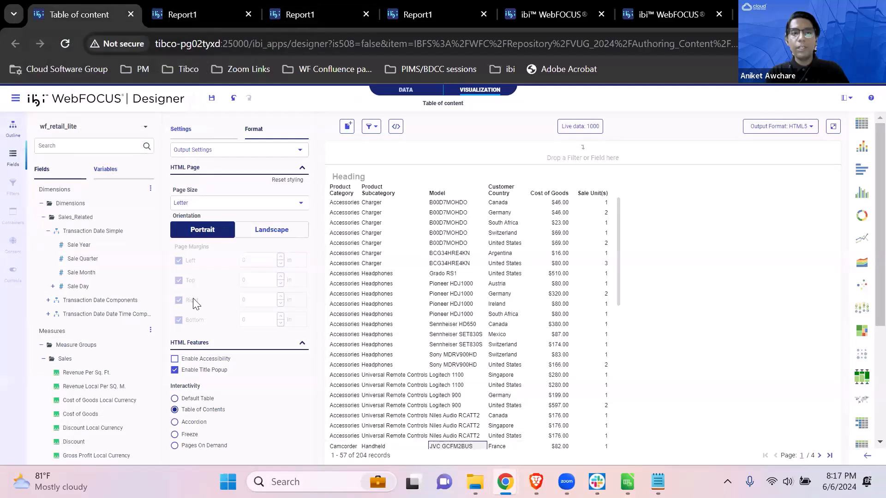
pyautogui.click(291, 5)
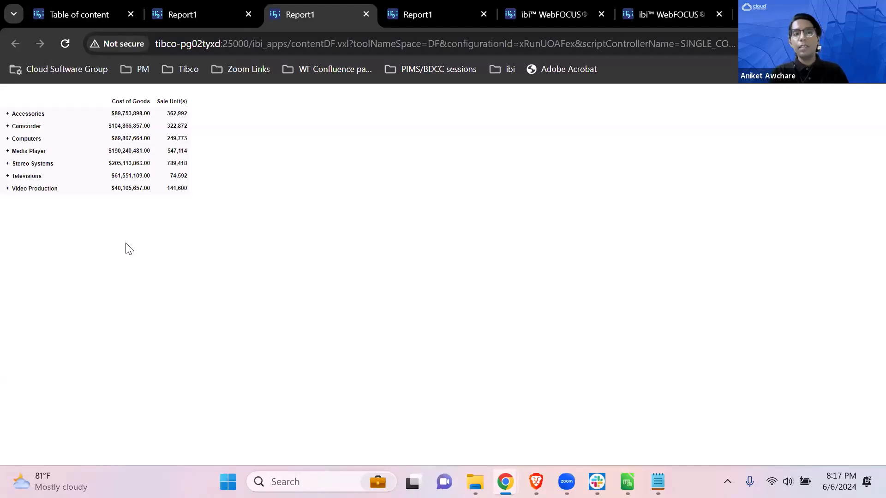
pyautogui.click(7, 114)
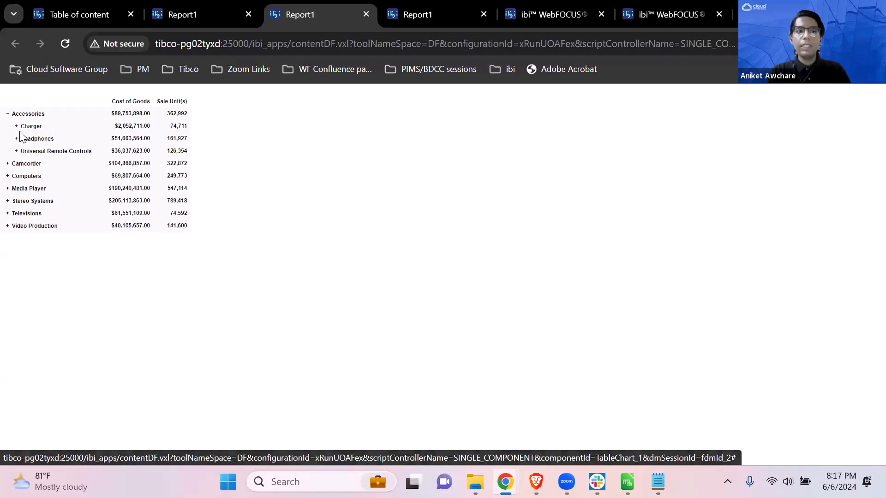
pyautogui.click(16, 126)
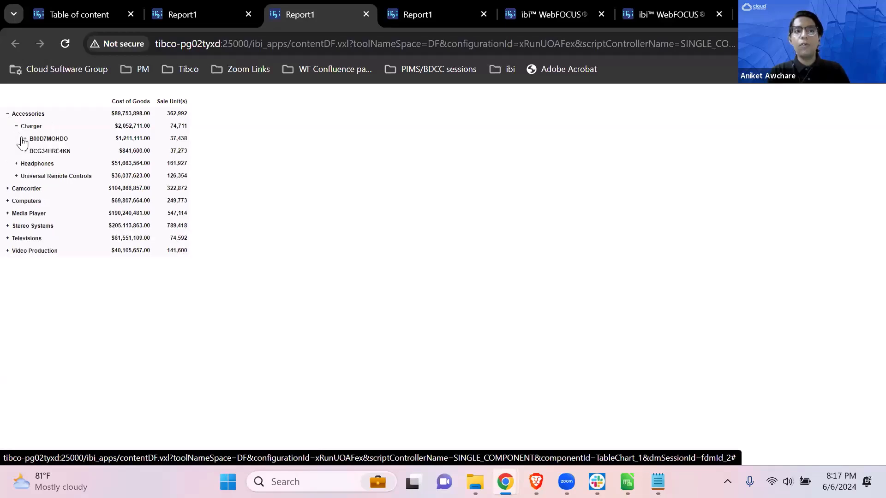
pyautogui.click(25, 139)
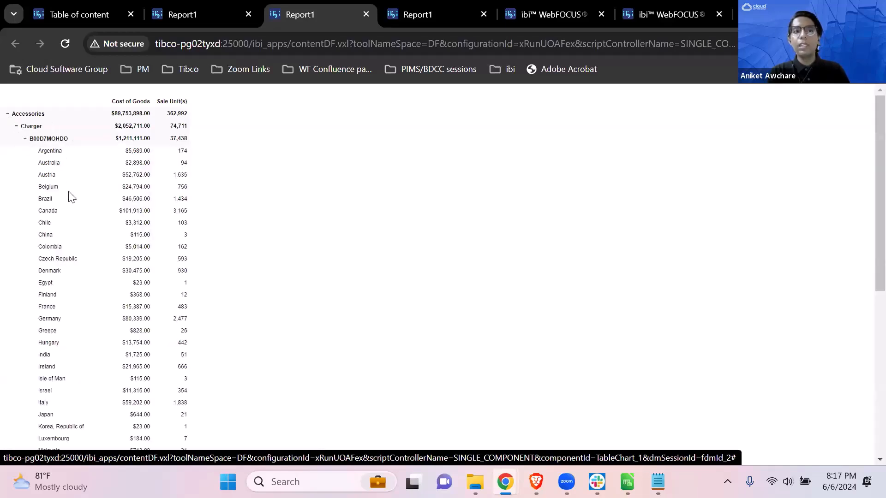
# Step: Examine the country rows under model B00D7MOHDO, with their cost of goods and sale units
pyautogui.scroll(-5, 70, 196)
pyautogui.scroll(5, 70, 194)
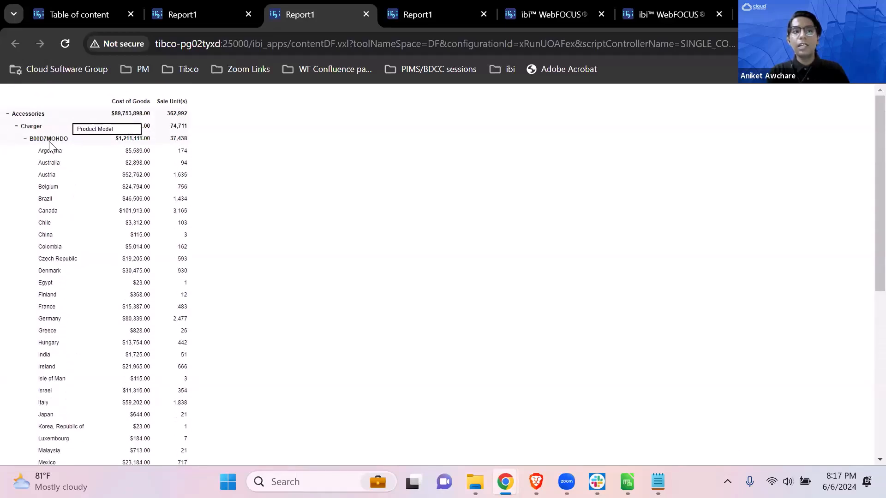
pyautogui.scroll(5, 50, 147)
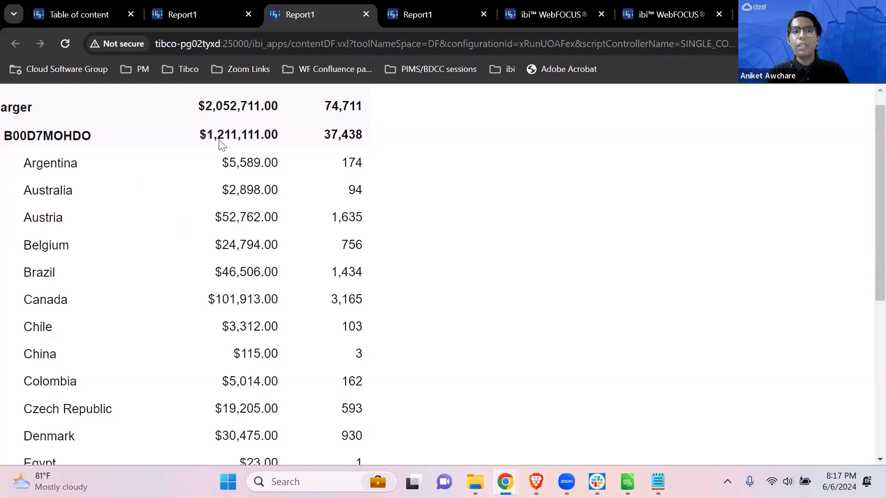
pyautogui.scroll(-5, 99, 215)
pyautogui.scroll(-8, 98, 214)
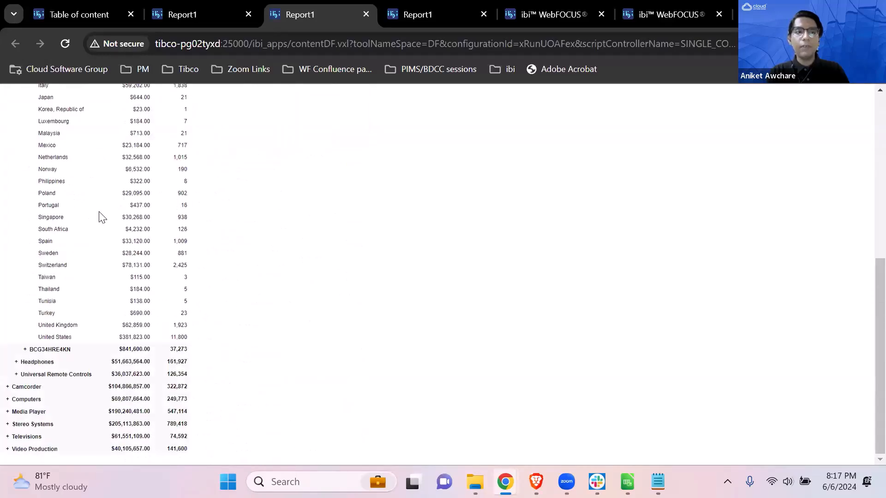
pyautogui.scroll(5, 68, 179)
pyautogui.scroll(3, 49, 171)
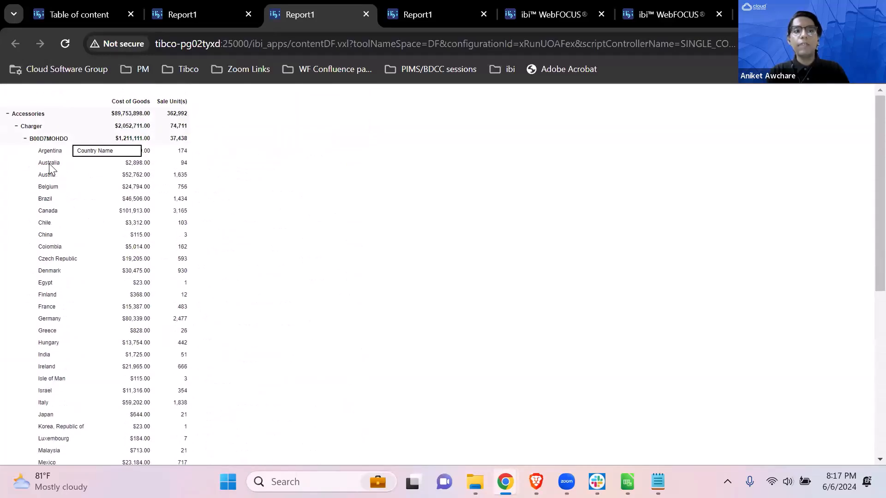
# Step: Collapse model B00D7MOHDO and expand Computers and its Tablet subcategory in the accordion report
pyautogui.click(25, 139)
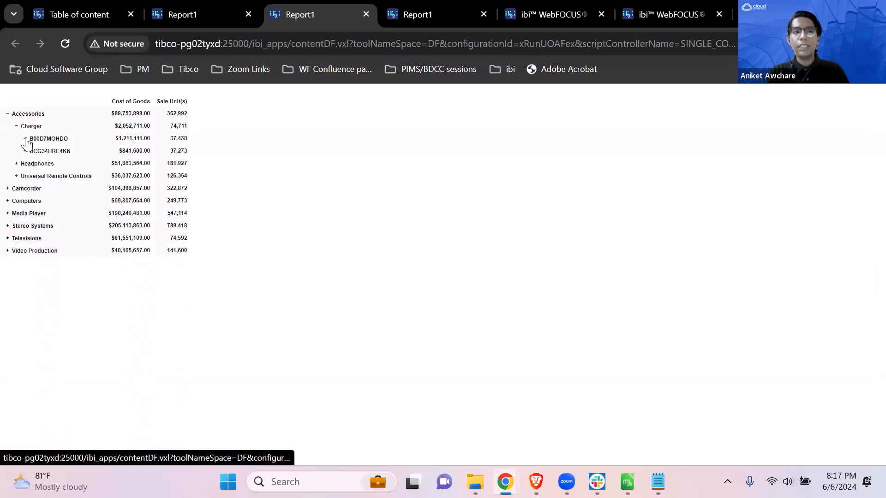
pyautogui.click(7, 201)
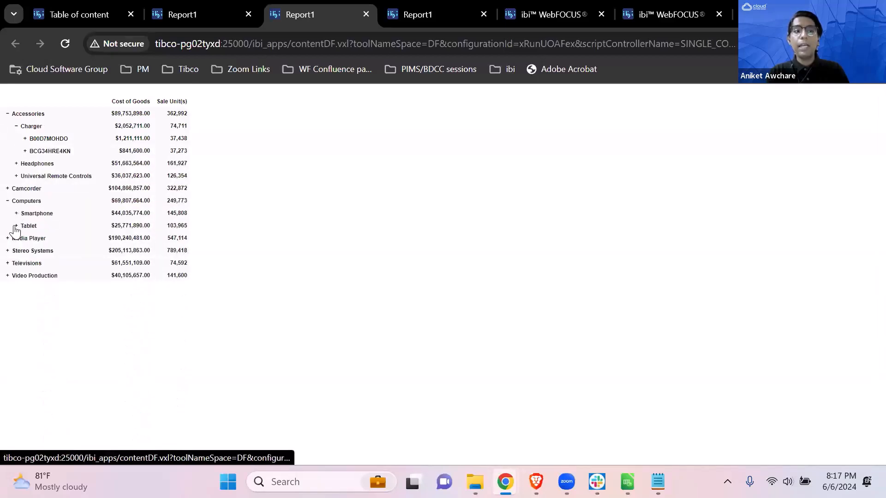
pyautogui.click(16, 226)
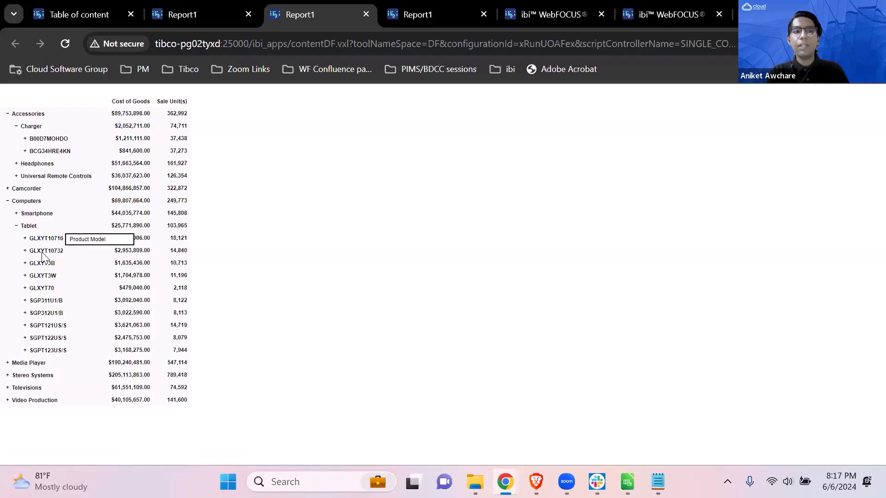
pyautogui.scroll(2, 42, 252)
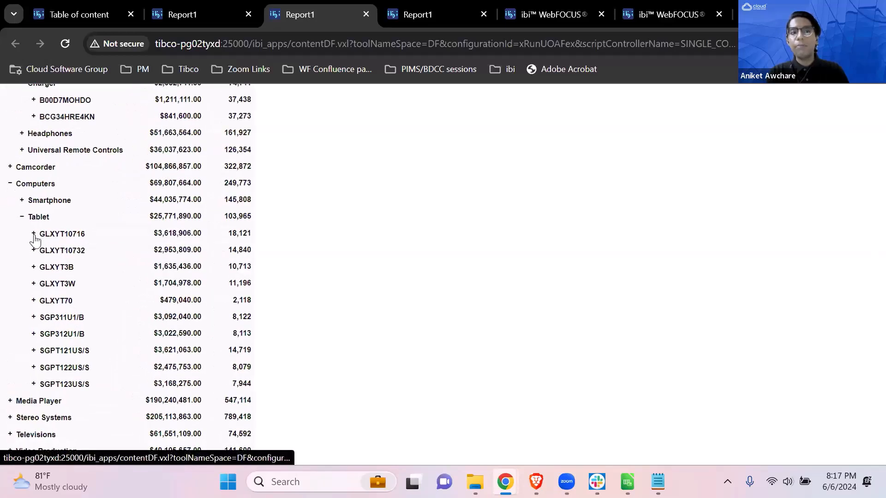
# Step: Expand tablet model GLXYT10716 in the accordion report and look through its country rows
pyautogui.click(33, 235)
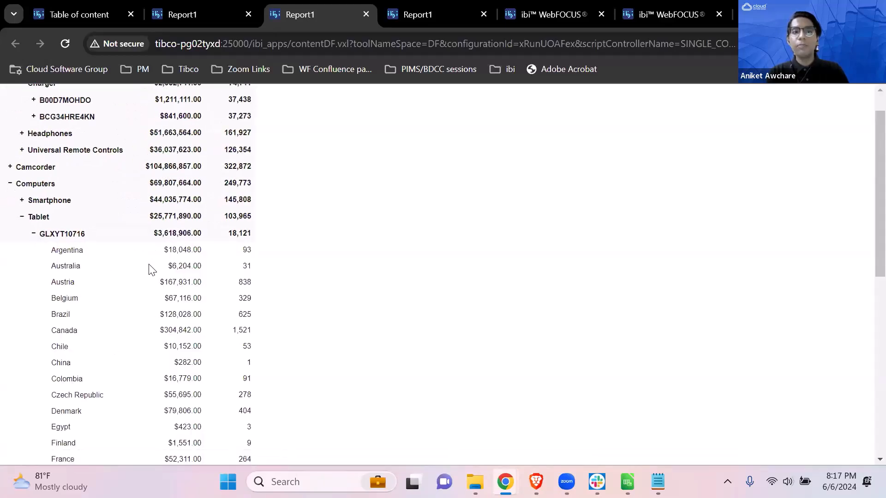
pyautogui.scroll(-1, 149, 268)
pyautogui.scroll(-2, 152, 269)
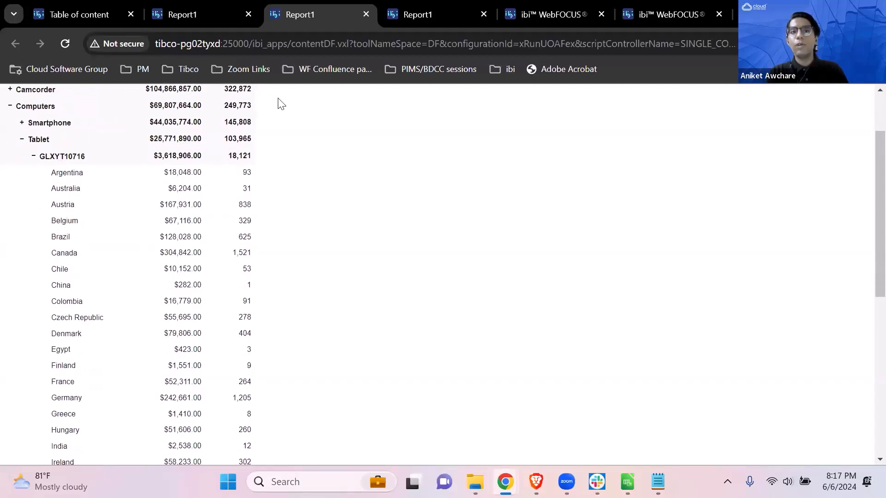
# Step: Switch to the report output with fixed column headings and examine the Accessories rows from the Charger models through the Headphones models
pyautogui.click(390, 11)
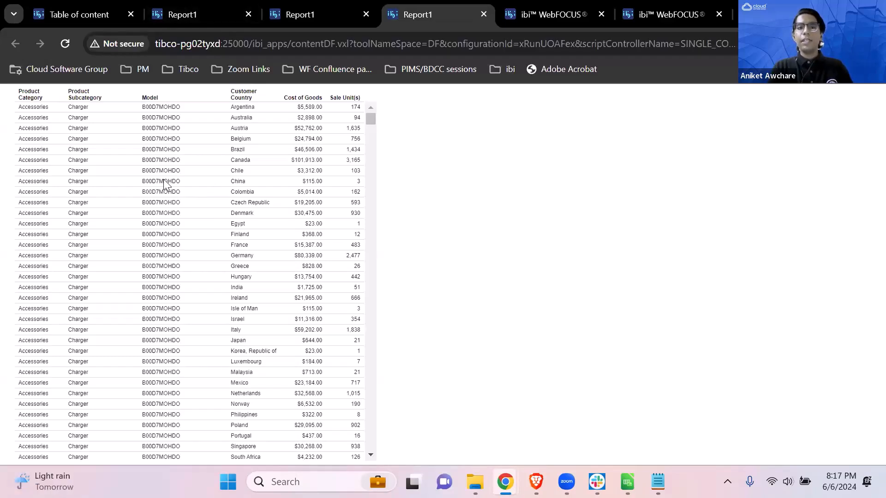
pyautogui.scroll(-3, 163, 179)
pyautogui.scroll(-10, 166, 185)
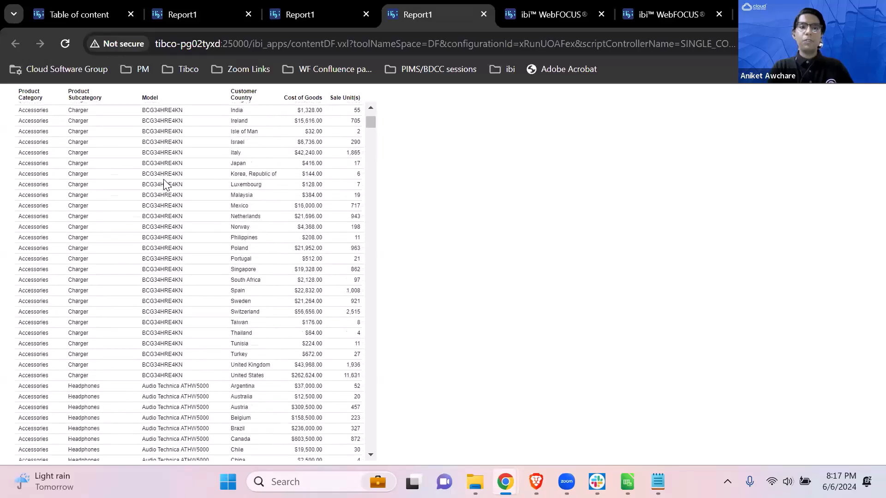
pyautogui.scroll(-20, 165, 183)
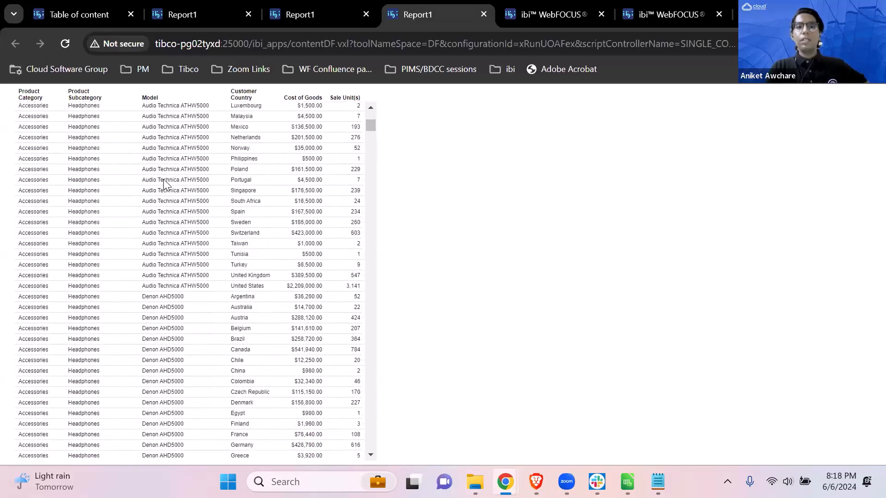
pyautogui.scroll(-8, 164, 181)
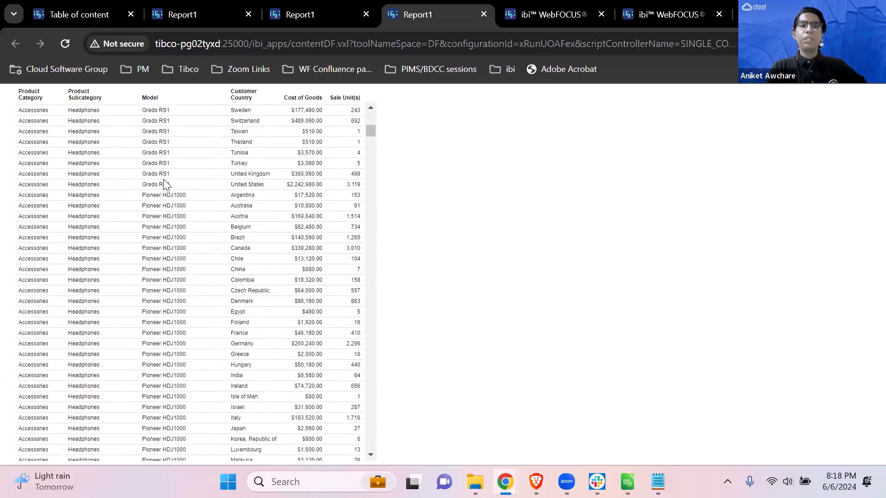
pyautogui.scroll(-15, 167, 184)
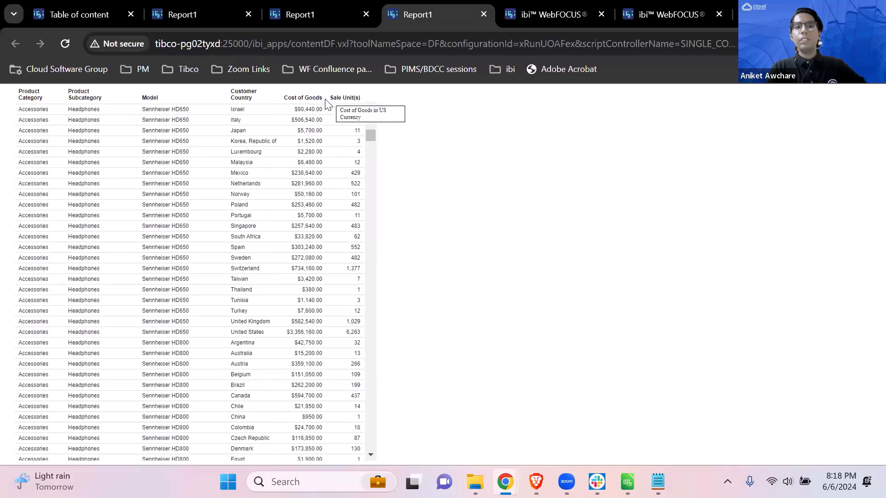
pyautogui.scroll(-4, 233, 205)
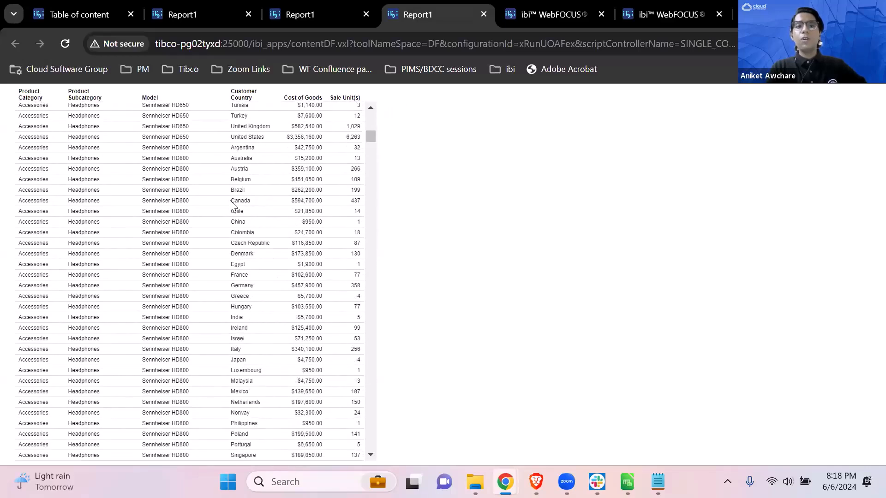
pyautogui.scroll(-7, 228, 328)
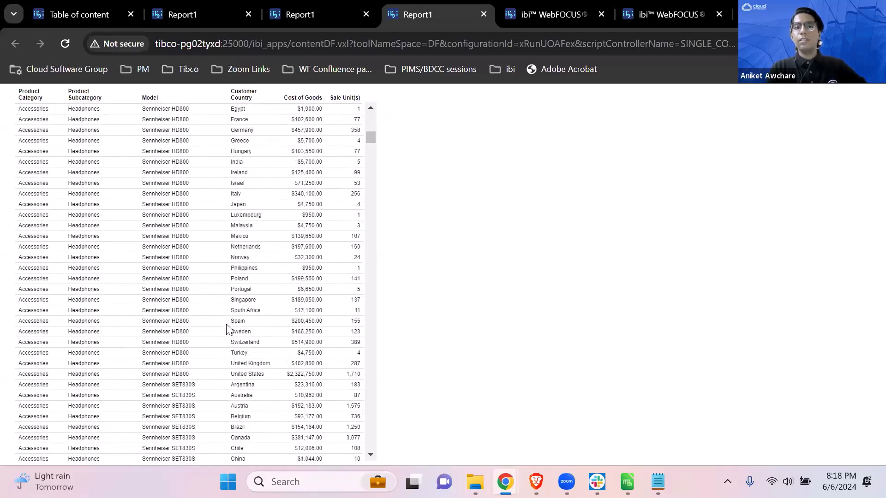
pyautogui.scroll(-2, 227, 329)
pyautogui.scroll(18, 227, 329)
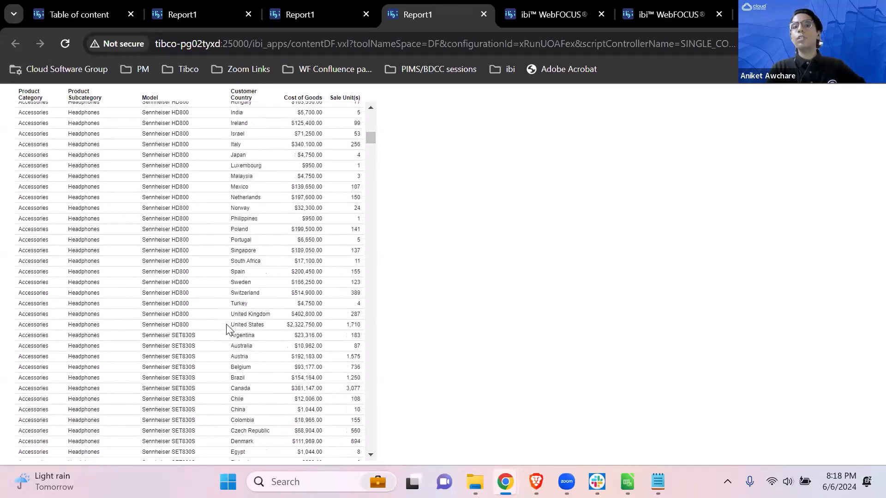
pyautogui.scroll(20, 226, 325)
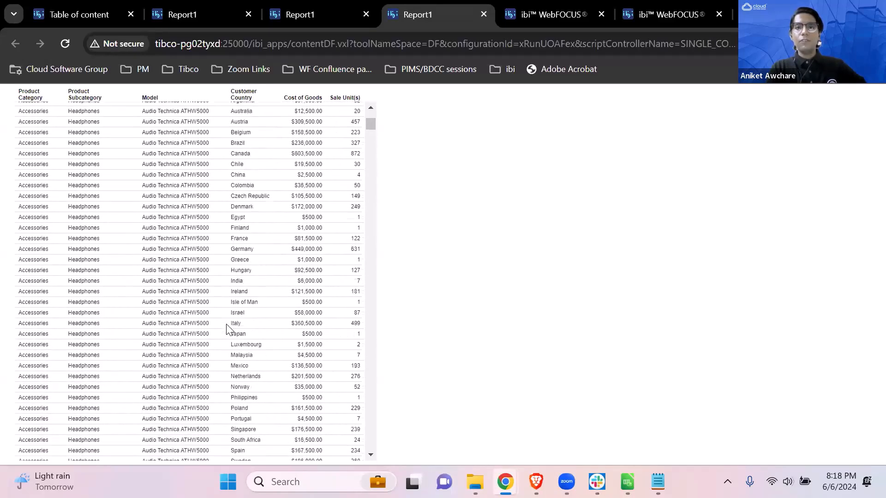
pyautogui.scroll(2, 226, 329)
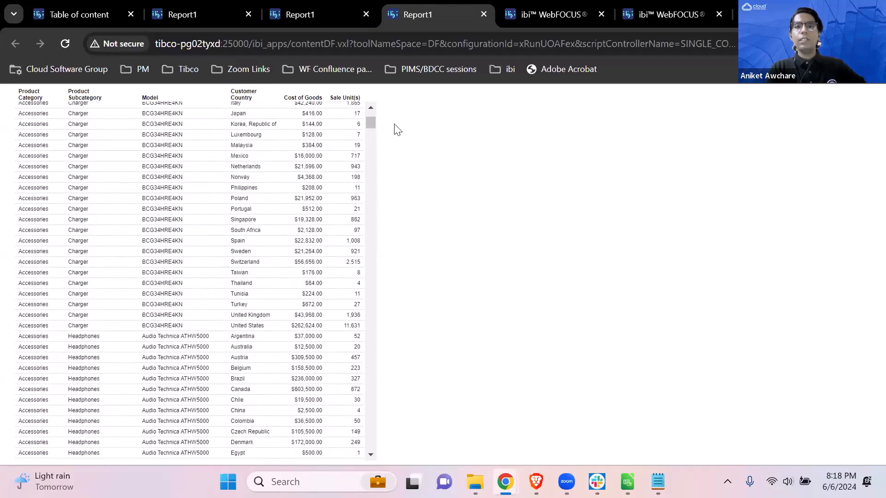
# Step: Switch to the paged report output in the WebFOCUS Viewer and highlight its total page count
pyautogui.click(561, 10)
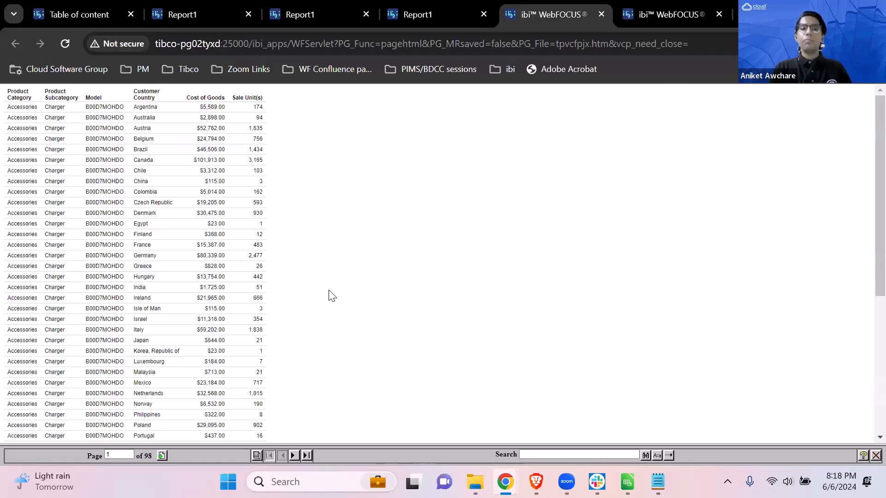
pyautogui.doubleClick(148, 457)
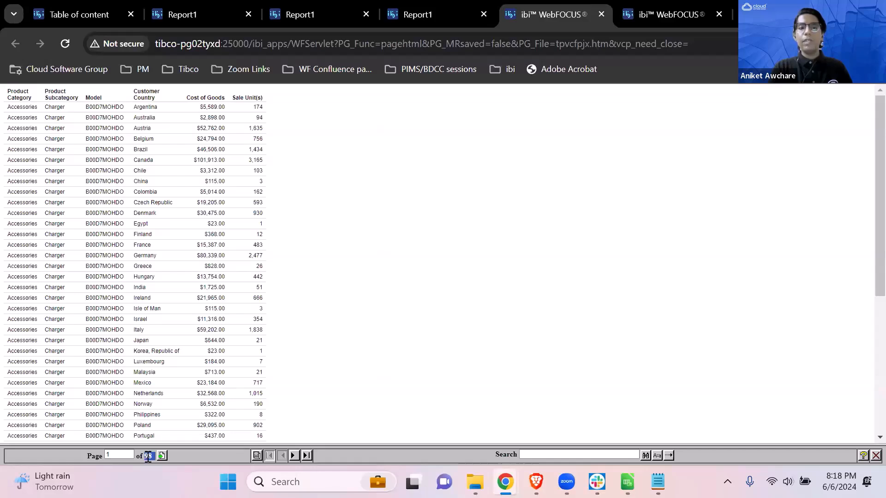
pyautogui.click(192, 460)
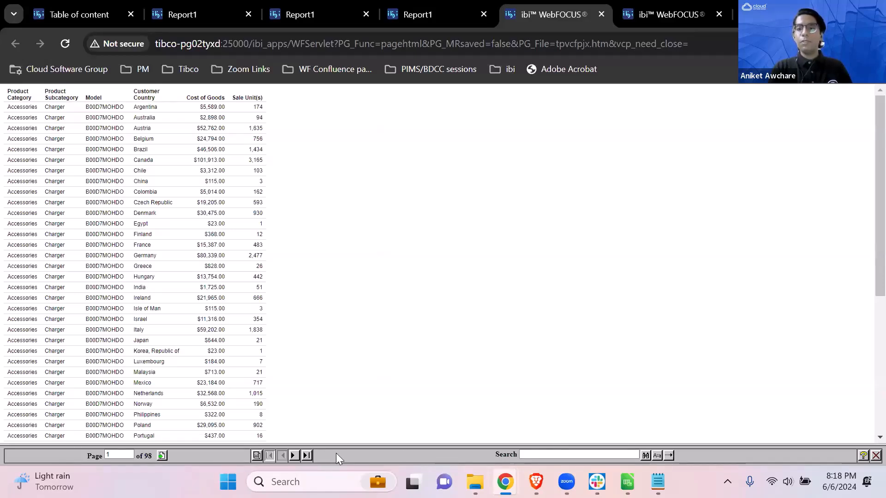
# Step: Advance the paged report to page 2 and look through its Charger and Headphones rows
pyautogui.click(293, 456)
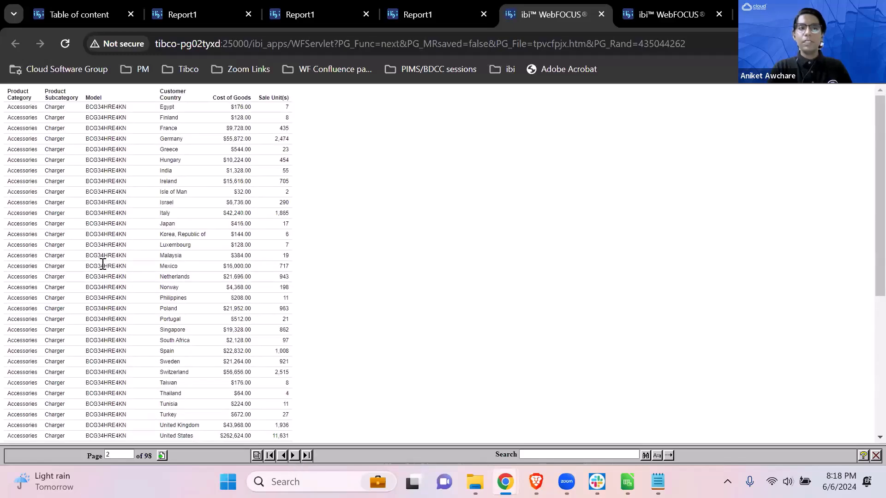
pyautogui.moveTo(574, 468)
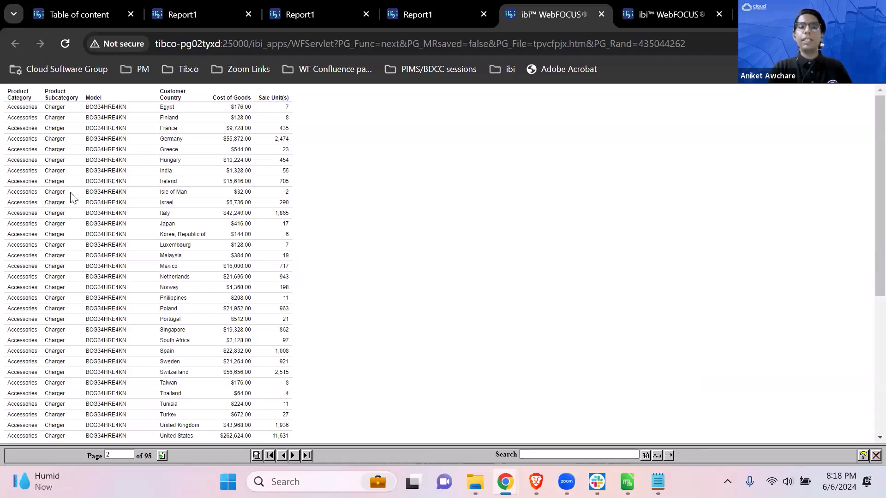
pyautogui.scroll(-4, 191, 320)
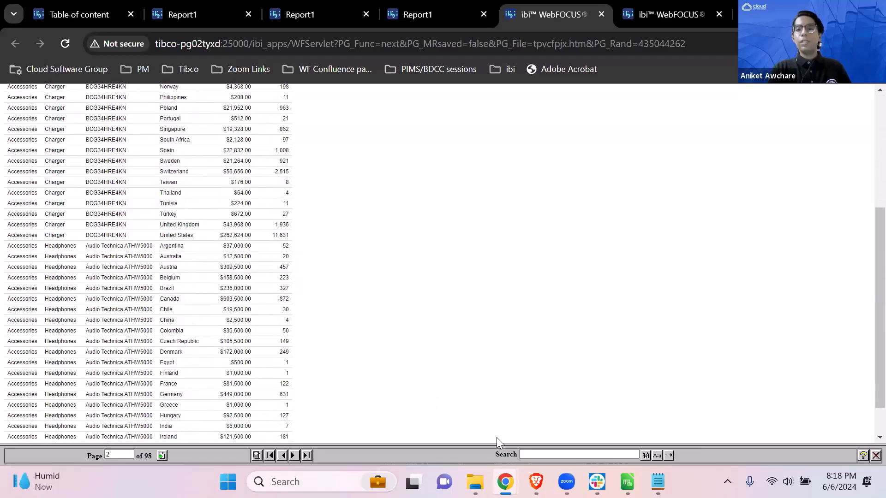
pyautogui.scroll(4, 334, 390)
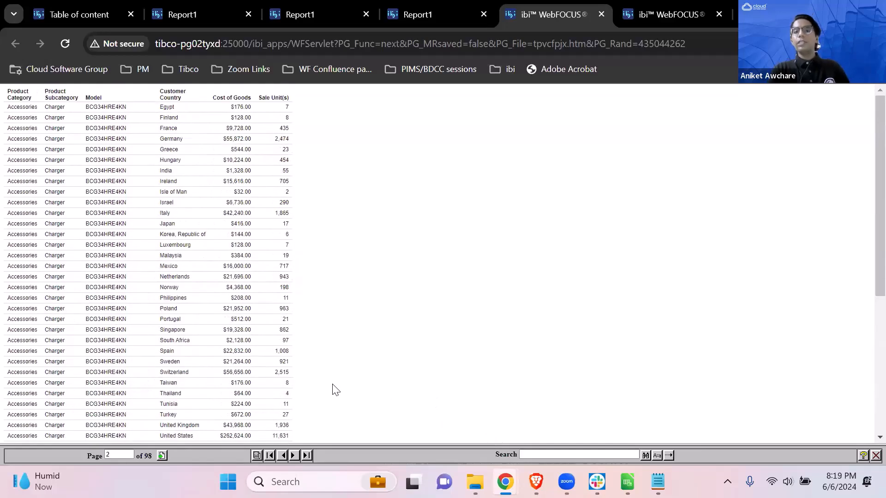
# Step: Switch to the browser window holding the Designer content and bring up the Sort column by total chart
pyautogui.click(648, 7)
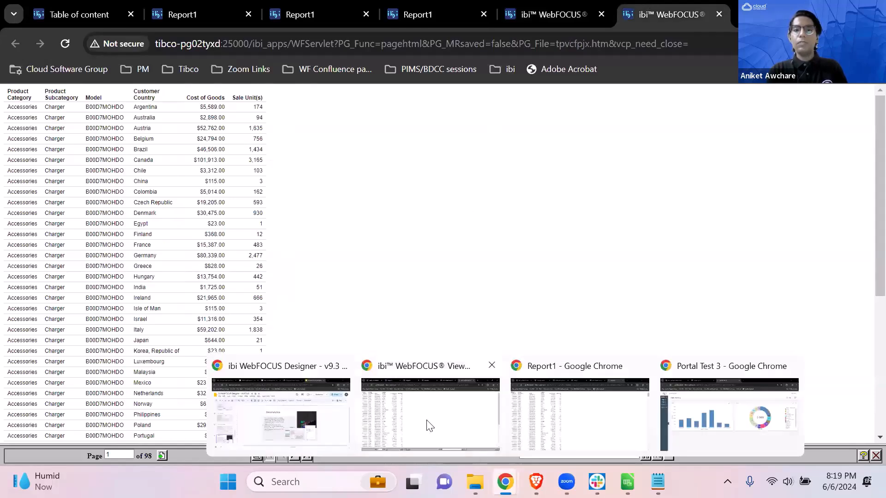
pyautogui.moveTo(505, 482)
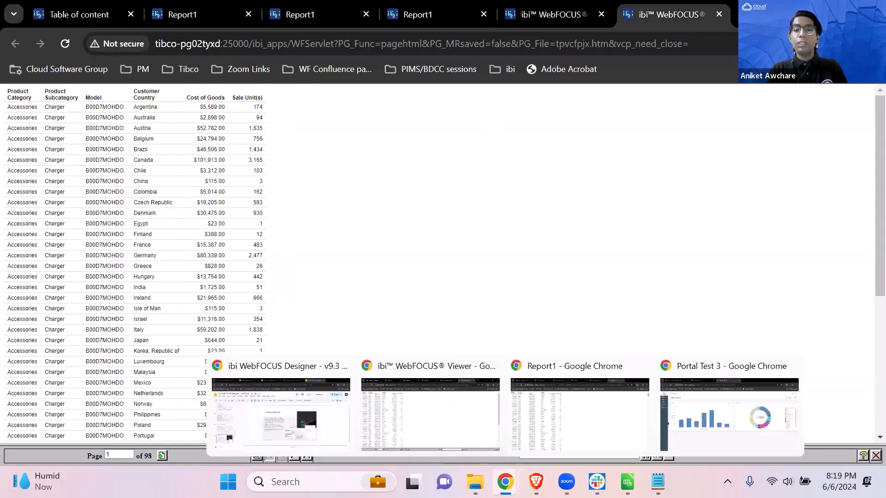
pyautogui.click(565, 420)
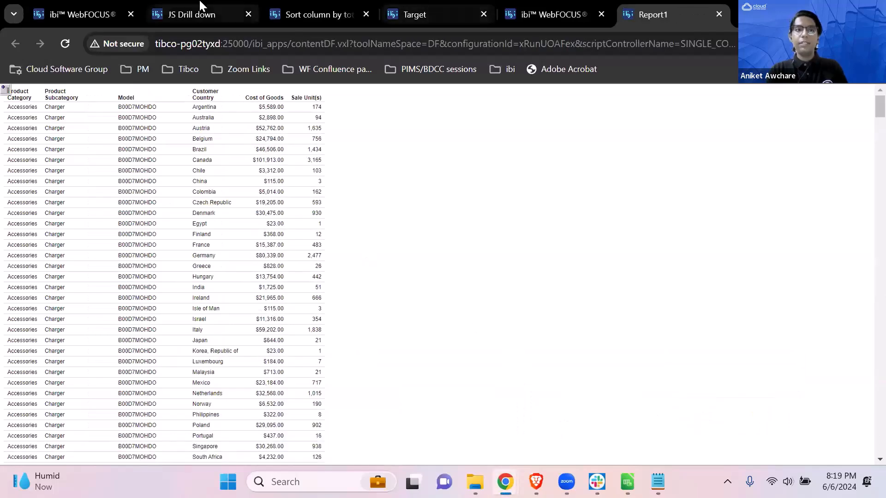
pyautogui.click(90, 7)
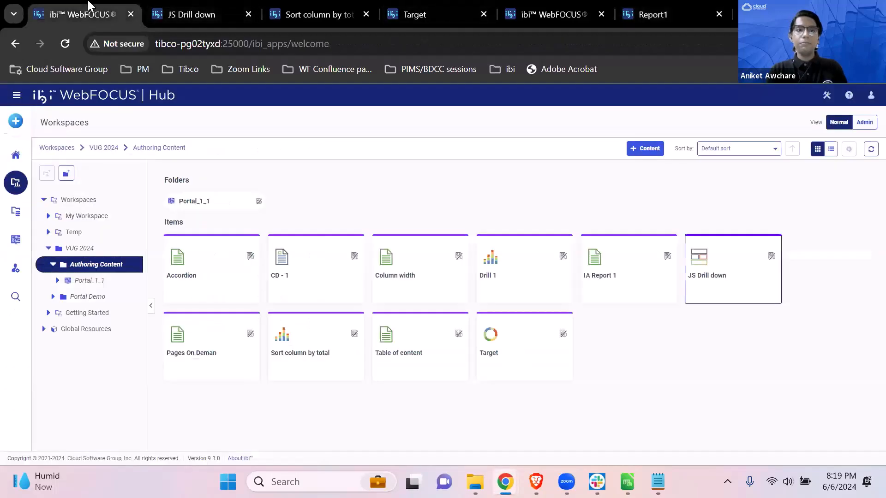
pyautogui.click(167, 6)
pyautogui.click(319, 14)
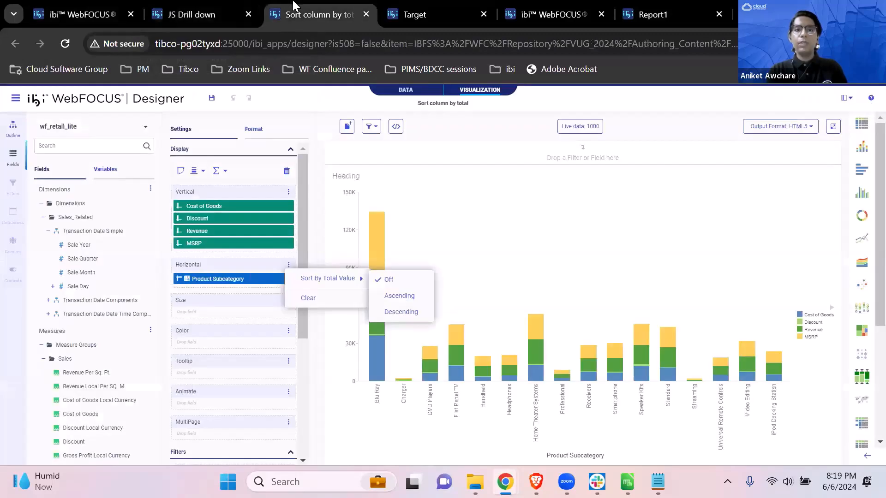
# Step: Sort the chart's Product Subcategory columns by total value, first Ascending and then Descending
pyautogui.click(445, 133)
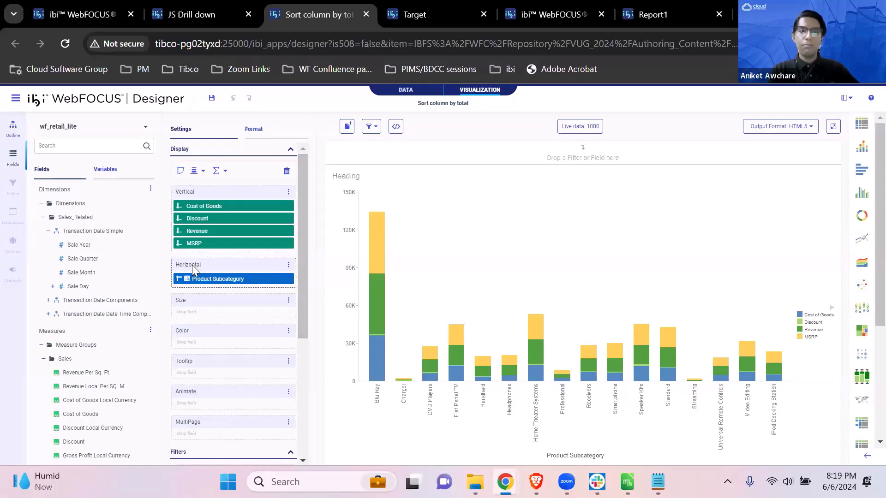
pyautogui.click(288, 265)
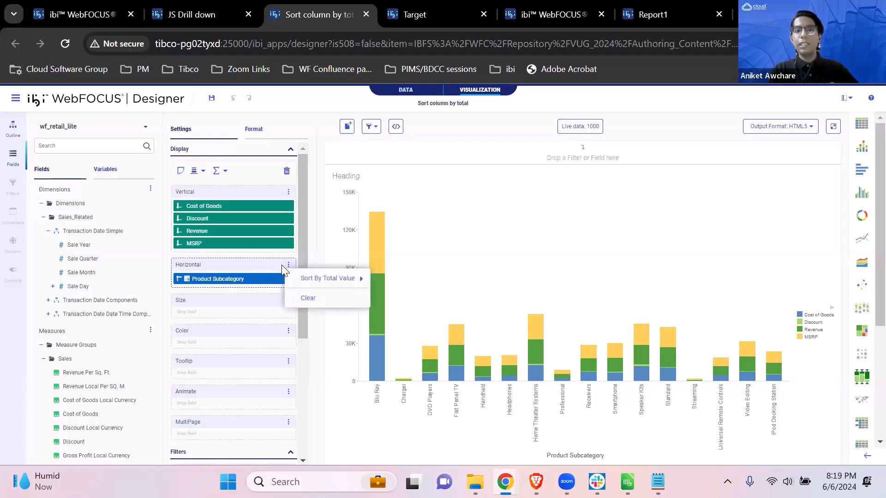
pyautogui.moveTo(307, 278)
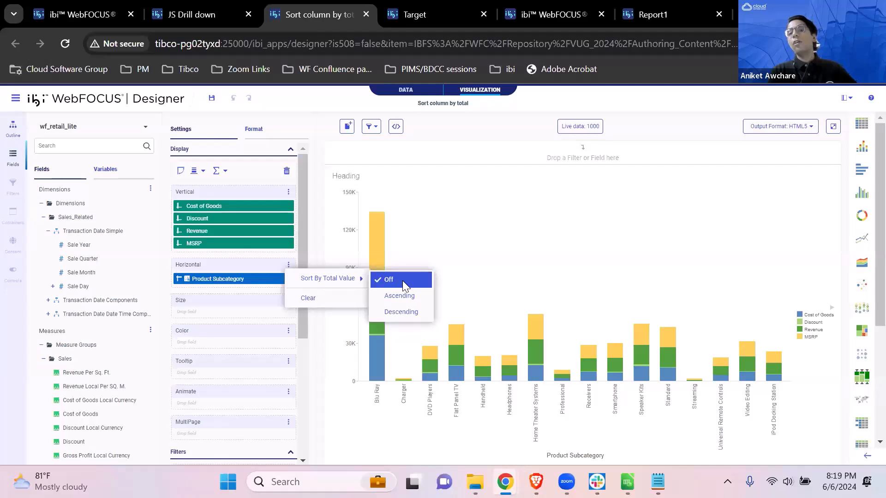
pyautogui.click(414, 303)
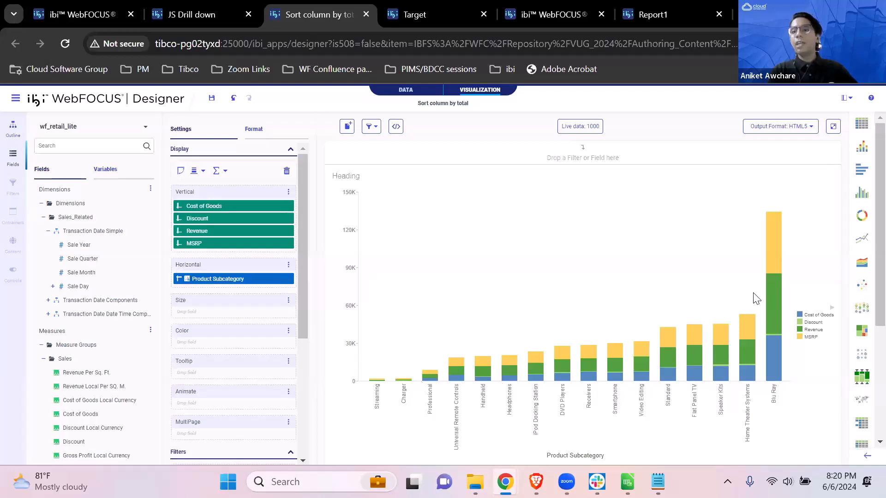
pyautogui.moveTo(772, 300)
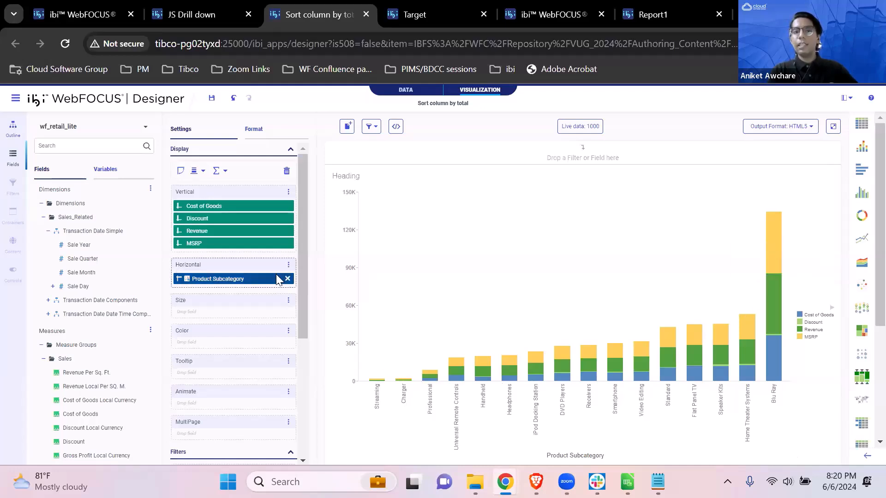
pyautogui.click(287, 266)
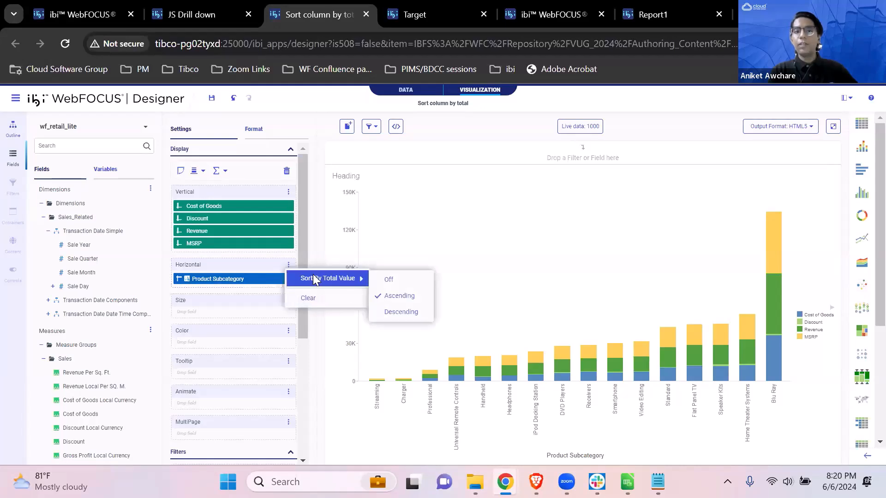
pyautogui.click(416, 315)
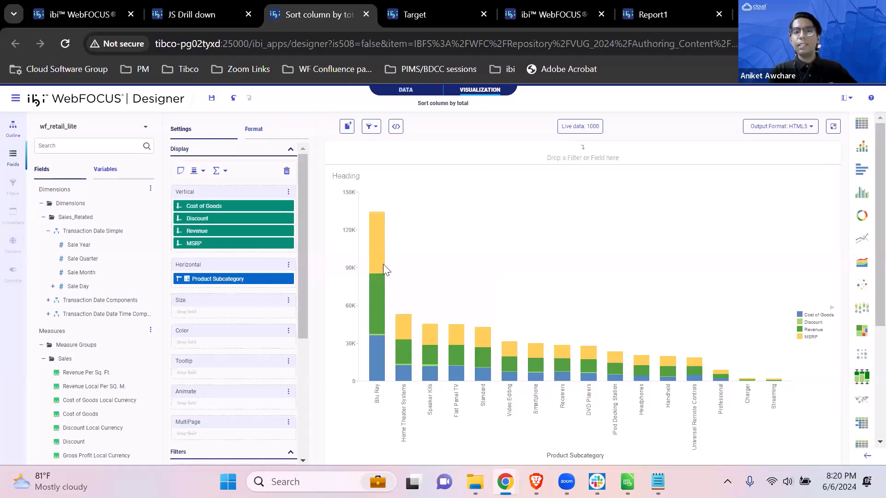
# Step: Set Sort By Total Value to Off for the chart's horizontal Product Subcategory field
pyautogui.click(289, 266)
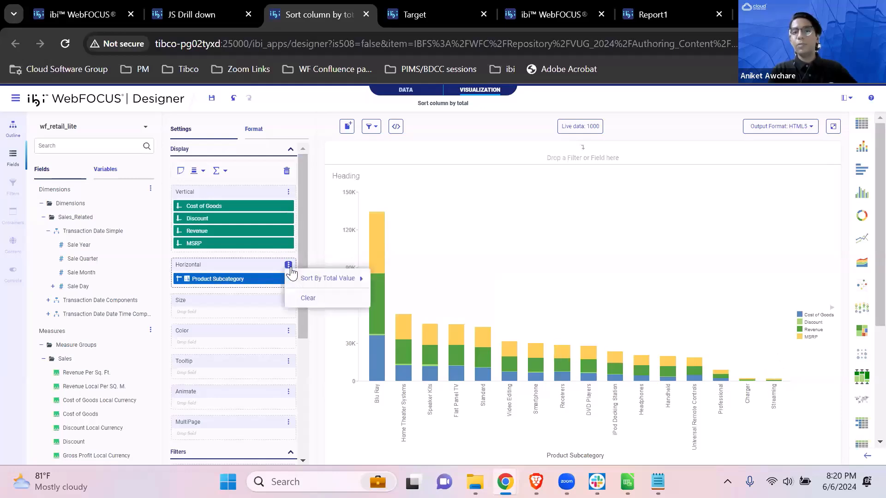
pyautogui.moveTo(312, 279)
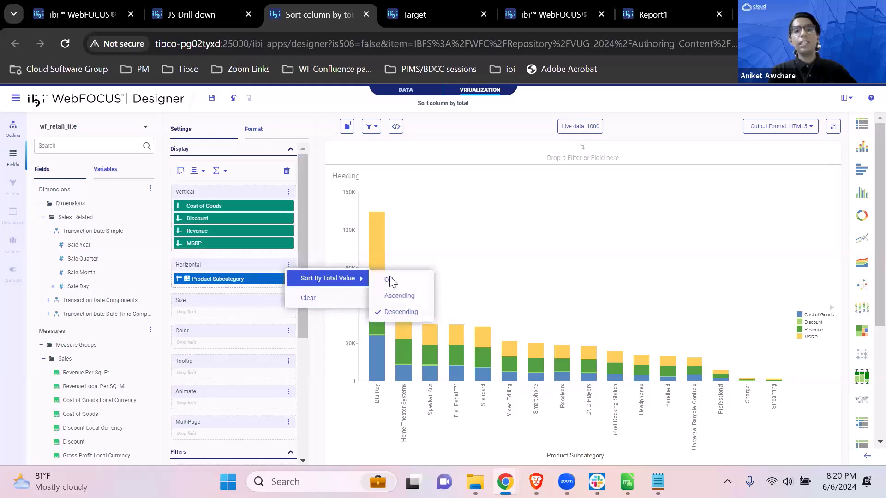
pyautogui.click(413, 281)
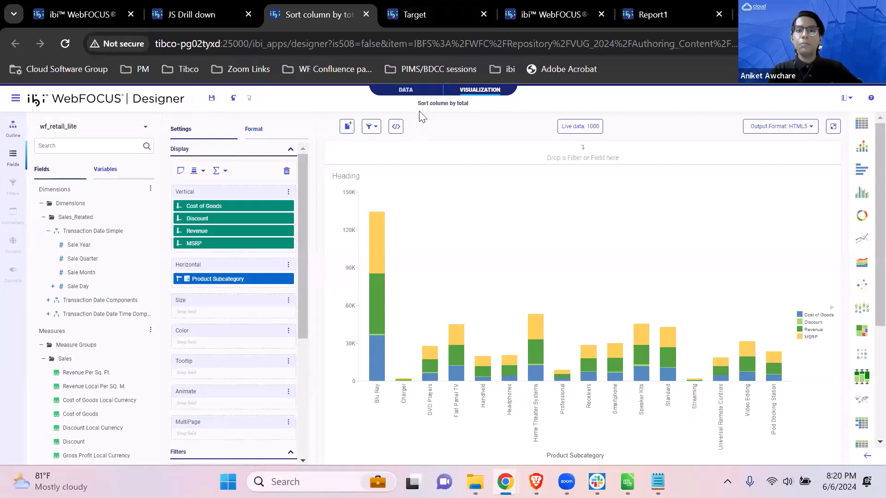
# Step: Bring up the Target chart and look through the options in its Manage Set command list
pyautogui.click(435, 9)
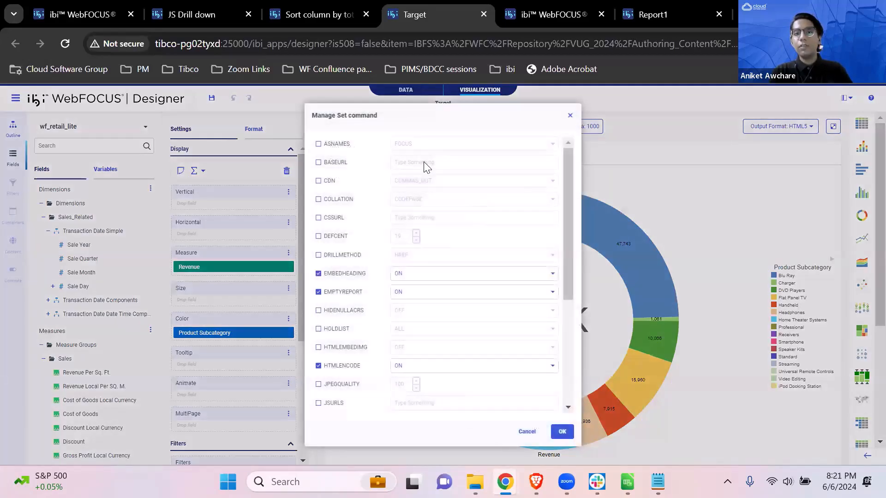
pyautogui.click(570, 116)
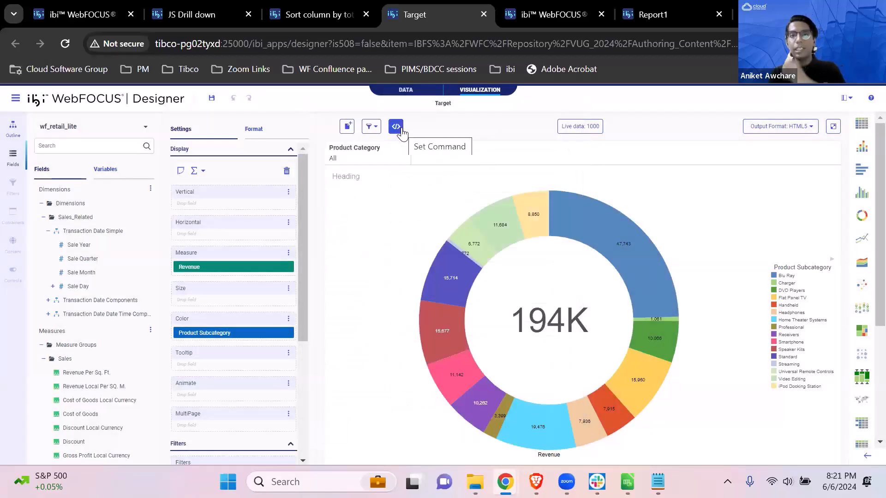
pyautogui.click(402, 132)
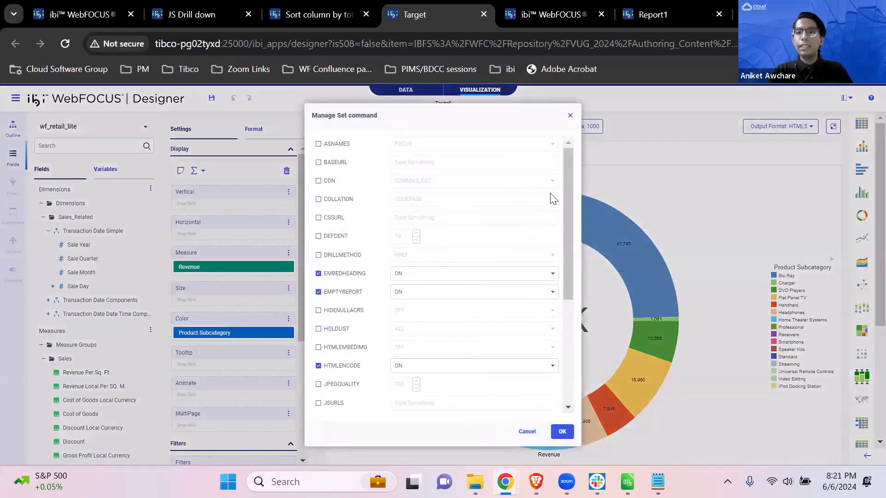
pyautogui.moveTo(565, 179)
pyautogui.mouseDown()
pyautogui.moveTo(562, 346)
pyautogui.moveTo(577, 185)
pyautogui.mouseUp()
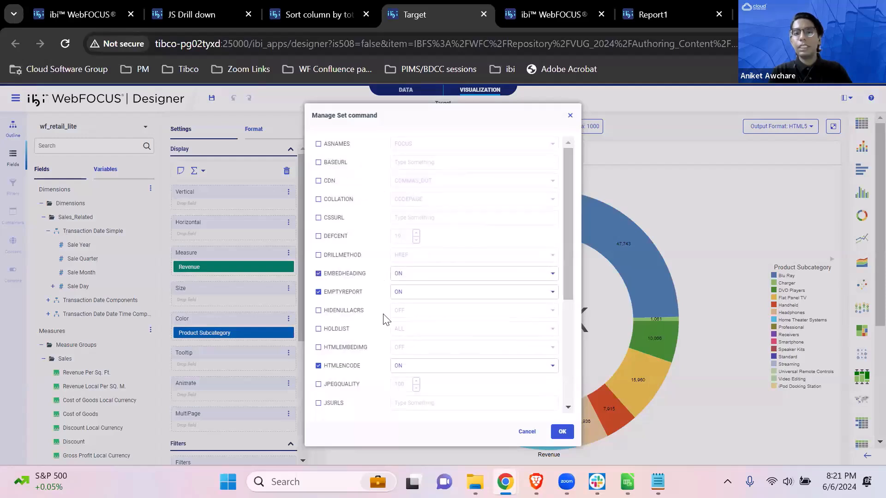
pyautogui.scroll(-5, 383, 318)
pyautogui.scroll(5, 383, 318)
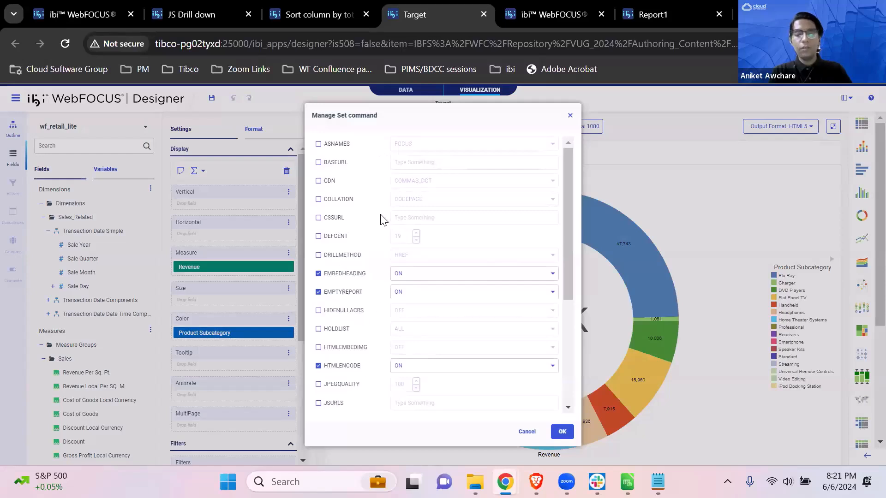
pyautogui.scroll(-5, 383, 220)
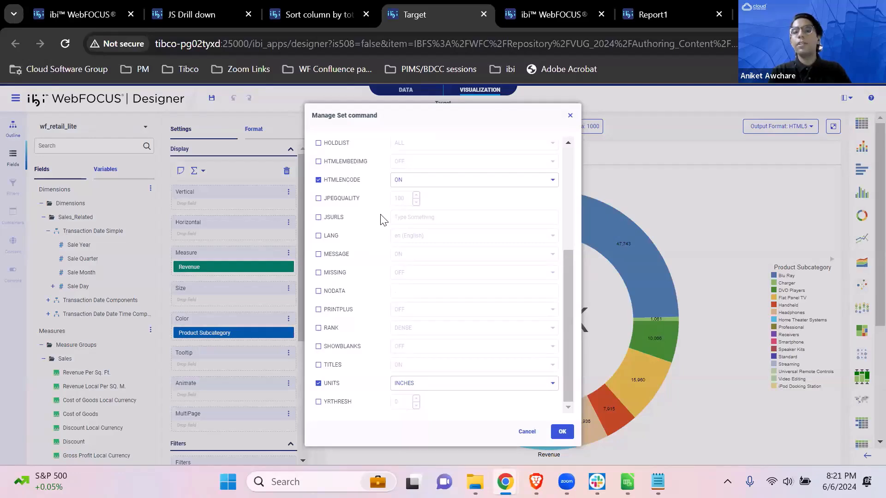
pyautogui.scroll(5, 383, 220)
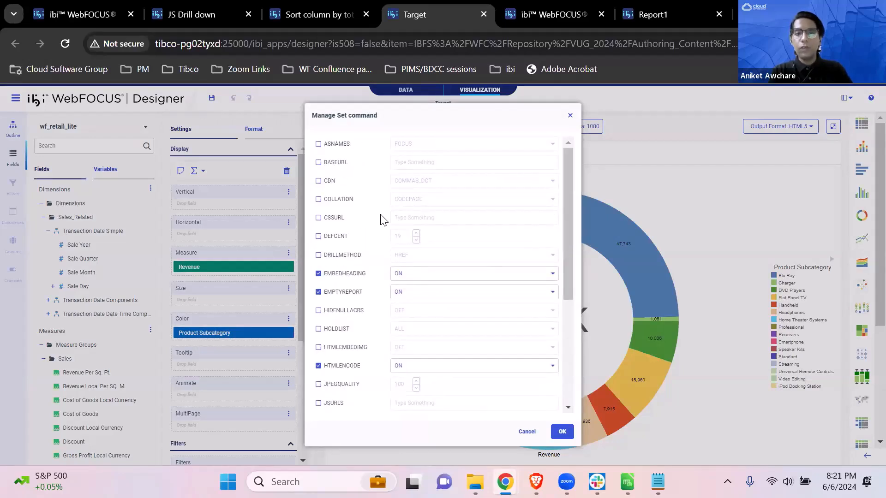
pyautogui.scroll(-3, 360, 313)
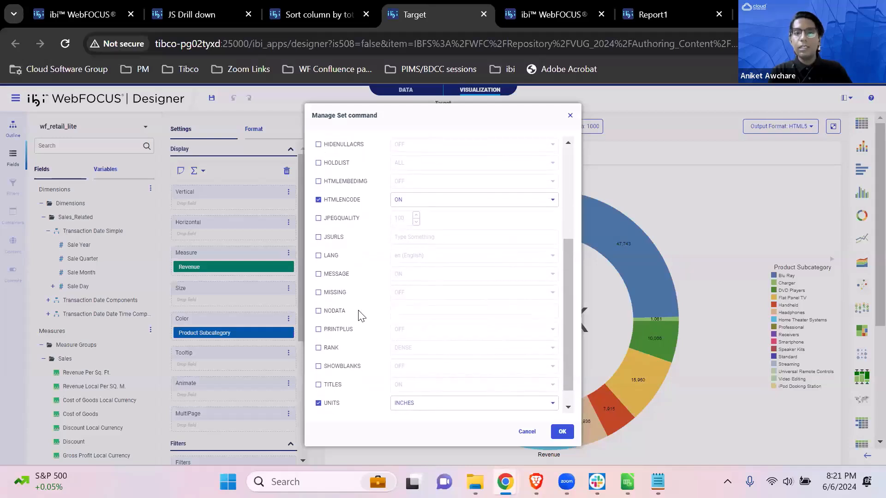
# Step: Try enabling the JSURLS set command with the path '/ibi_apps/tools/portalcanvas/iframeinterface.js' copied from JS Command.txt
pyautogui.click(318, 238)
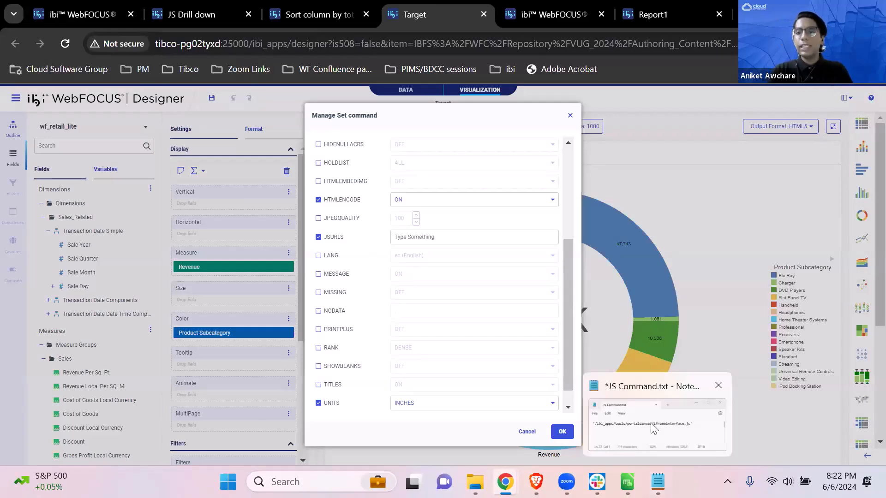
pyautogui.click(652, 424)
pyautogui.tripleClick(438, 184)
pyautogui.hotkey('ctrl', 'c')
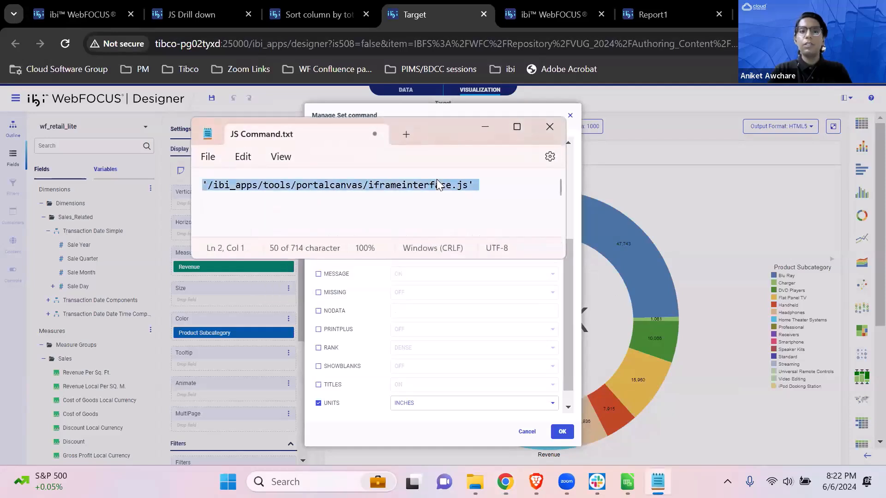
pyautogui.click(495, 111)
pyautogui.scroll(-2, 340, 254)
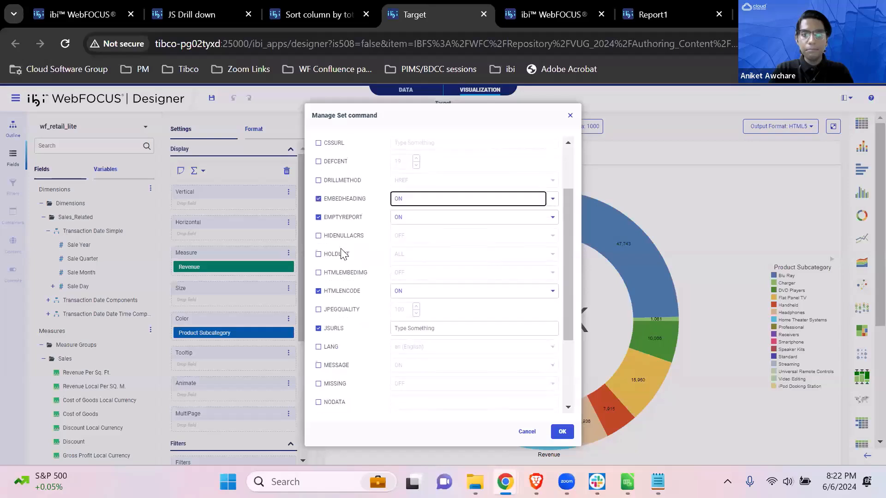
pyautogui.click(415, 319)
pyautogui.hotkey('ctrl', 'v')
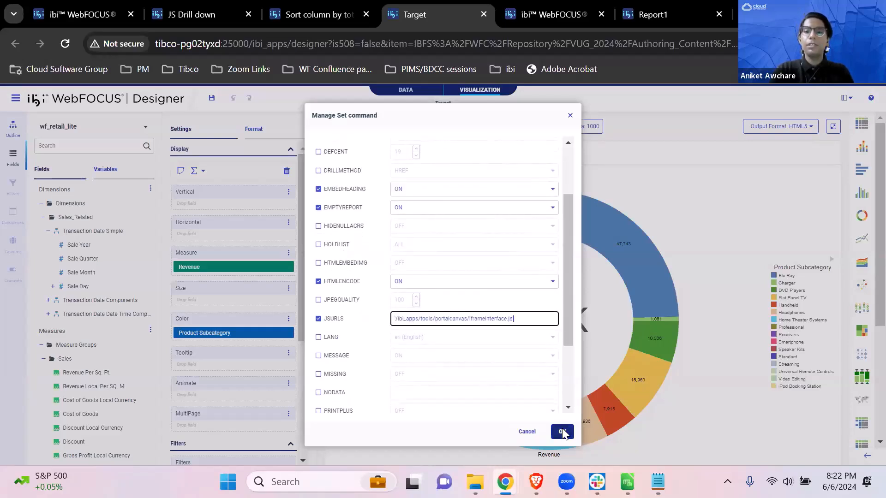
pyautogui.click(570, 116)
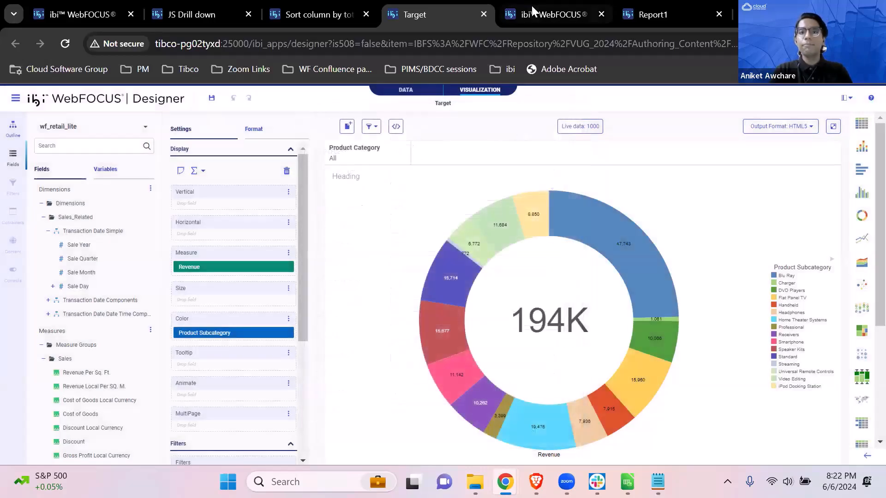
# Step: On the JS Drill down page, drill from the Televisions bar and the Computers bar into the Container 2 subcategory chart
pyautogui.click(532, 5)
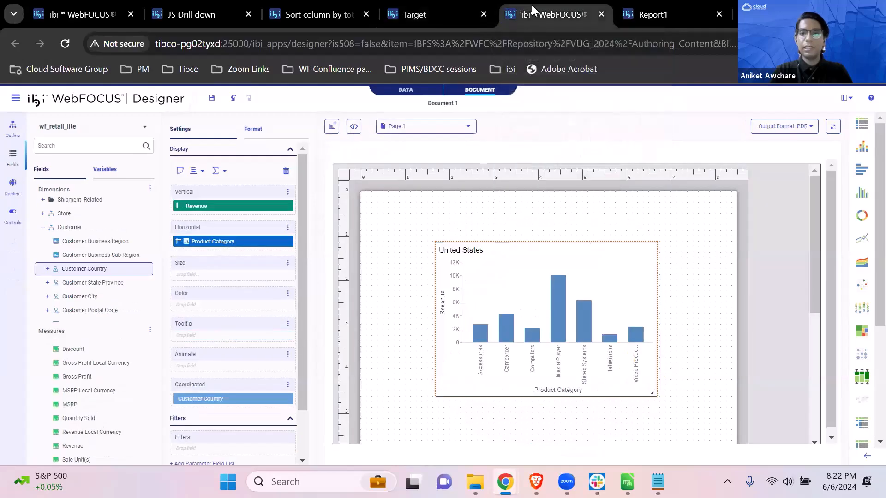
pyautogui.click(212, 8)
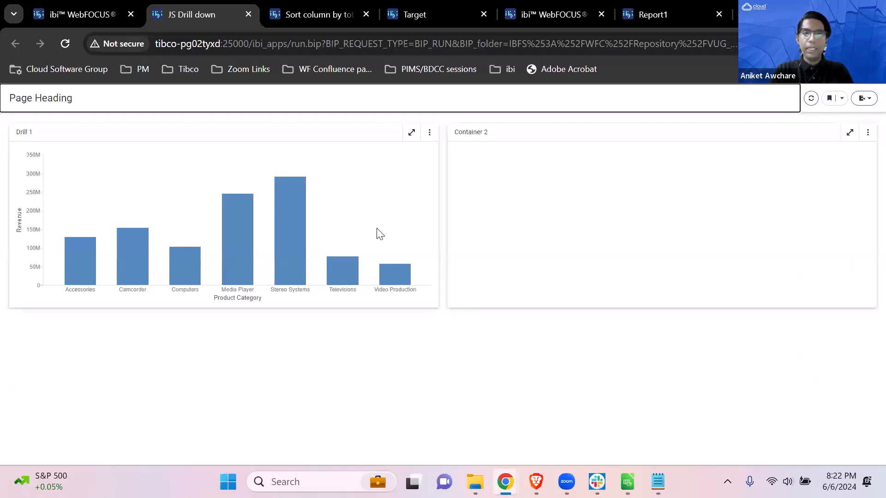
pyautogui.moveTo(296, 242)
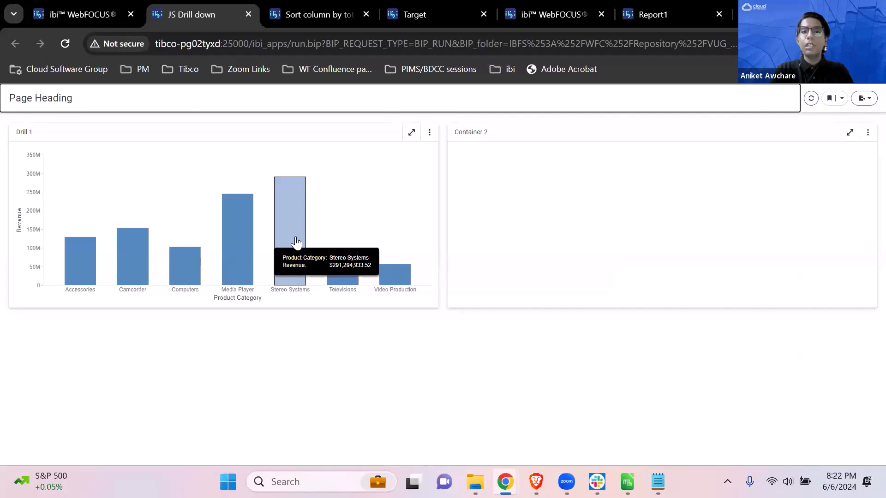
pyautogui.click(353, 266)
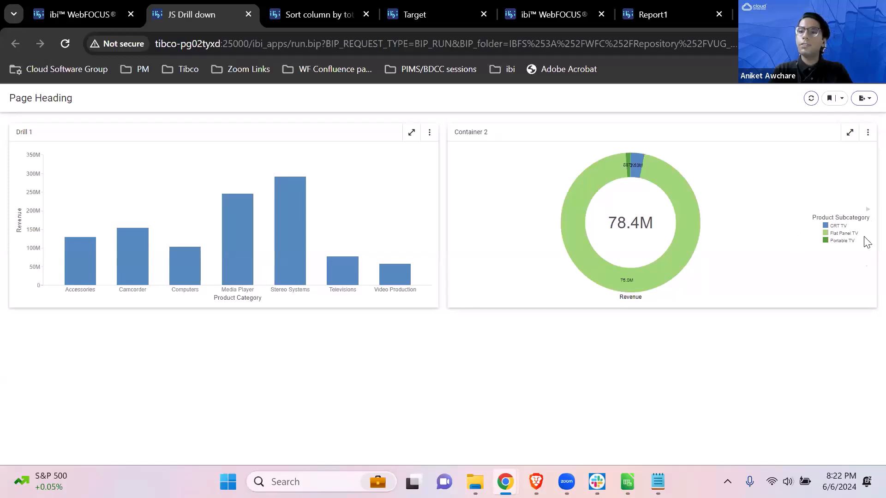
pyautogui.moveTo(592, 255)
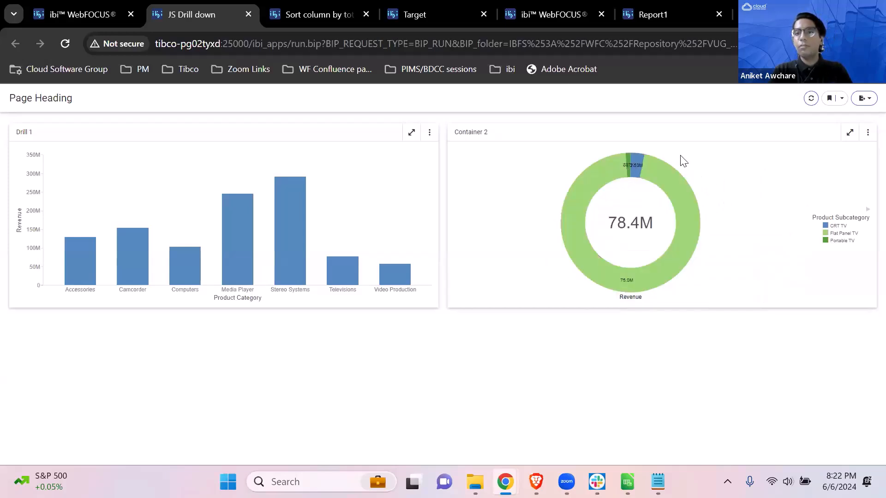
pyautogui.scroll(5, 789, 227)
pyautogui.hscroll(3, 789, 230)
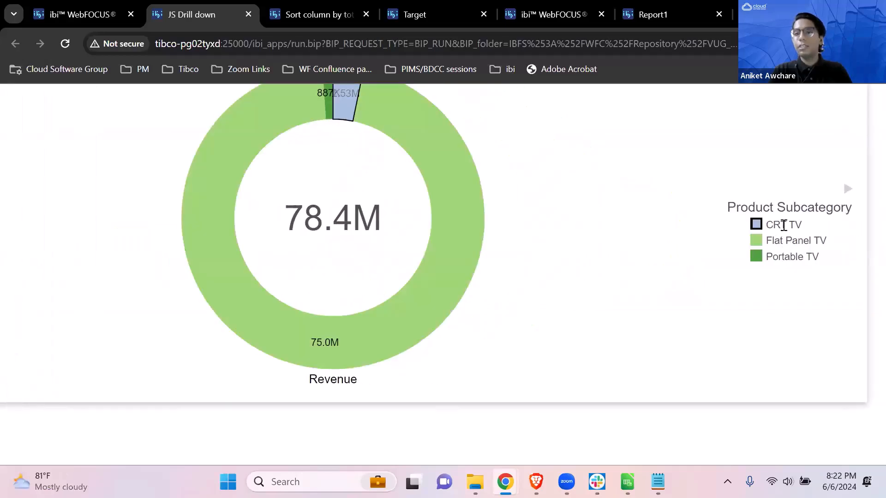
pyautogui.scroll(-3, 729, 277)
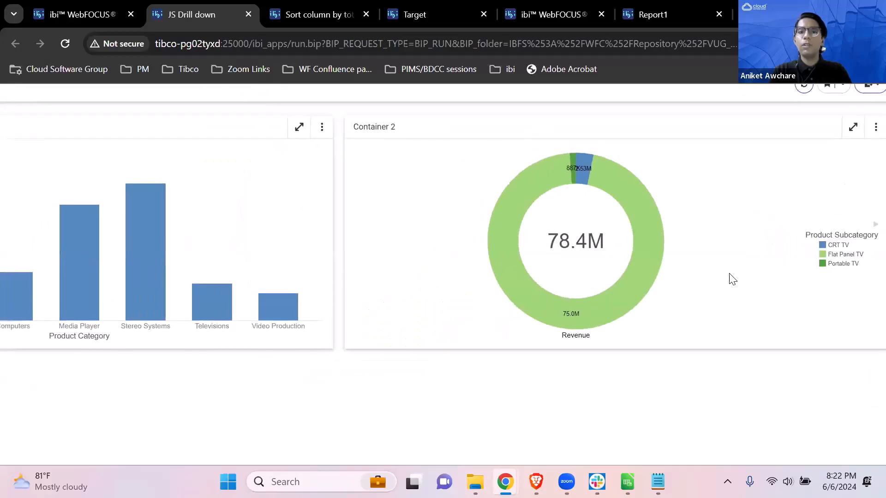
pyautogui.scroll(-3, 485, 249)
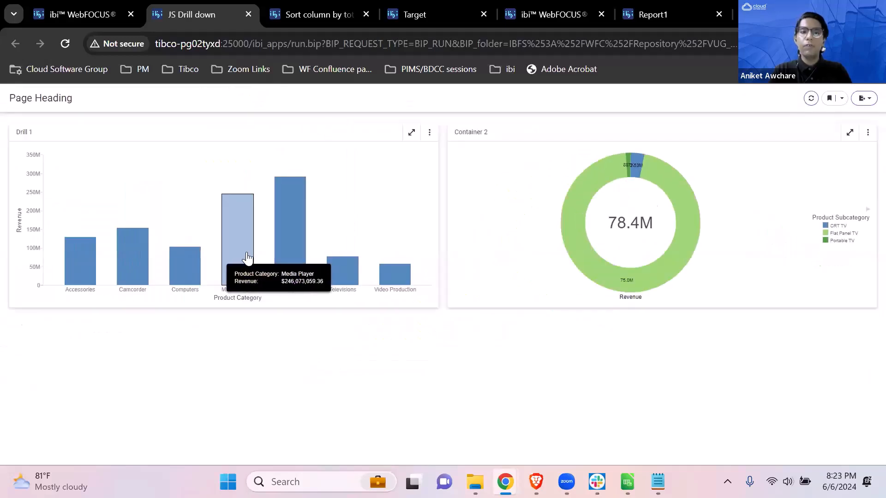
pyautogui.click(181, 273)
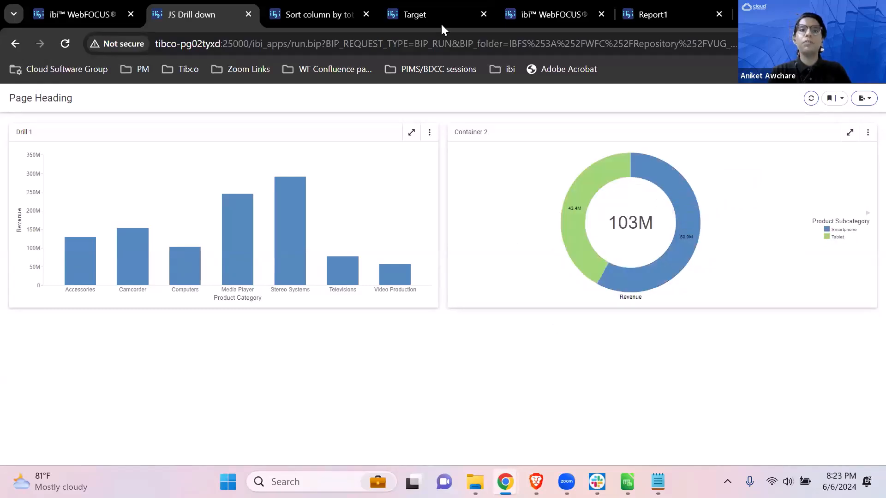
# Step: Try enabling the NODATA set command for the Target chart with the text ".no DAta here", and discard the dialog
pyautogui.click(415, 9)
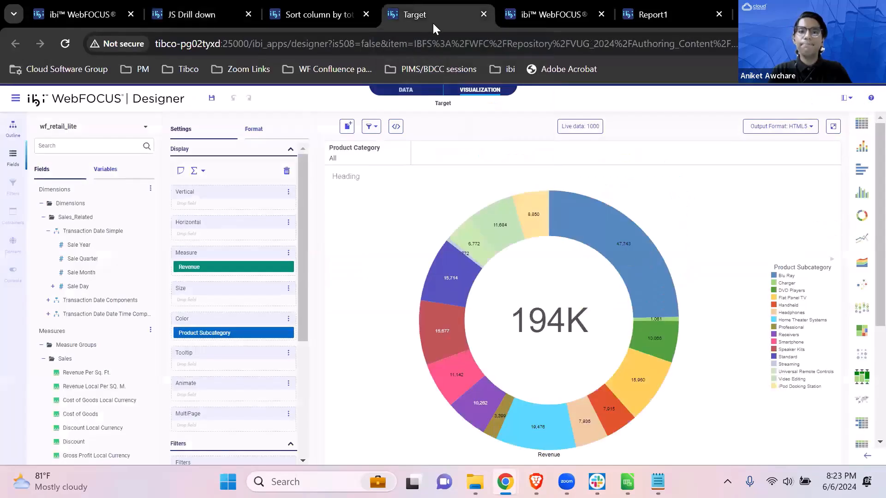
pyautogui.click(397, 126)
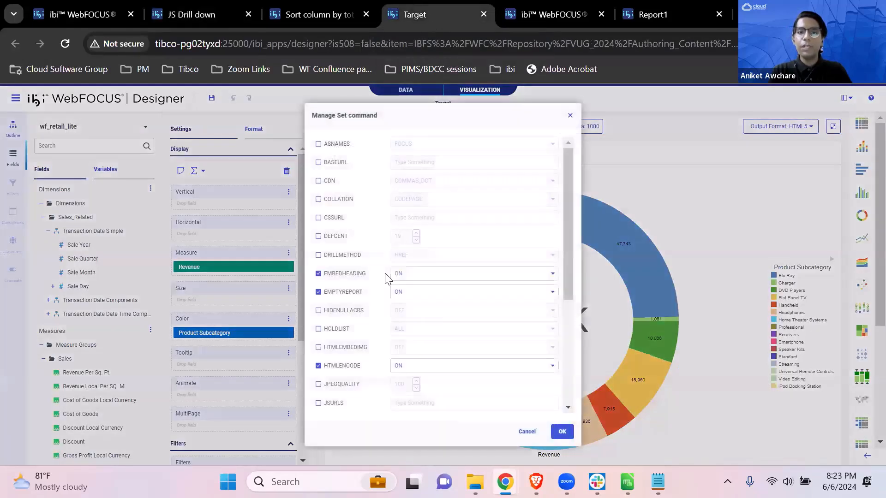
pyautogui.scroll(-5, 355, 328)
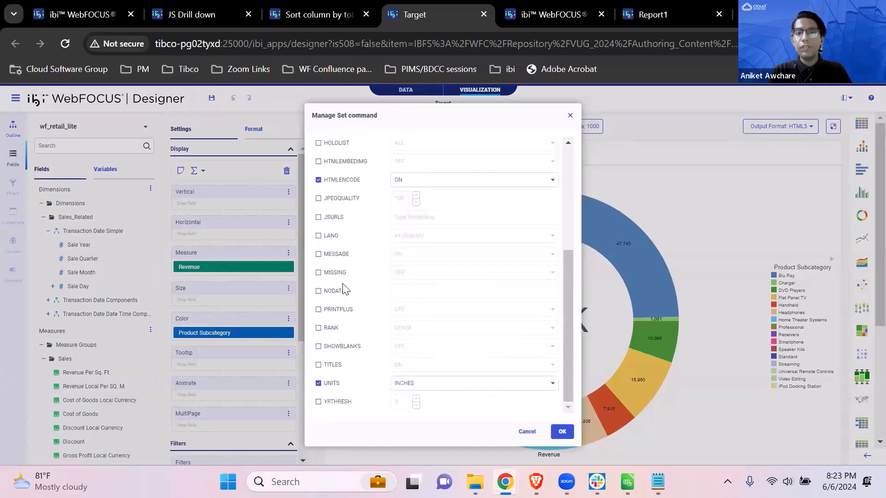
pyautogui.click(318, 291)
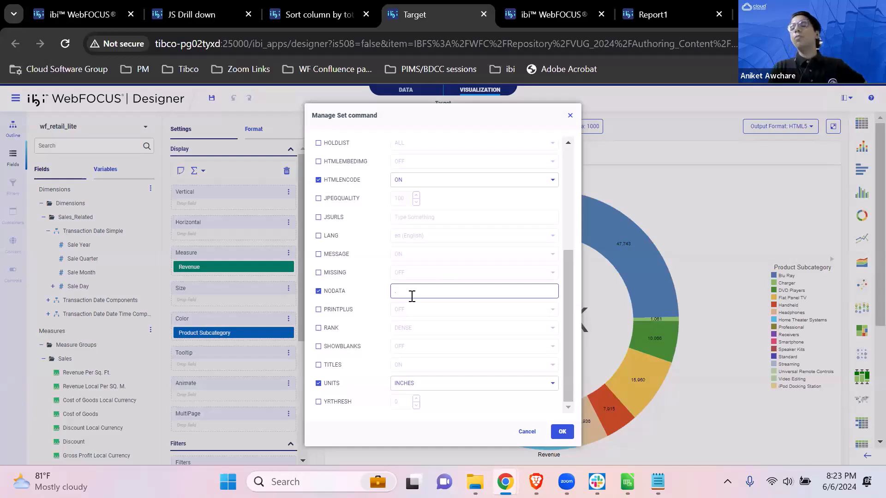
pyautogui.click(412, 296)
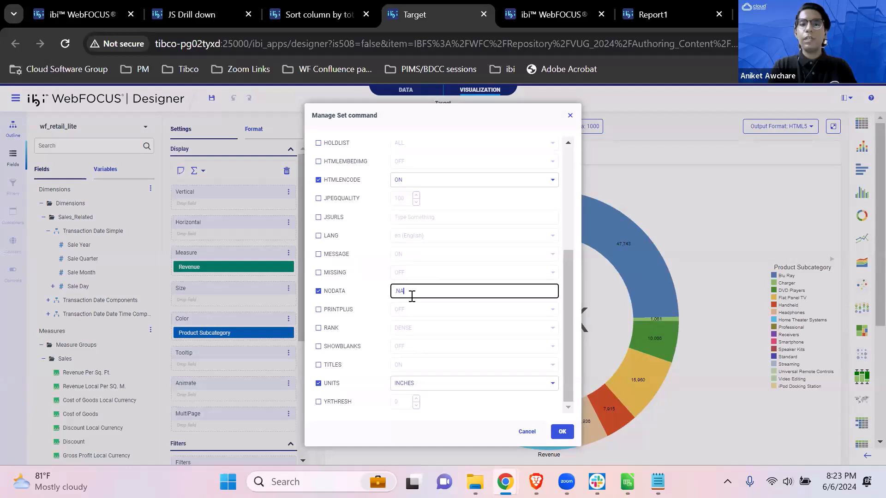
pyautogui.write('no DA')
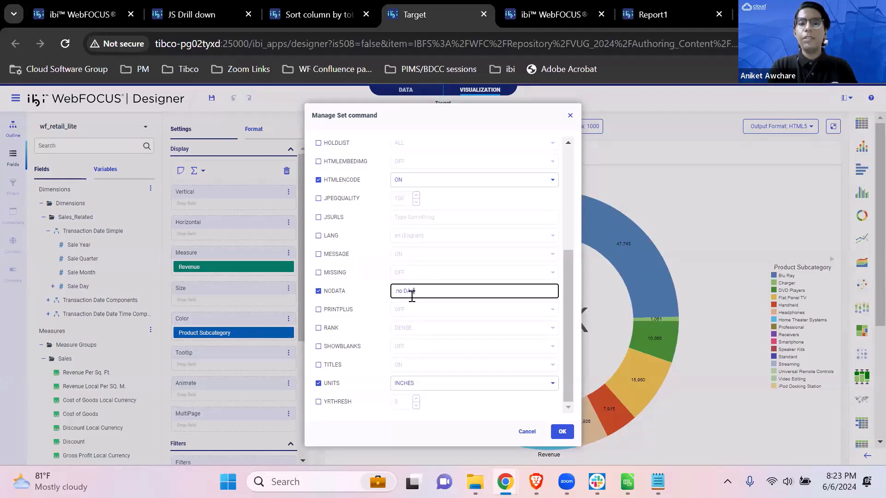
pyautogui.write('aa here')
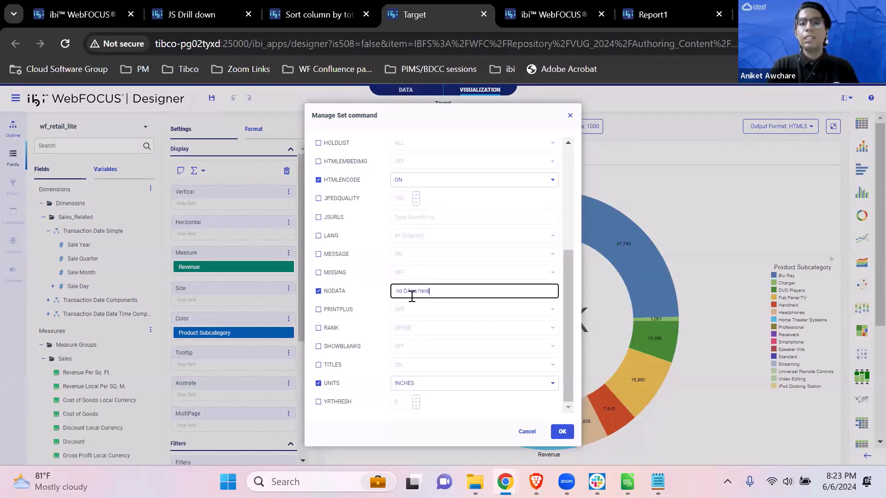
pyautogui.press('BackSpace')
pyautogui.press('BackSpace')
pyautogui.press('BackSpace')
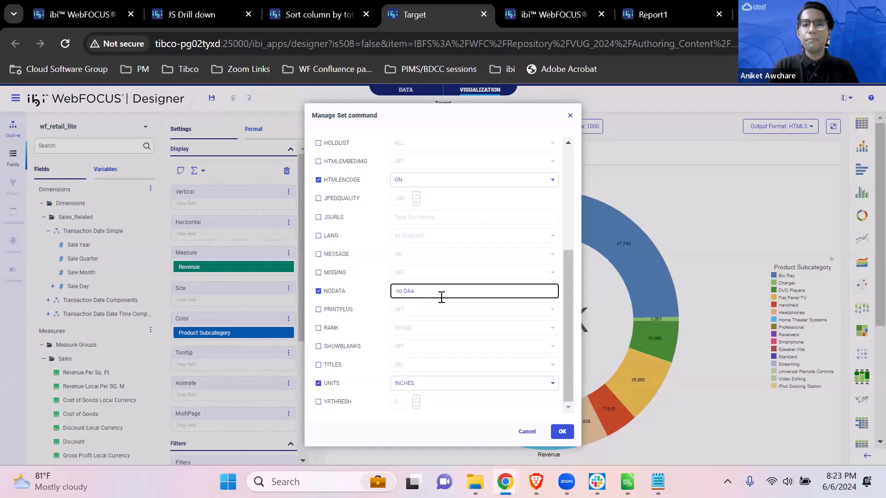
pyautogui.write('ta here')
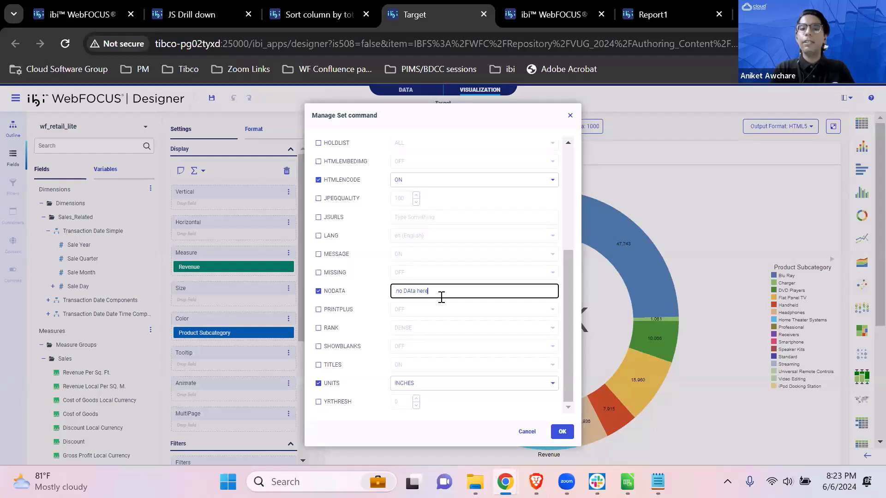
pyautogui.moveTo(441, 297); pyautogui.dragTo(391, 292)
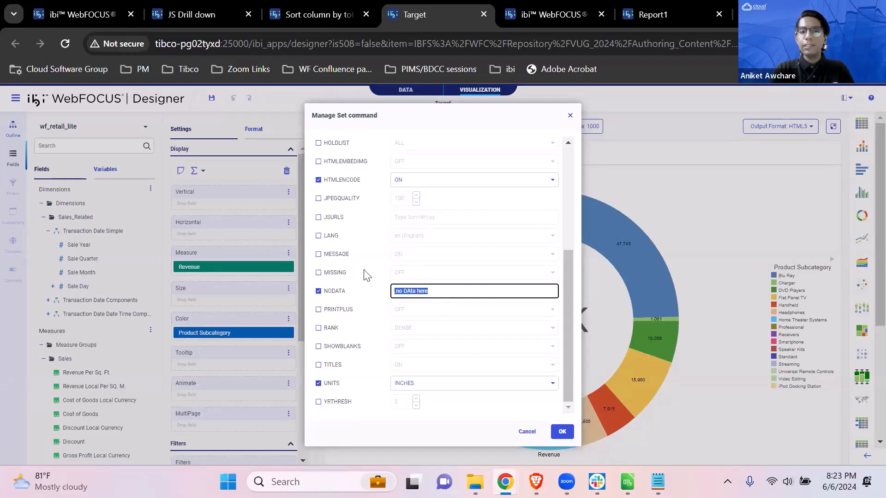
pyautogui.scroll(4, 367, 276)
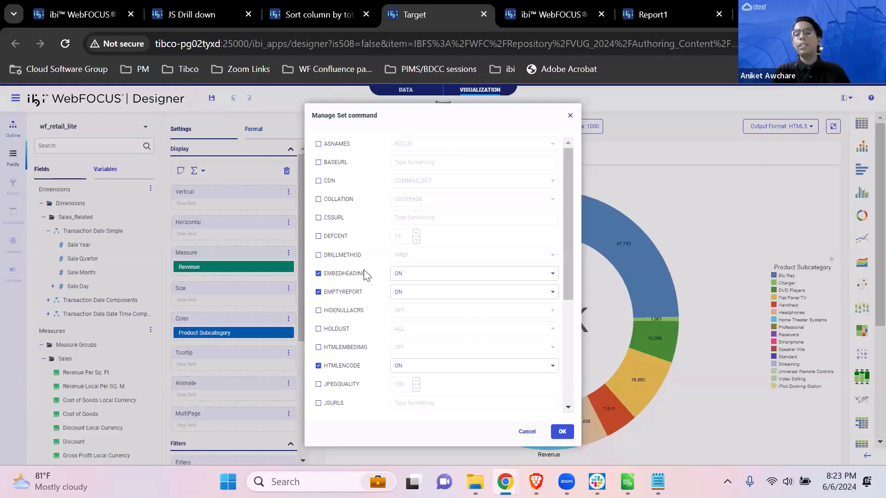
pyautogui.click(525, 432)
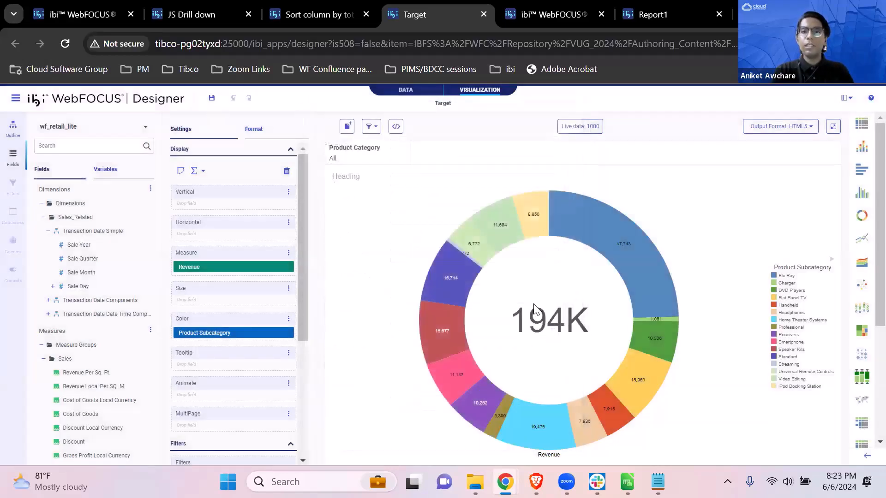
# Step: Return to the WebFOCUS Hub and start composing a new document with a blank page
pyautogui.click(556, 6)
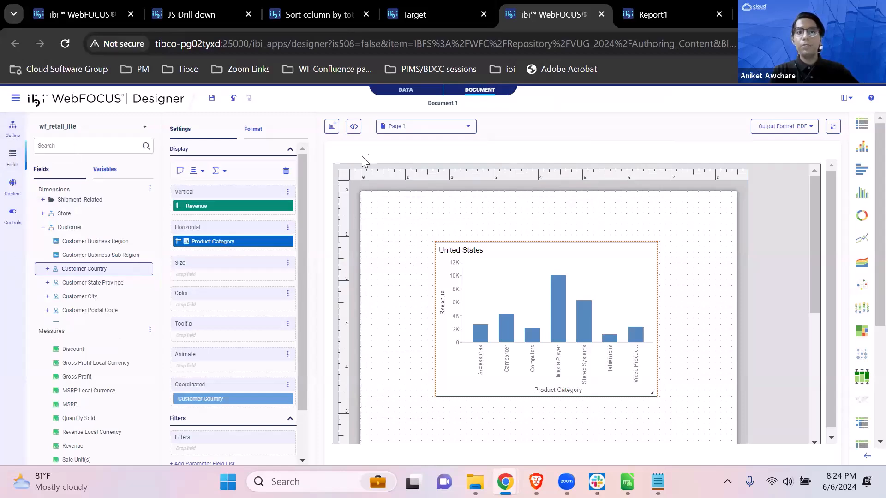
pyautogui.click(56, 10)
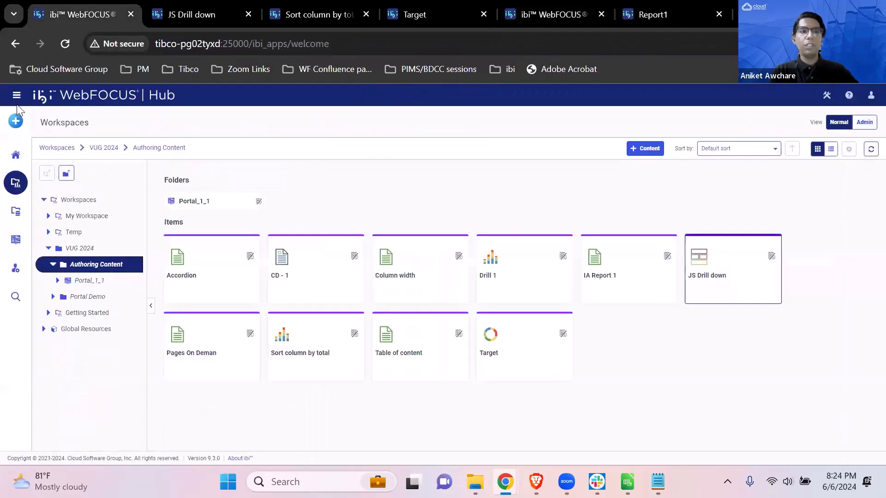
pyautogui.click(15, 122)
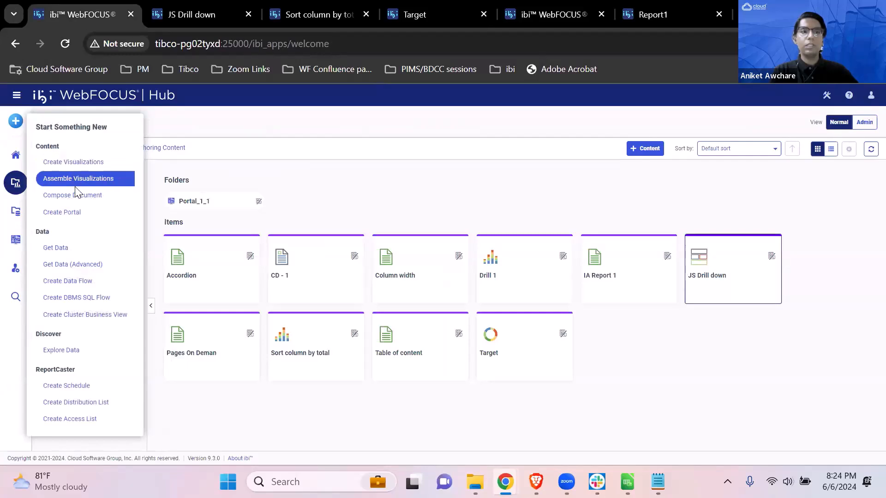
pyautogui.click(335, 203)
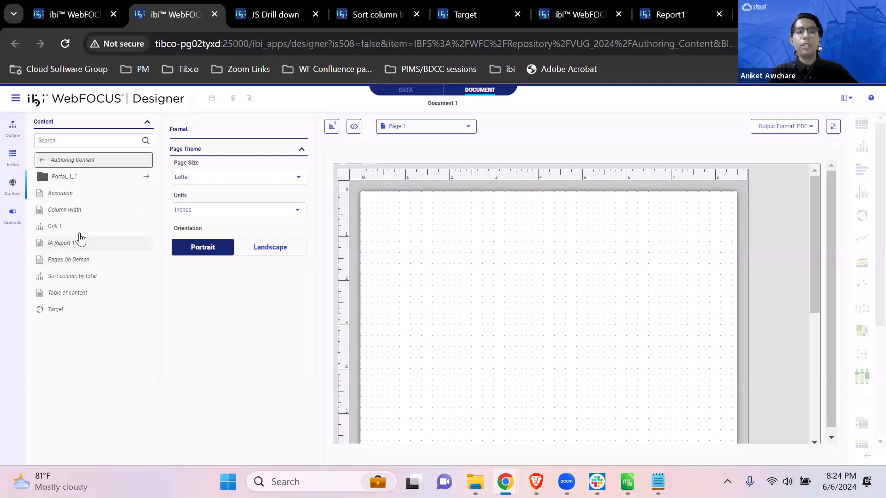
# Step: Try placing the existing Drill 1 chart lower on the page, and delete it
pyautogui.moveTo(79, 229); pyautogui.dragTo(464, 226)
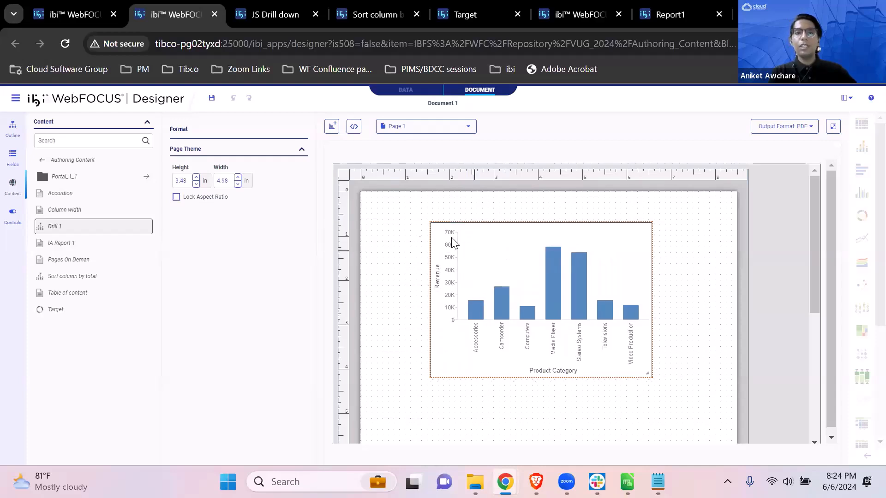
pyautogui.moveTo(604, 296); pyautogui.dragTo(611, 432)
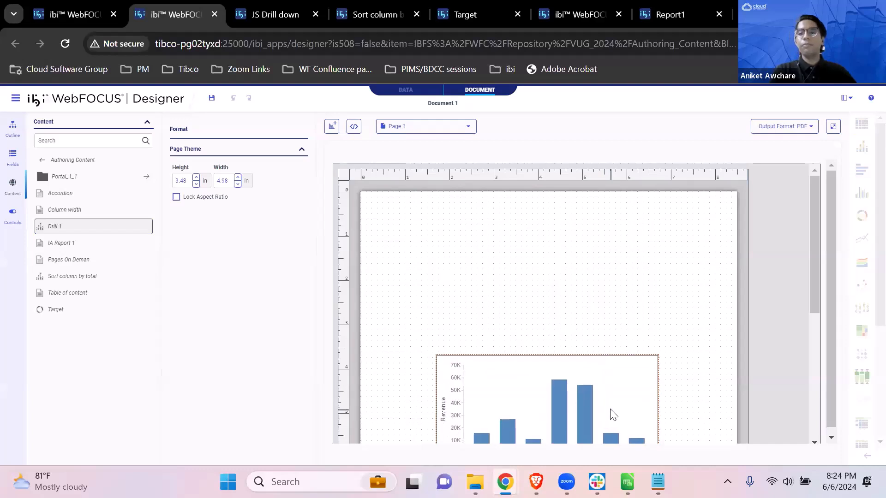
pyautogui.press('Delete')
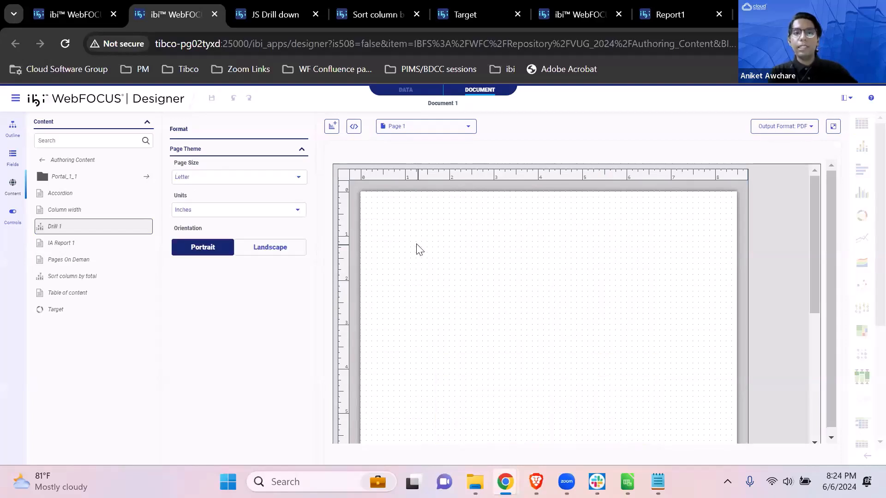
# Step: Add a new component based on the wf_retail_lite data source from retail_samples and shift it slightly to the right on the page
pyautogui.click(333, 134)
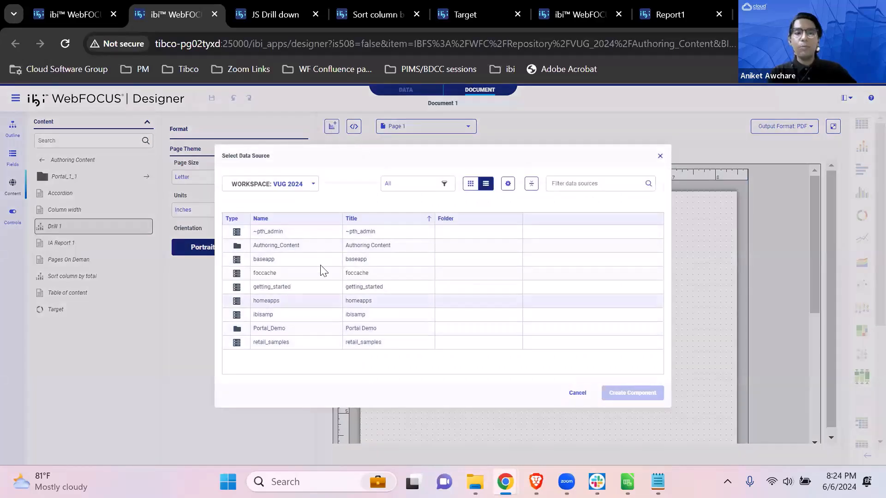
pyautogui.doubleClick(276, 346)
pyautogui.doubleClick(281, 329)
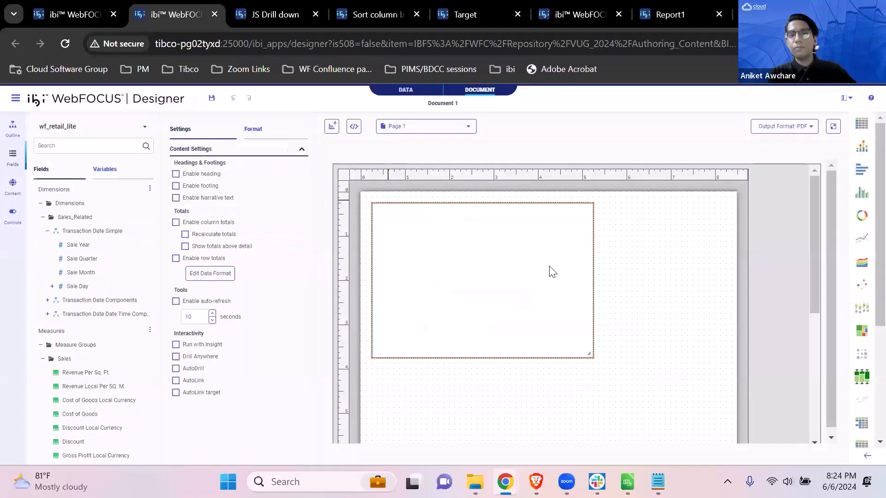
pyautogui.moveTo(563, 228); pyautogui.dragTo(581, 232)
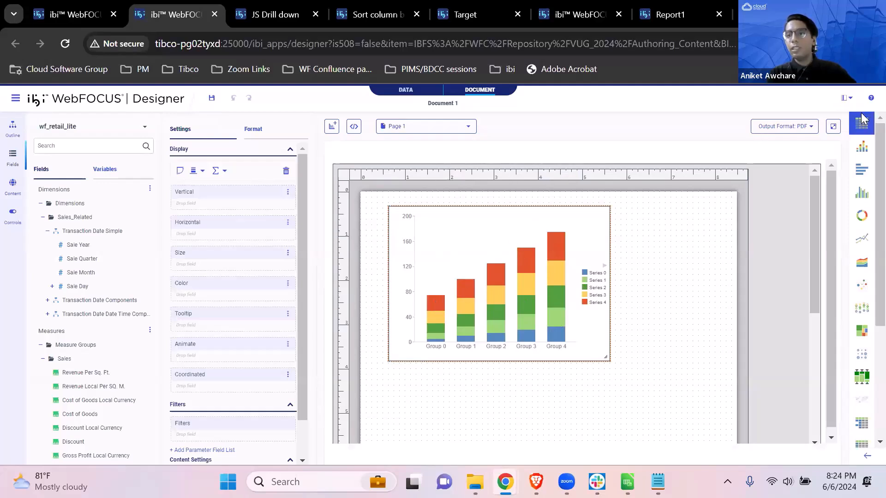
# Step: Turn the new component into a line chart that plots Revenue by Product Category
pyautogui.scroll(-4, 865, 232)
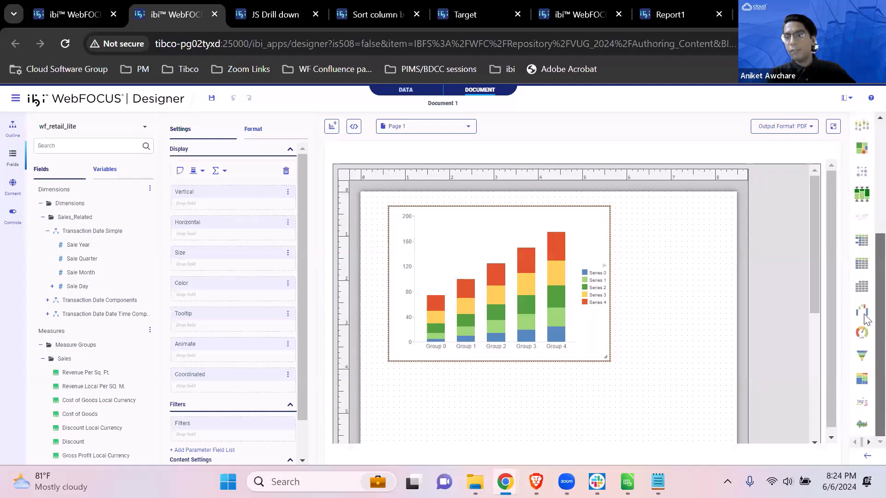
pyautogui.scroll(5, 866, 283)
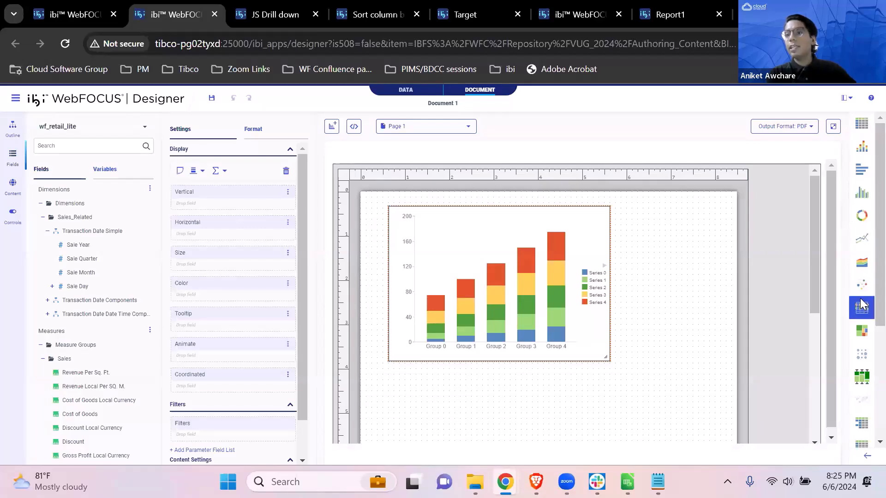
pyautogui.click(863, 238)
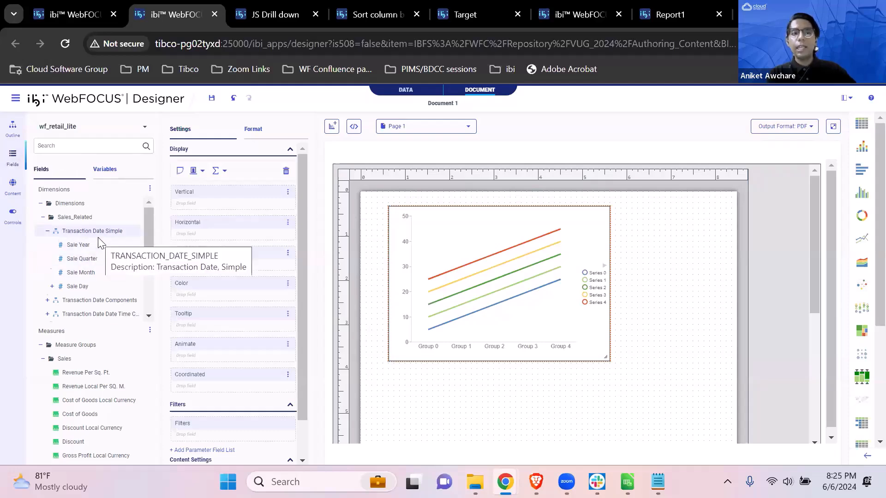
pyautogui.scroll(-2, 101, 242)
pyautogui.scroll(-3, 88, 382)
pyautogui.scroll(3, 89, 385)
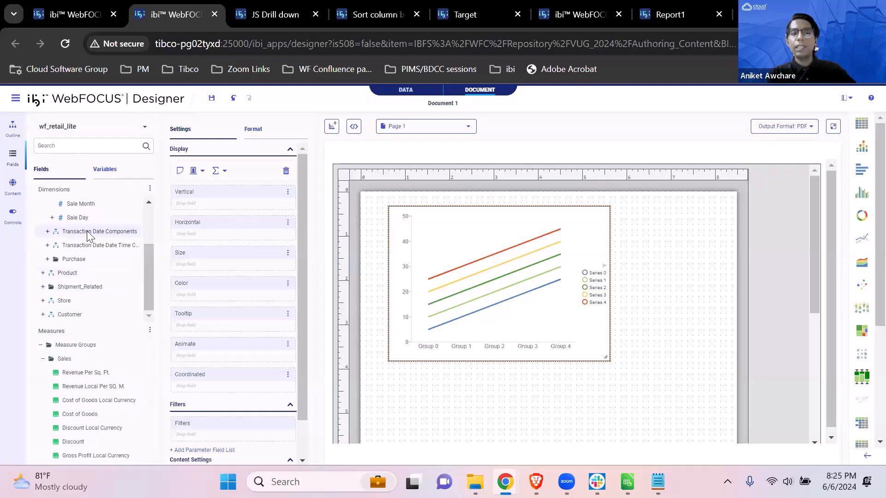
pyautogui.click(42, 277)
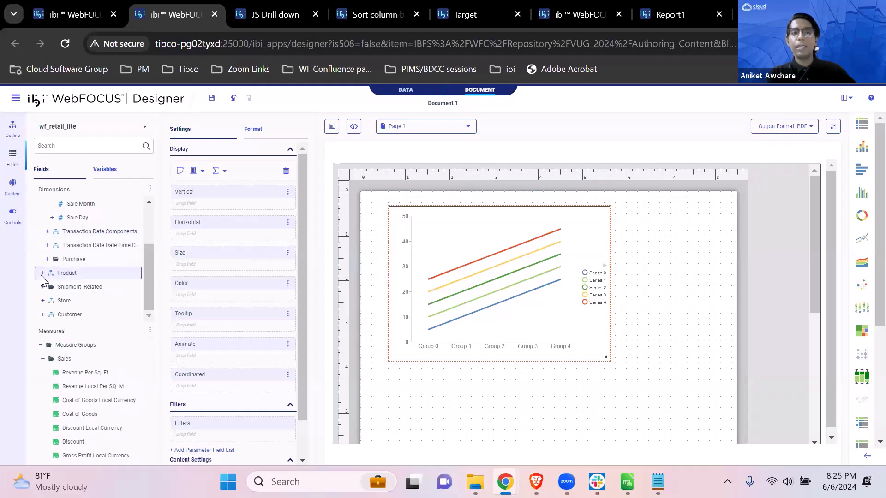
pyautogui.click(42, 273)
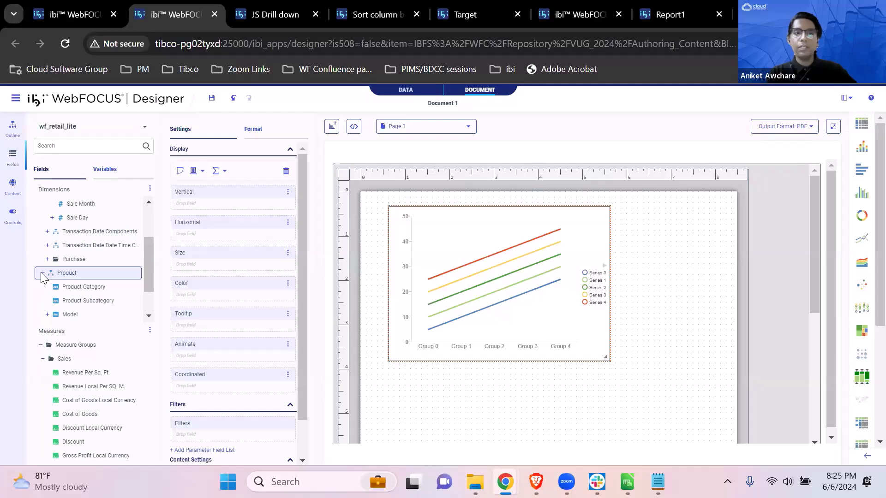
pyautogui.doubleClick(76, 287)
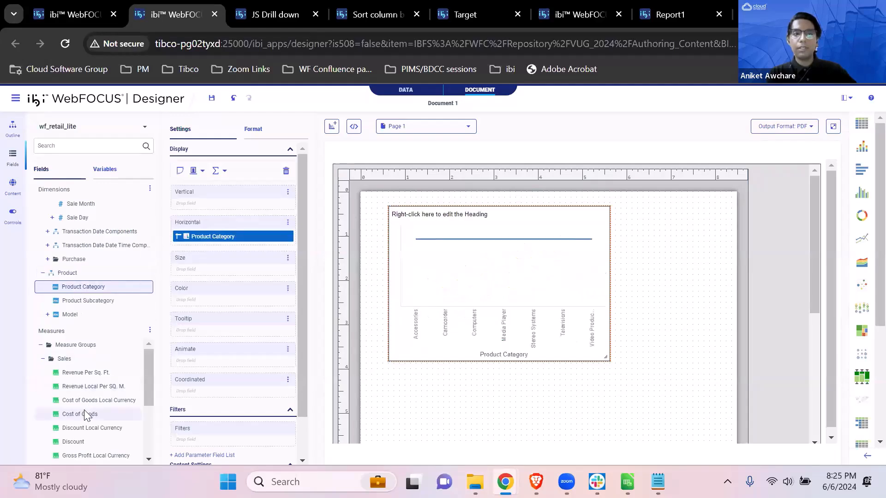
pyautogui.scroll(-3, 84, 409)
pyautogui.doubleClick(78, 430)
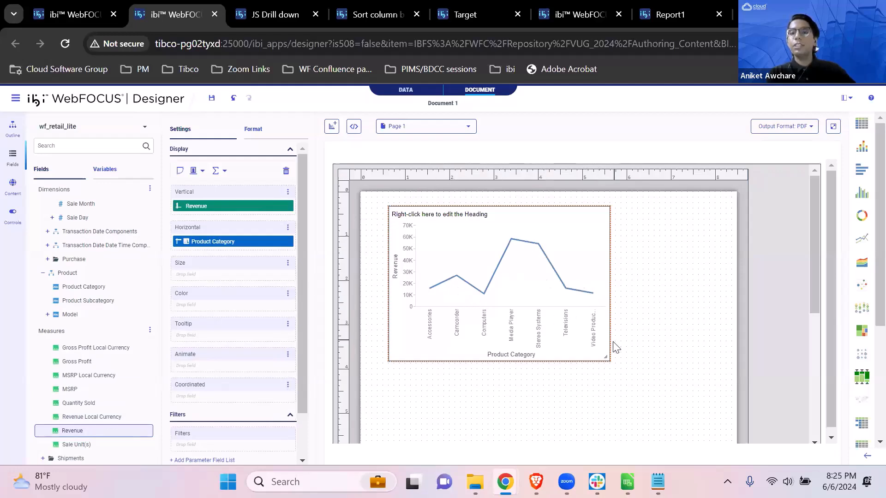
# Step: Widen the chart toward the right side of the page and convert it to a bar chart
pyautogui.moveTo(604, 357); pyautogui.dragTo(672, 390)
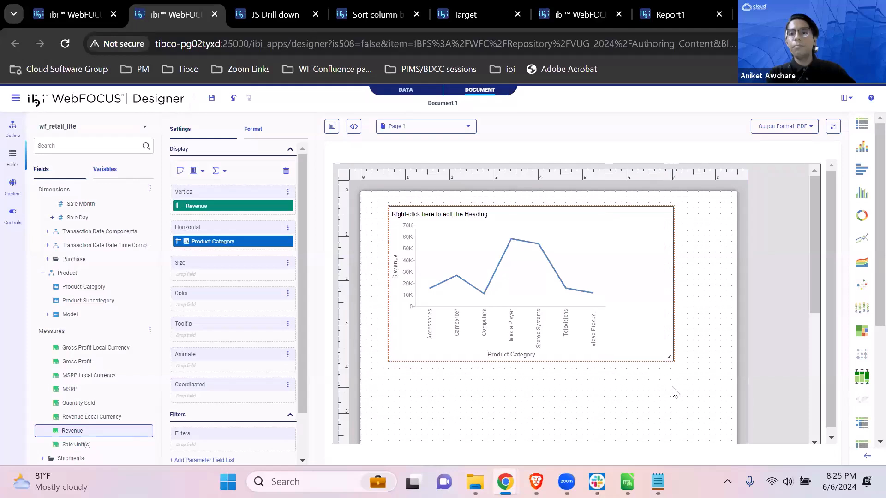
pyautogui.click(864, 146)
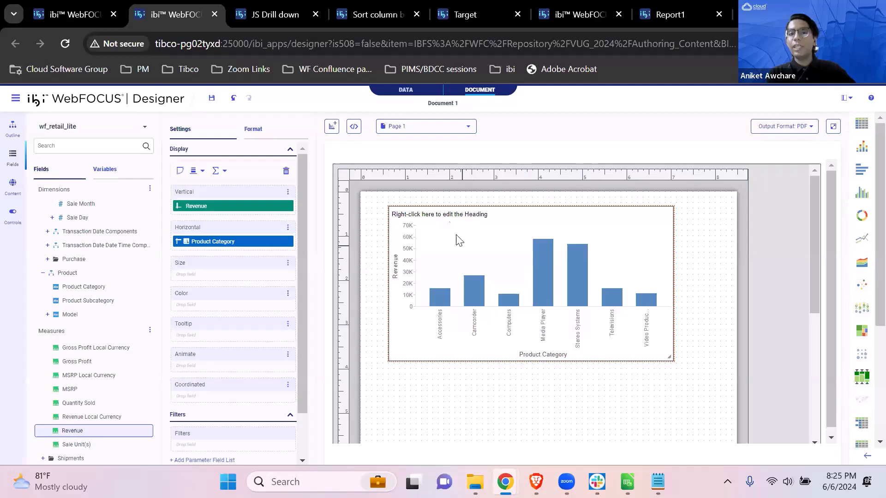
# Step: Edit the bar chart's heading and replace its default text with "Sample Text"
pyautogui.rightClick(427, 221)
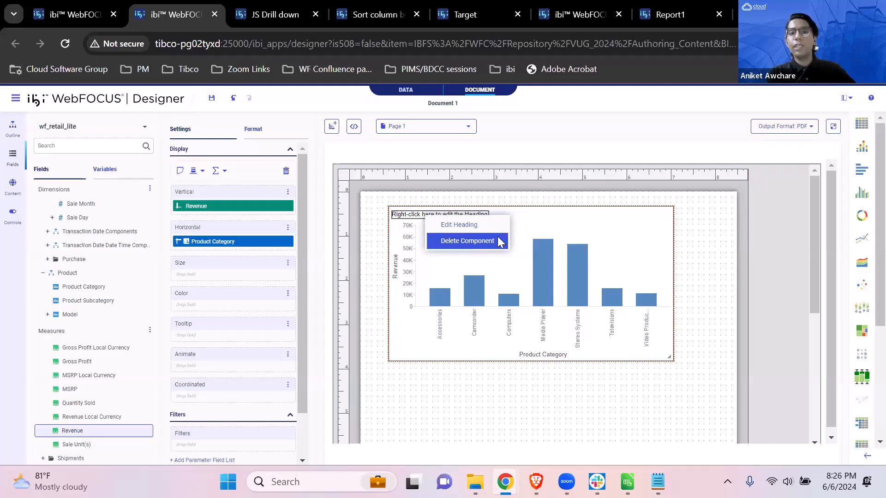
pyautogui.scroll(-1, 221, 293)
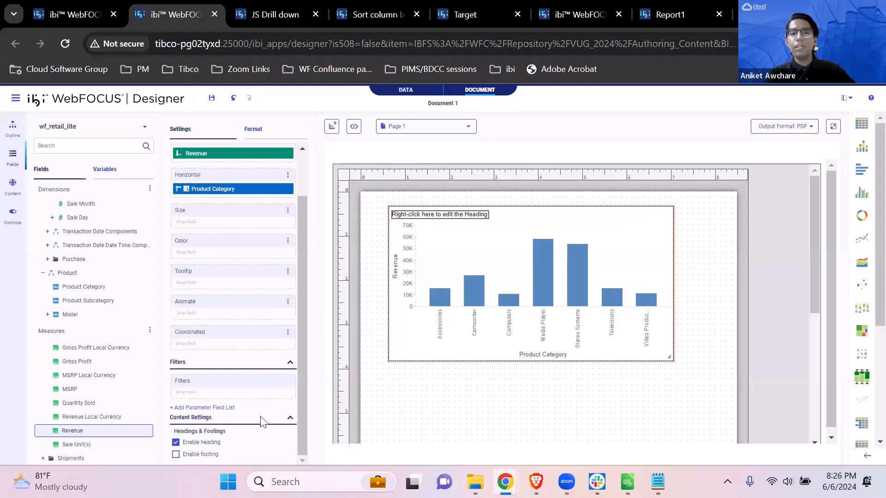
pyautogui.rightClick(419, 216)
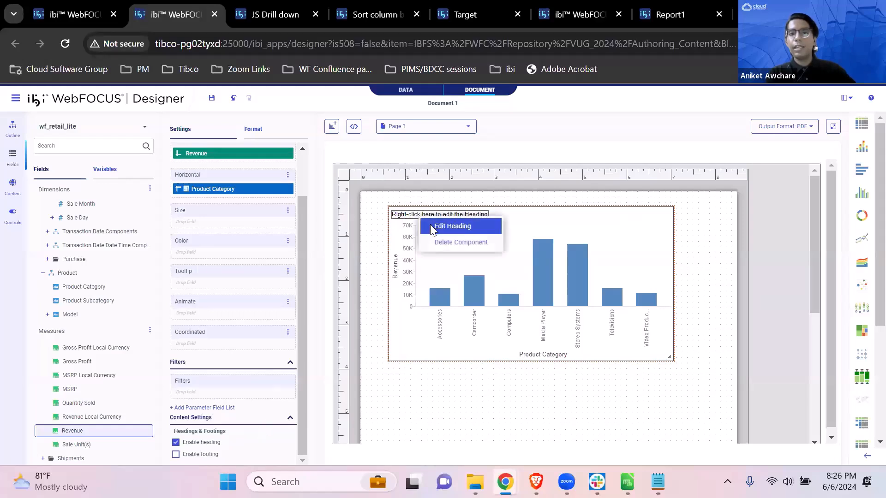
pyautogui.click(430, 226)
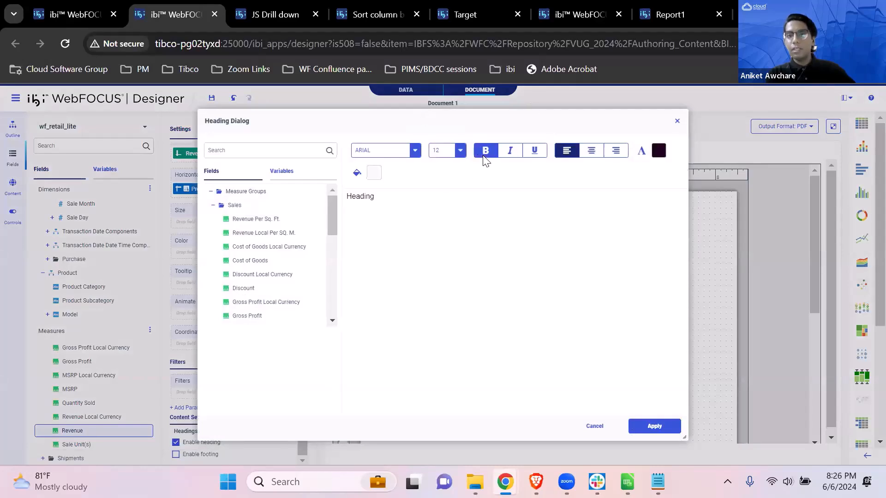
pyautogui.doubleClick(379, 200)
pyautogui.write('Sample Text')
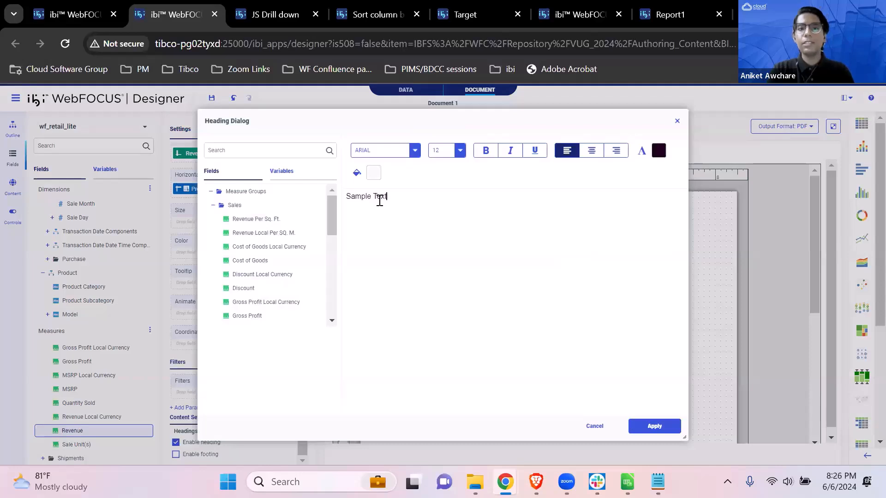
# Step: Format the word "Text" in the heading as size 36, italic, with a brown font color
pyautogui.moveTo(405, 198); pyautogui.dragTo(328, 183)
pyautogui.doubleClick(386, 198)
pyautogui.click(418, 153)
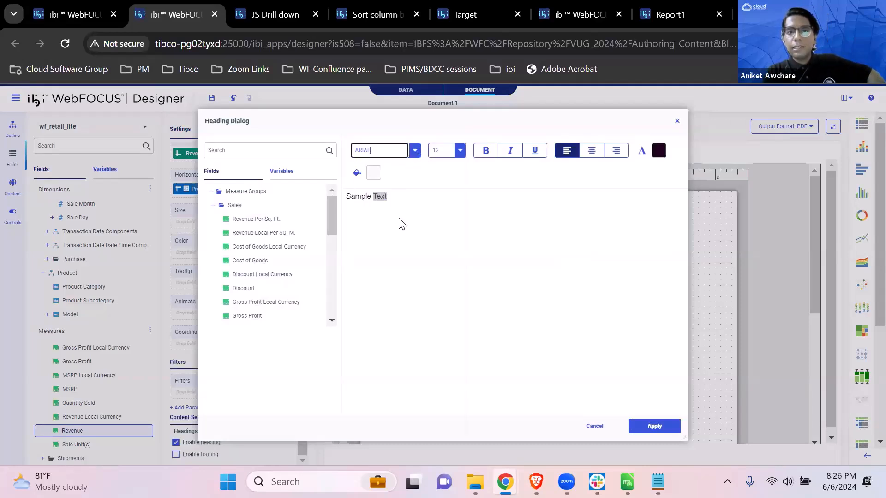
pyautogui.click(508, 205)
pyautogui.click(461, 152)
pyautogui.click(448, 255)
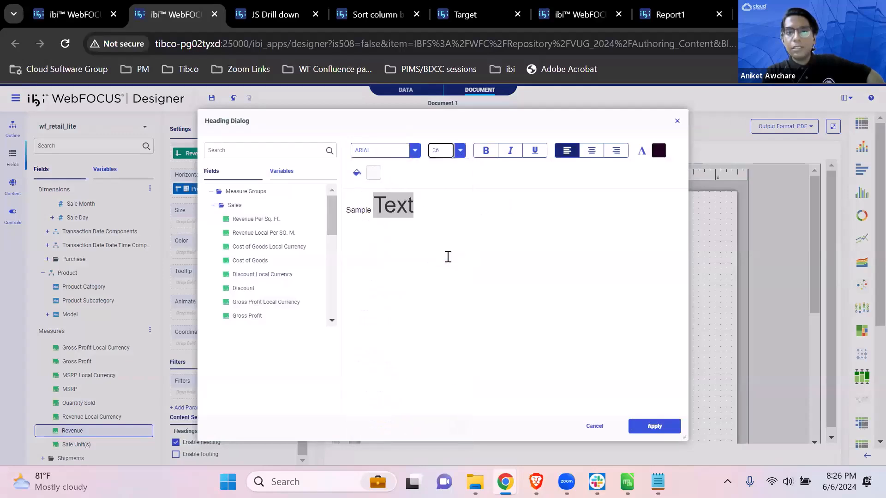
pyautogui.click(511, 148)
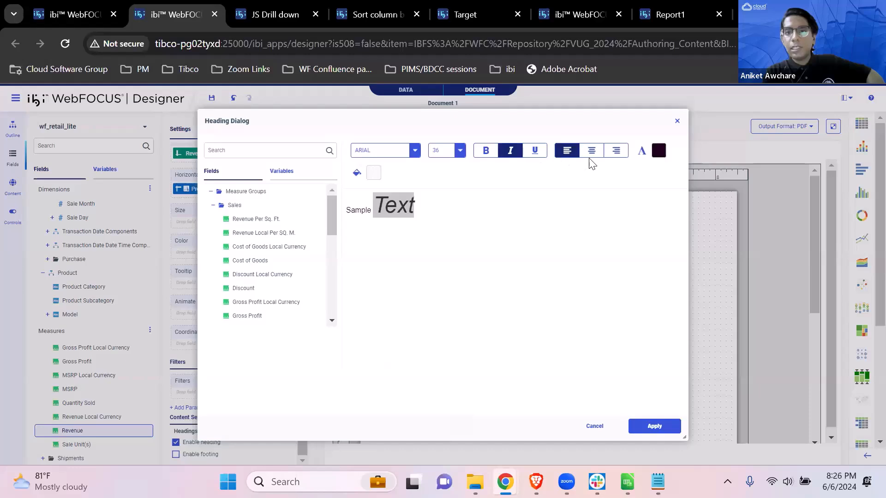
pyautogui.click(659, 152)
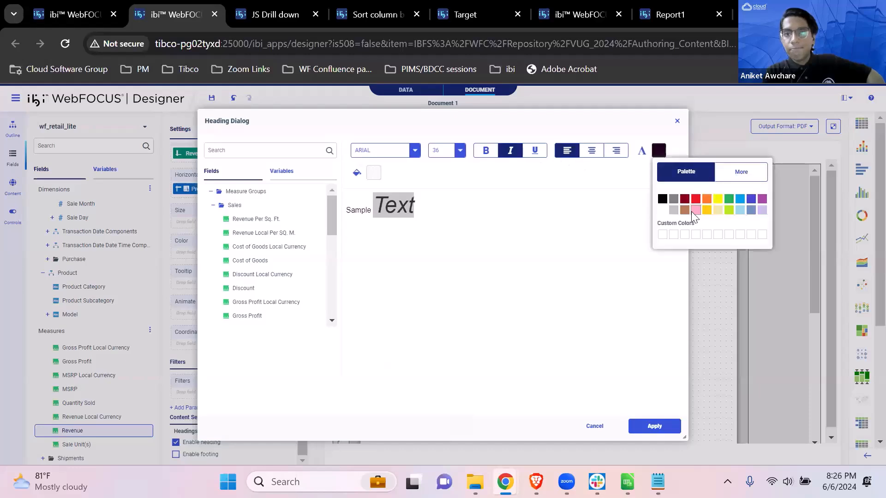
pyautogui.click(683, 210)
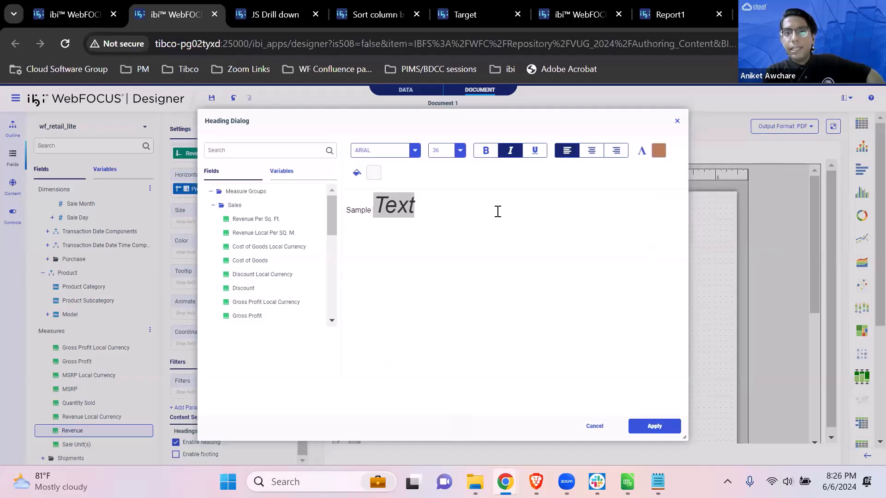
pyautogui.click(471, 212)
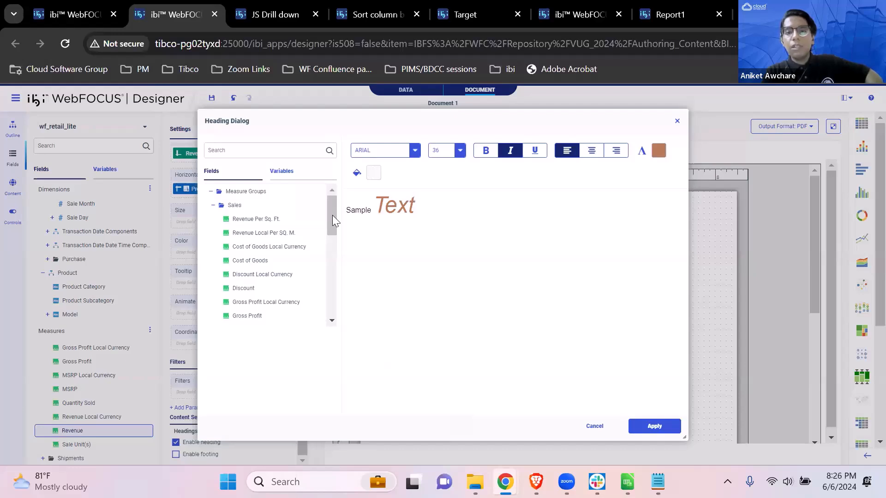
# Step: Format the word "Sample" in the heading with a green background, bold, italic and font size 20
pyautogui.doubleClick(352, 211)
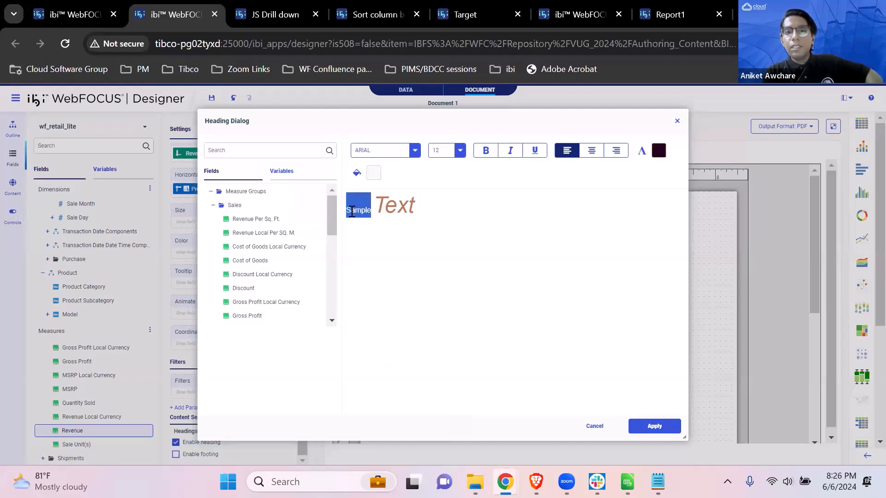
pyautogui.click(374, 172)
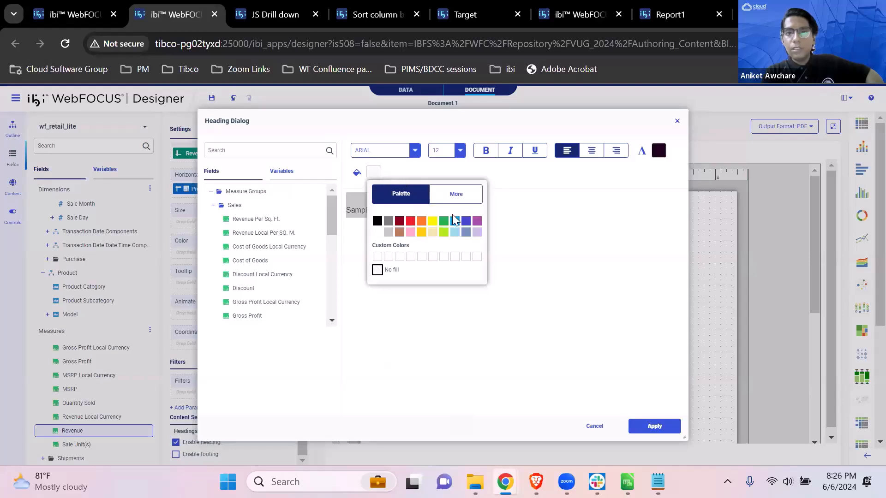
pyautogui.click(445, 220)
pyautogui.click(511, 150)
pyautogui.click(487, 150)
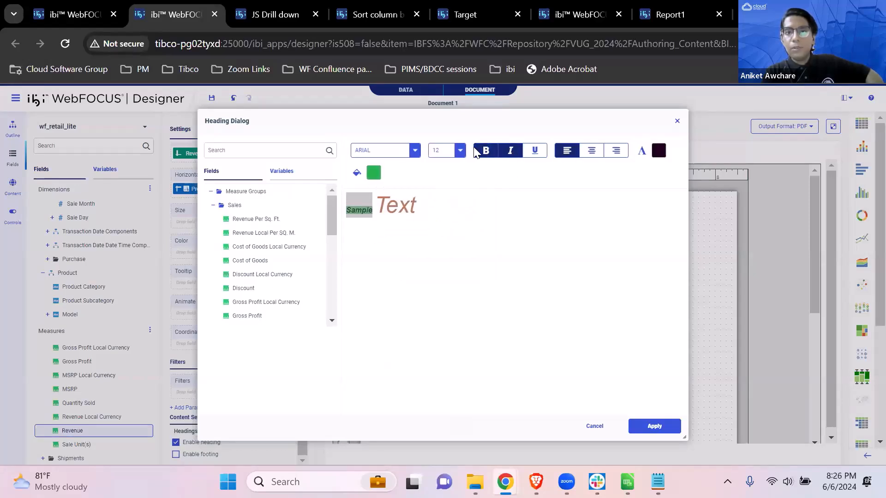
pyautogui.click(460, 150)
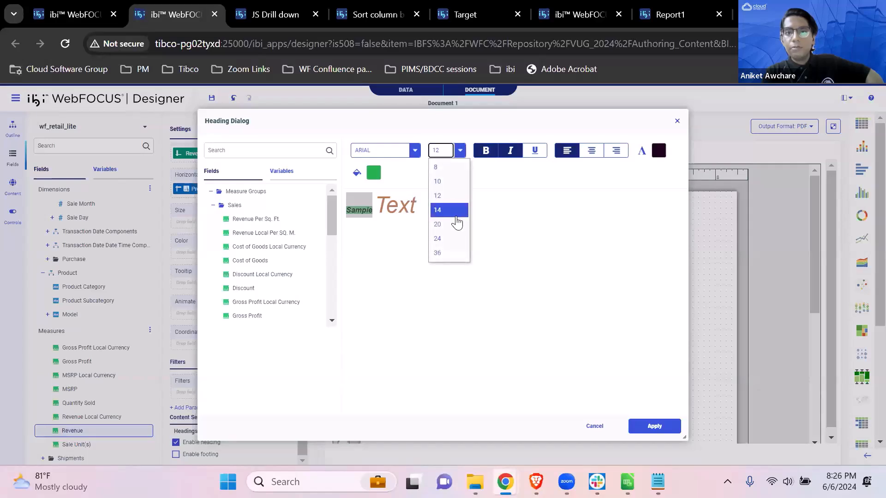
pyautogui.click(456, 224)
pyautogui.click(455, 216)
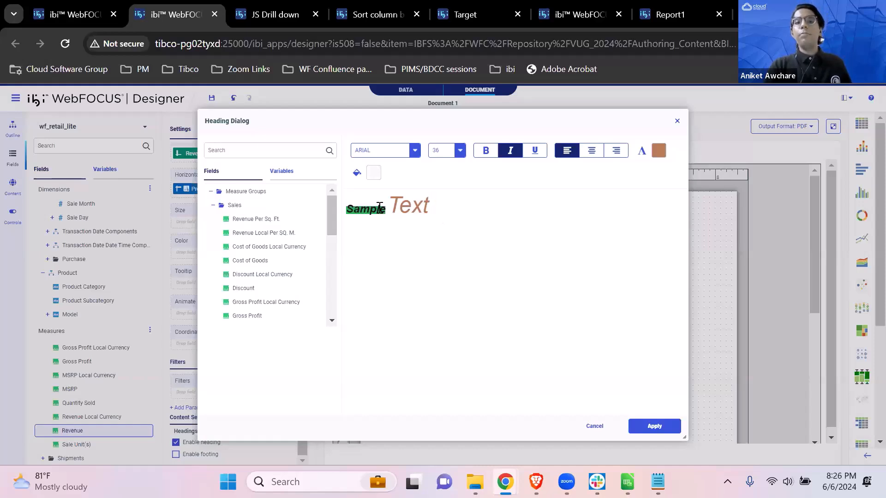
# Step: Insert the Product Category field from the Product dimension after "Text" in the heading and apply the heading changes
pyautogui.scroll(-3, 277, 275)
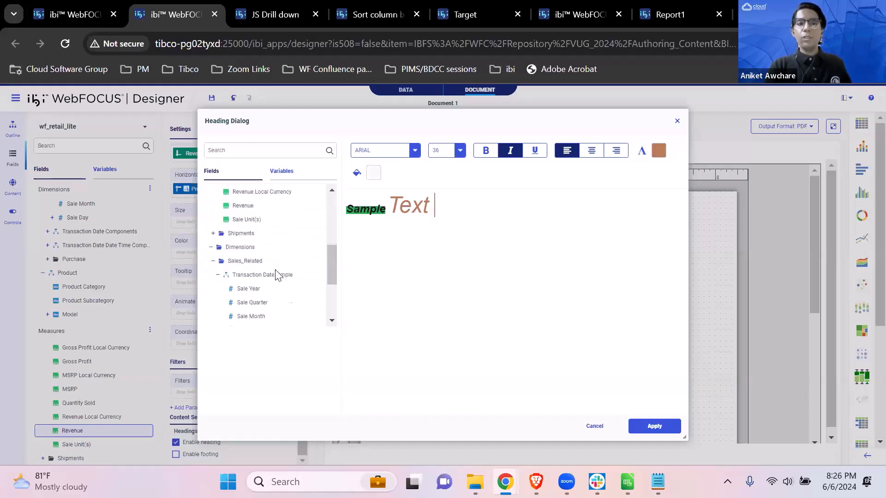
pyautogui.scroll(-3, 277, 275)
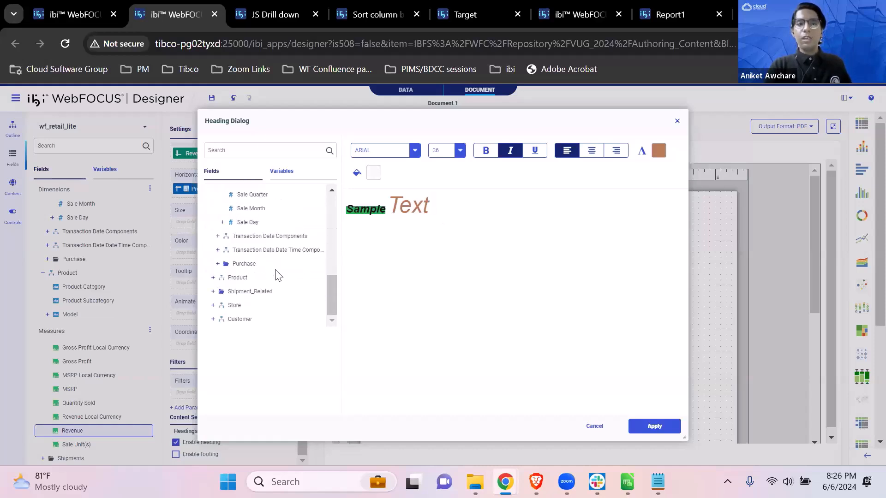
pyautogui.click(213, 279)
pyautogui.scroll(-1, 271, 290)
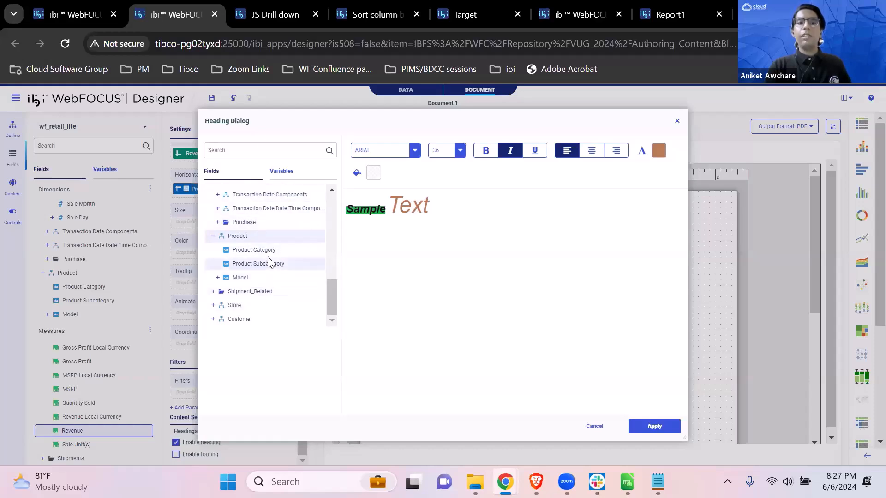
pyautogui.moveTo(267, 251); pyautogui.dragTo(484, 209)
pyautogui.click(483, 209)
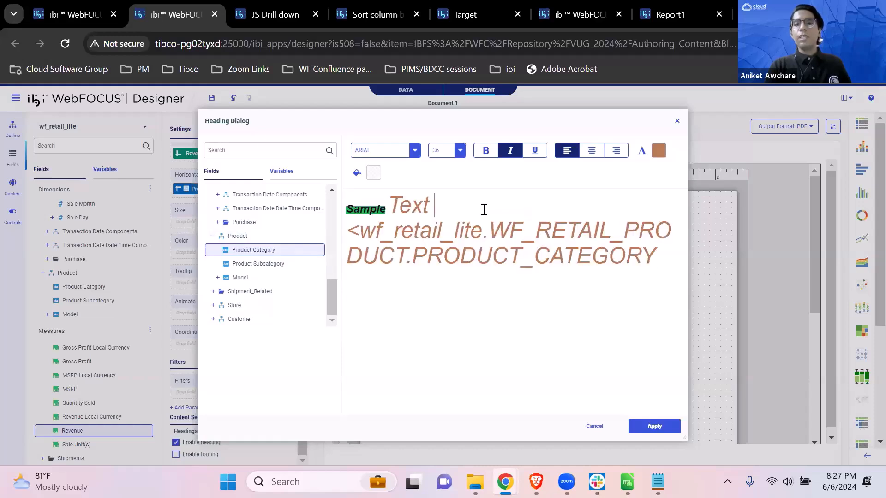
pyautogui.click(661, 432)
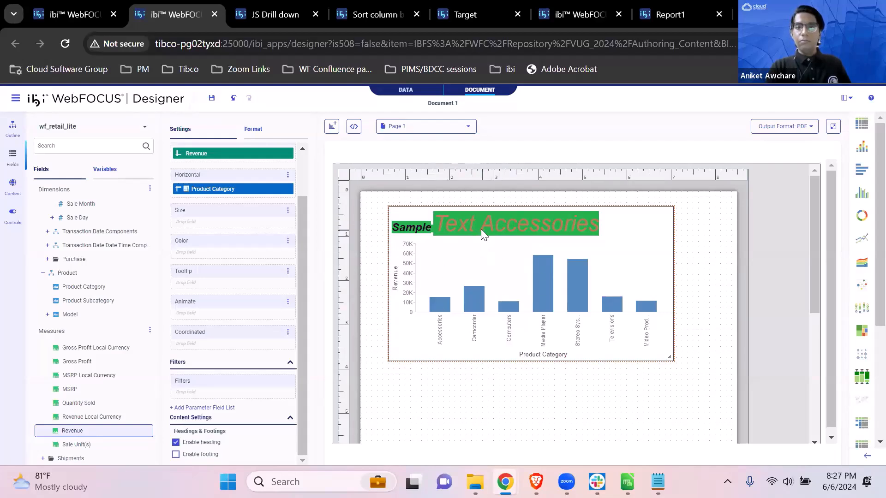
# Step: Move the bar chart with the formatted heading slightly right and down on the page
pyautogui.scroll(2, 263, 293)
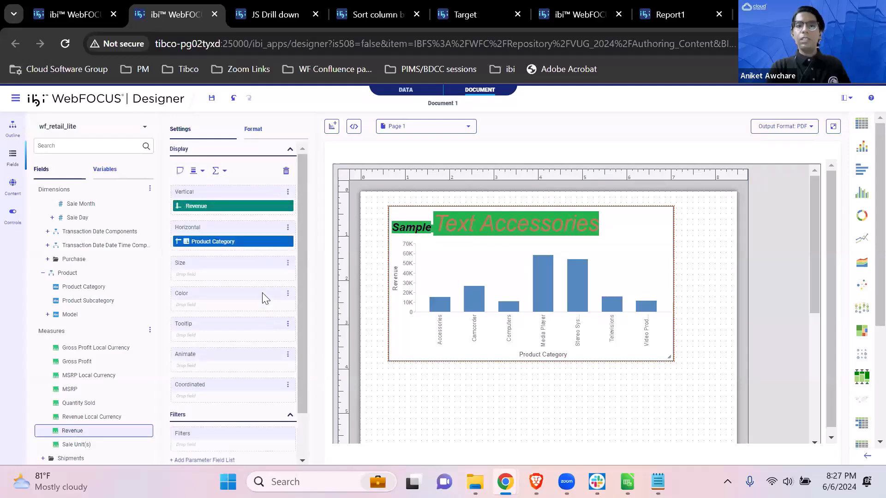
pyautogui.scroll(-2, 263, 294)
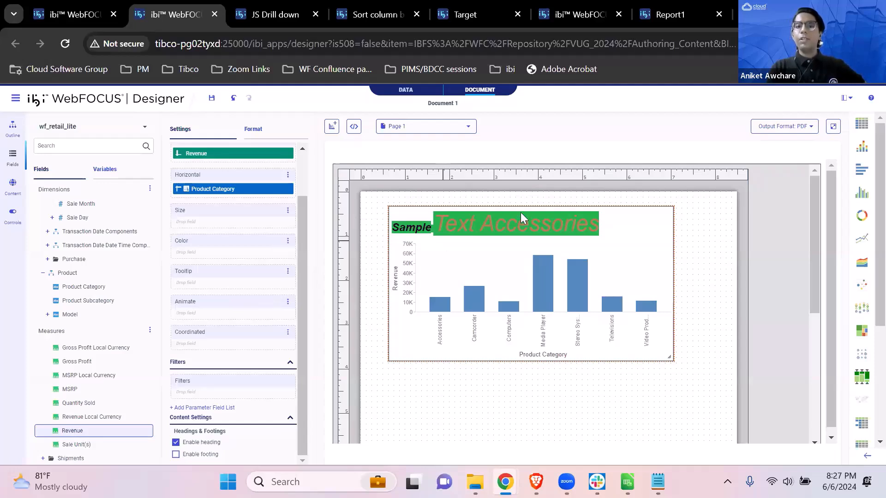
pyautogui.moveTo(497, 270); pyautogui.dragTo(518, 276)
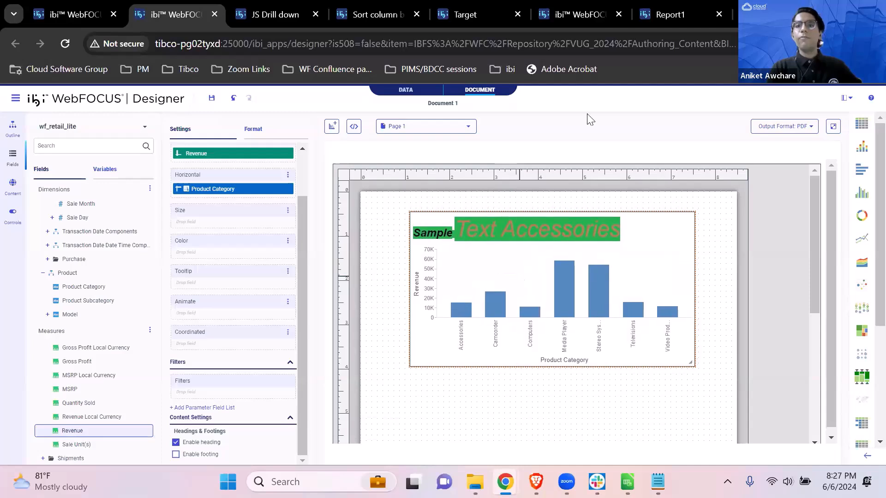
# Step: Switch to the document whose revenue chart is coordinated by Customer Country and run it in PDF format
pyautogui.click(569, 7)
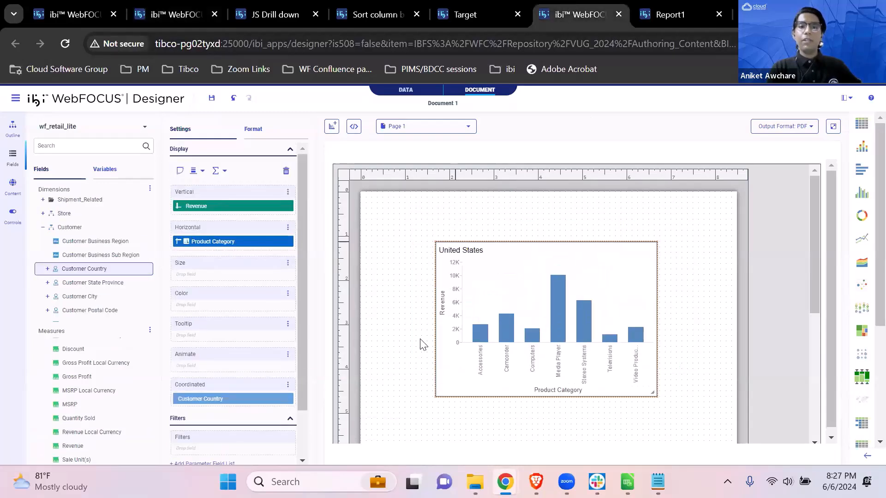
pyautogui.scroll(-1, 297, 317)
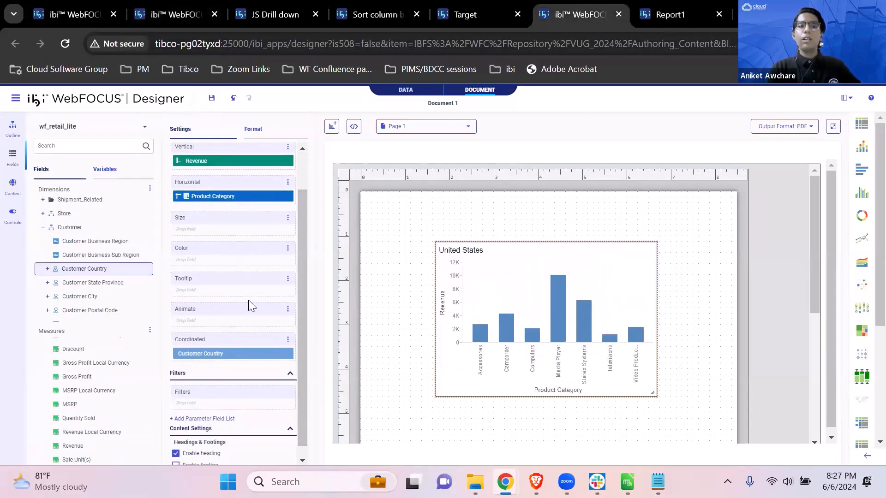
pyautogui.scroll(-1, 248, 300)
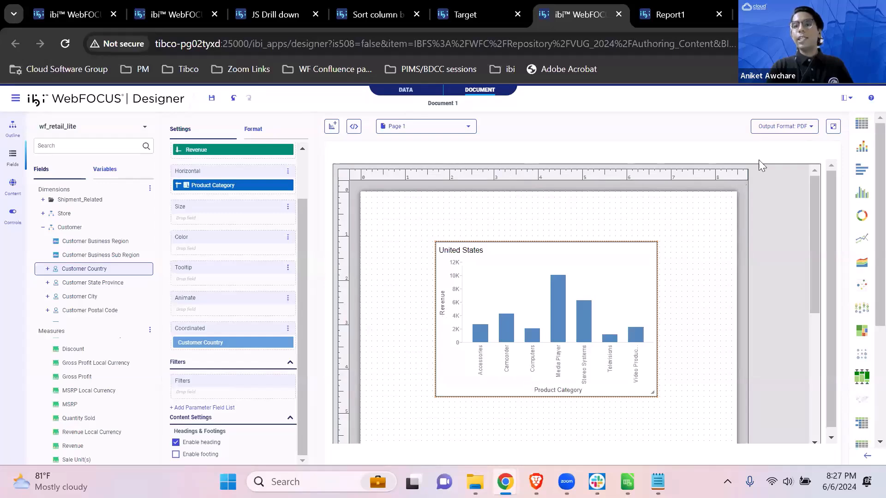
pyautogui.click(833, 127)
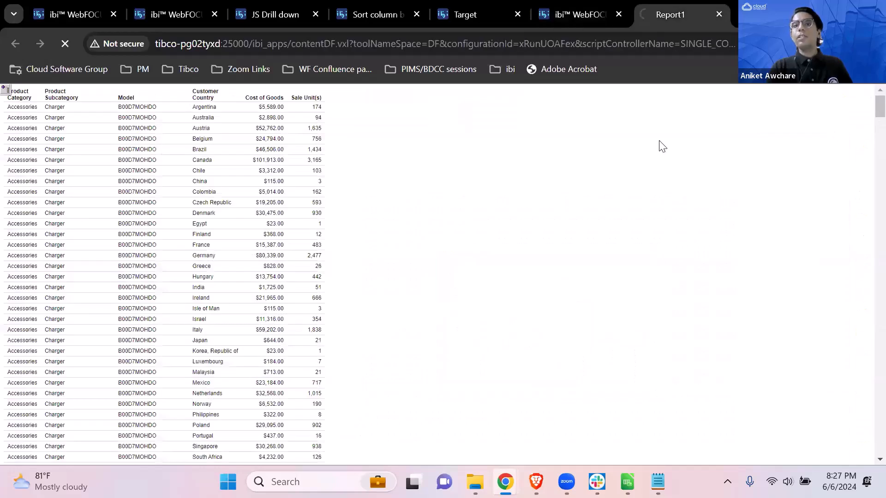
# Step: Inspect the field reference behind the coordinated chart's heading and close the heading editor without changing it
pyautogui.click(587, 12)
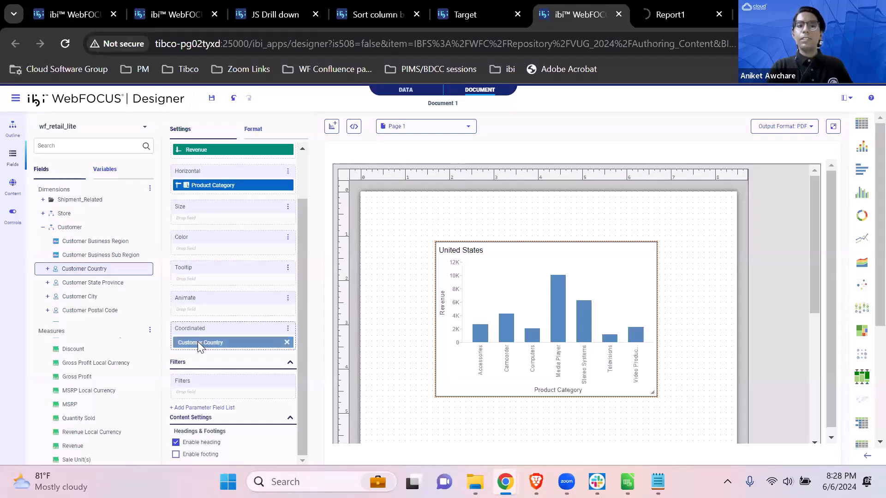
pyautogui.rightClick(462, 252)
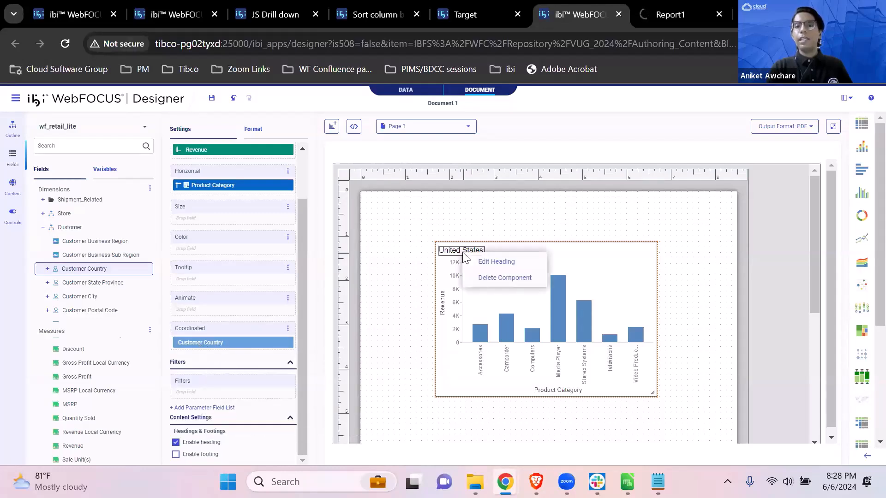
pyautogui.click(474, 261)
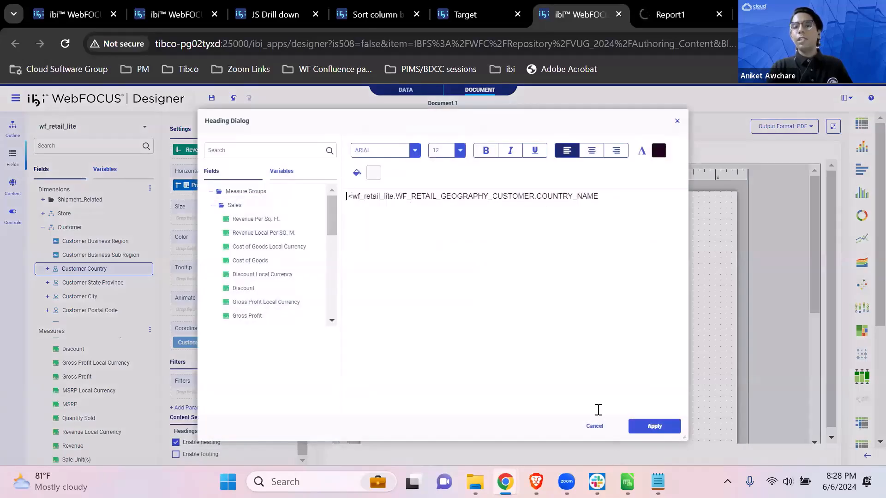
pyautogui.click(594, 425)
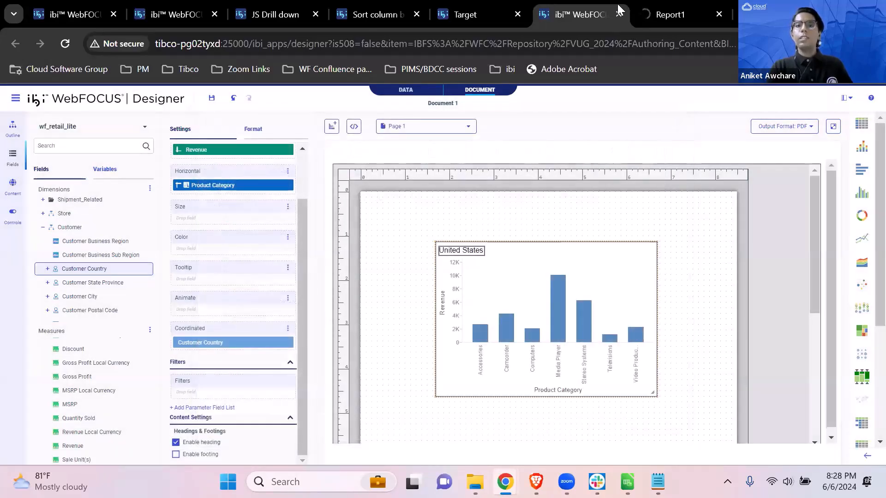
# Step: Examine the coordinated PDF output, comparing the headings and charts on pages 1, 2, 9, 15 and 19
pyautogui.click(646, 6)
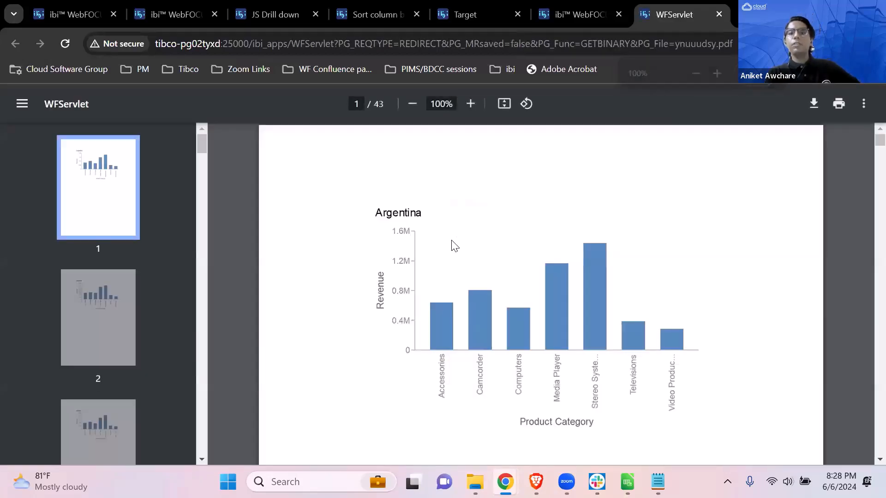
pyautogui.scroll(-1, 454, 244)
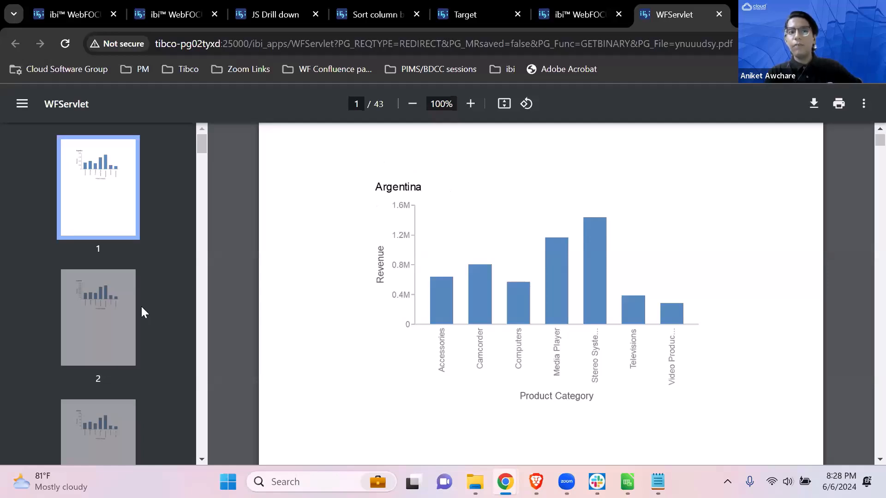
pyautogui.click(118, 317)
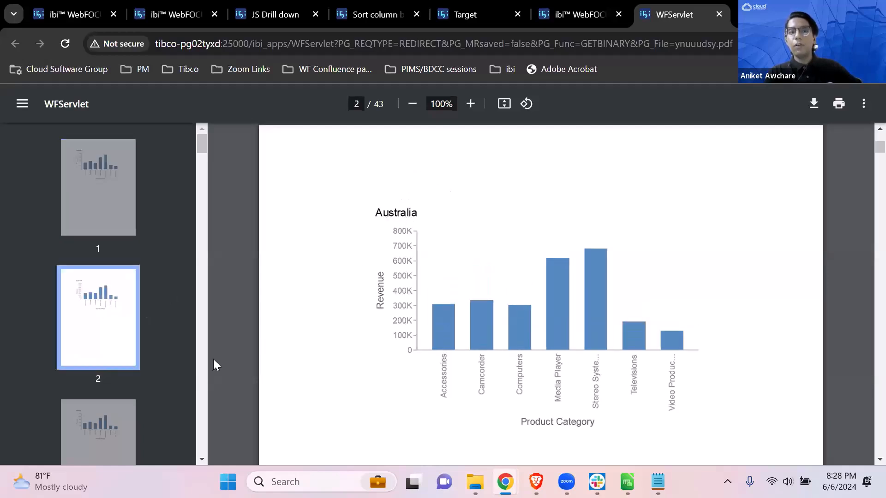
pyautogui.scroll(-10, 115, 401)
pyautogui.click(105, 354)
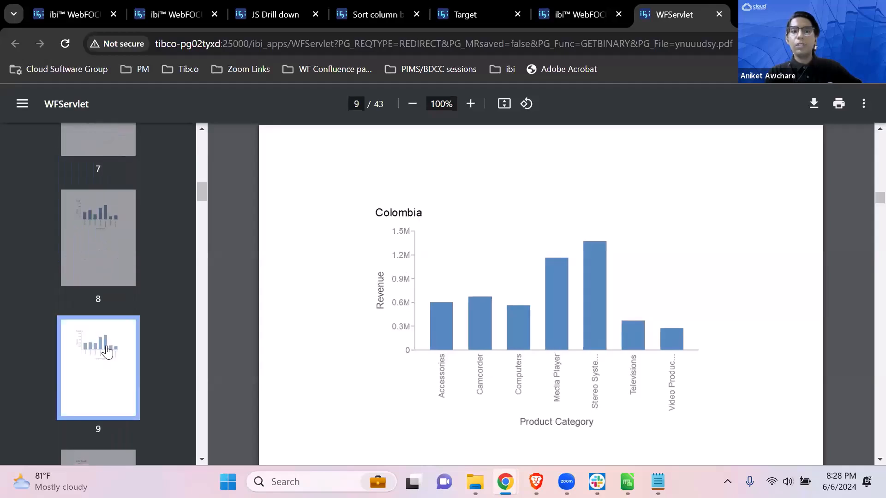
pyautogui.scroll(-10, 74, 415)
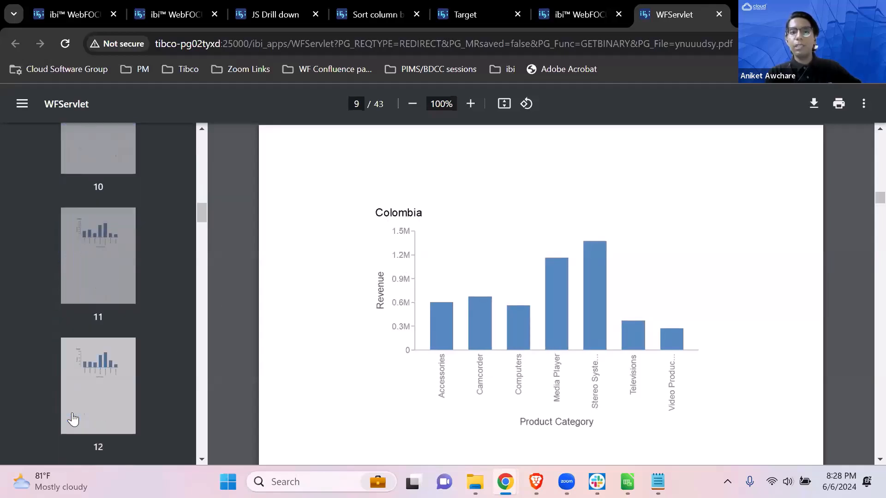
pyautogui.click(91, 400)
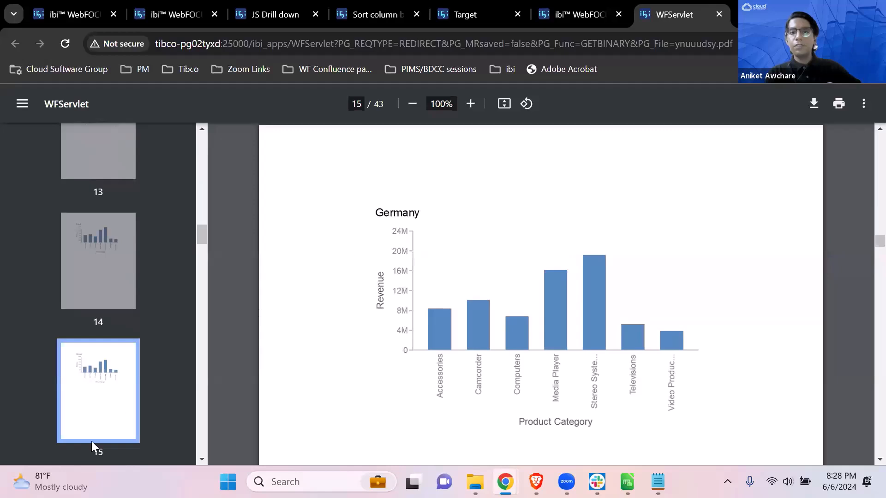
pyautogui.scroll(-5, 126, 421)
pyautogui.scroll(-3, 120, 407)
pyautogui.click(113, 379)
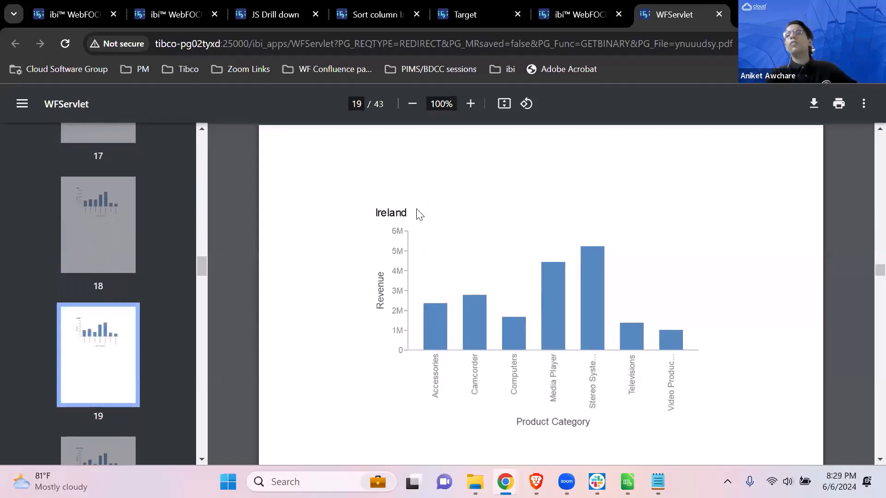
pyautogui.scroll(-5, 417, 214)
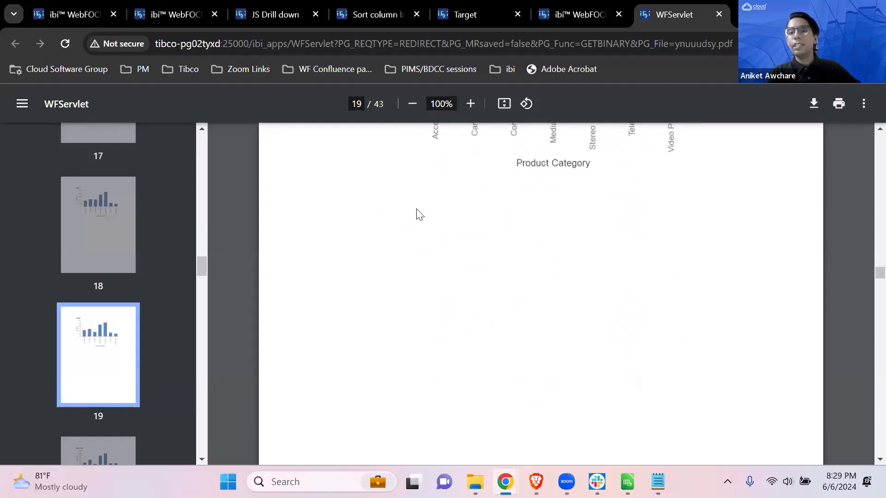
pyautogui.scroll(12, 415, 214)
# Step: Leave the PDF output and switch to the WebFOCUS Hub in the browser window that holds Portal Test 3
pyautogui.click(557, 9)
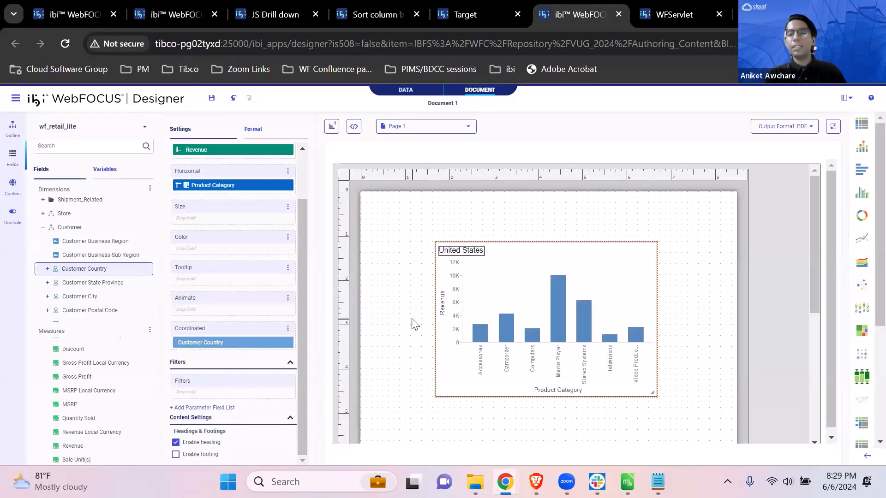
pyautogui.moveTo(507, 480)
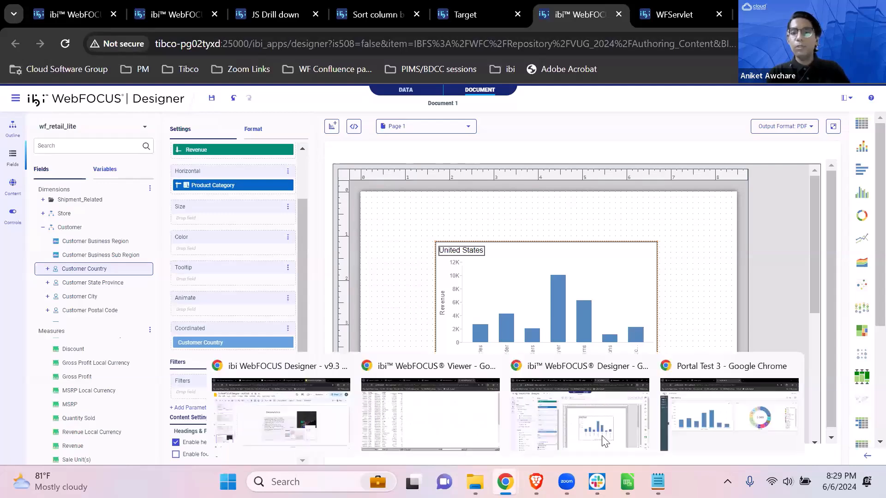
pyautogui.click(690, 417)
pyautogui.click(116, 10)
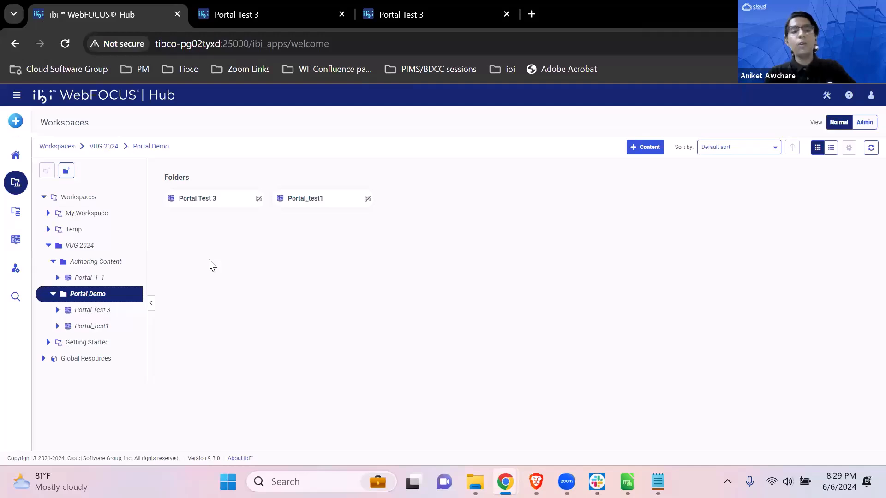
# Step: Create a new portal titled Test_Portal 1 in the Portal Demo folder, leaving its alias empty
pyautogui.click(16, 122)
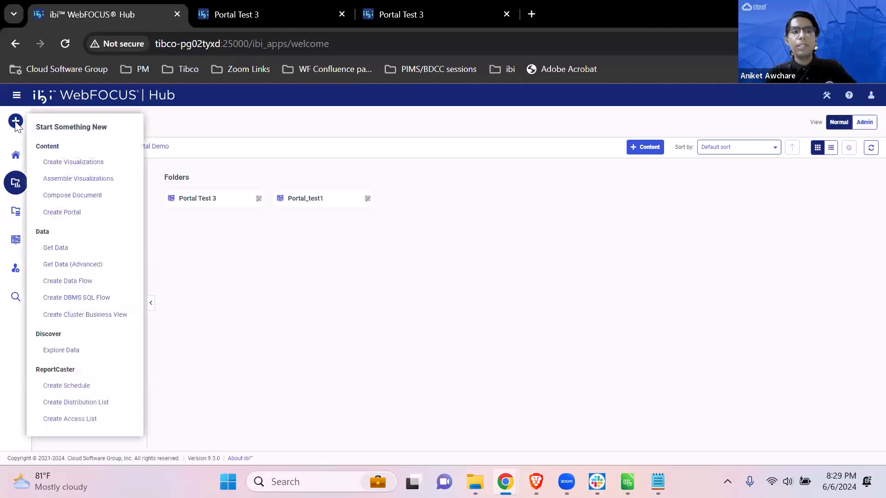
pyautogui.click(97, 213)
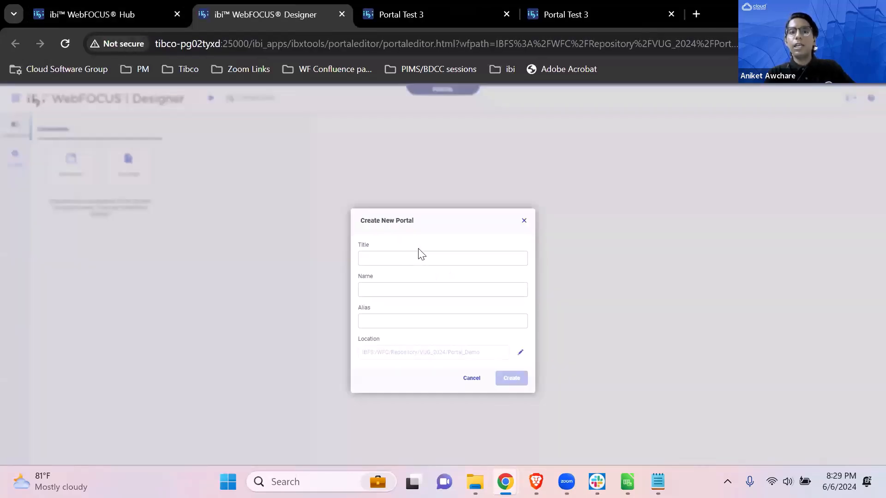
pyautogui.click(415, 253)
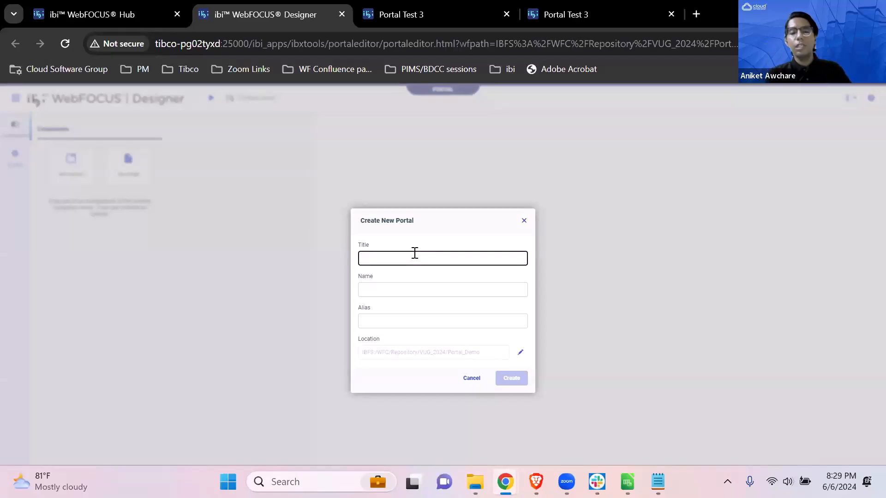
pyautogui.write('Test')
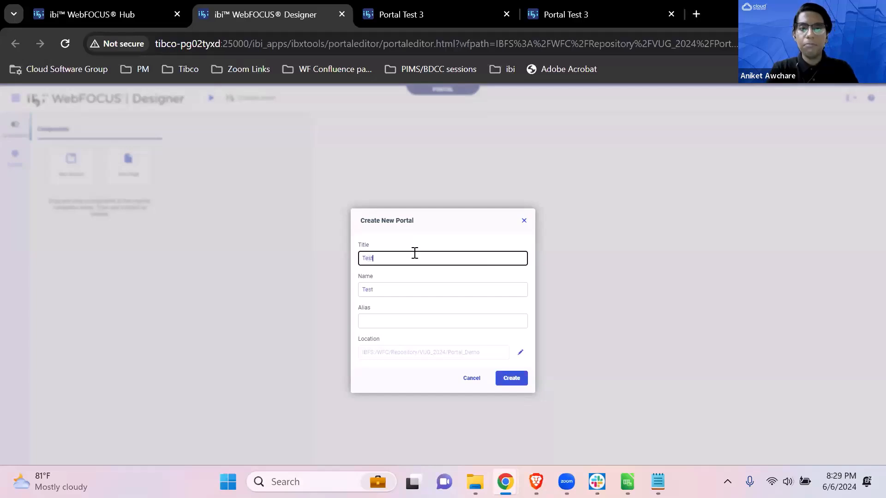
pyautogui.write('_Portal 1')
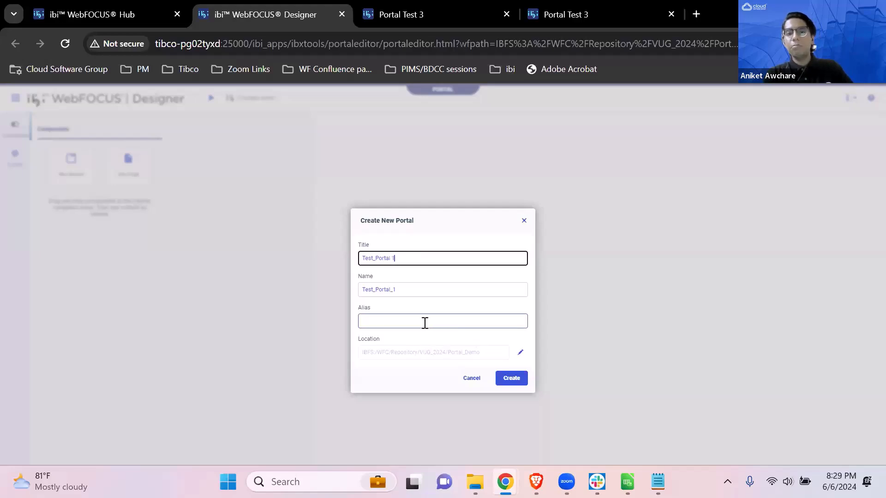
pyautogui.click(509, 380)
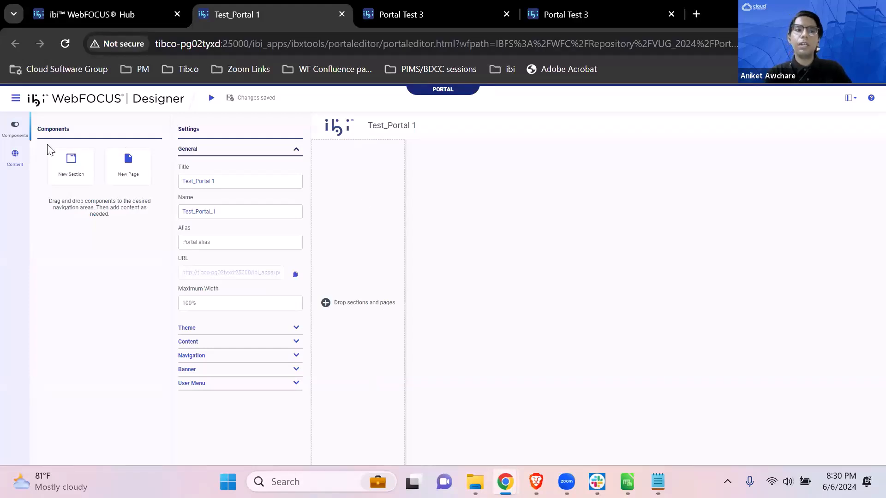
# Step: Browse the content available in the Portal Demo folder and return to the portal components
pyautogui.click(16, 155)
pyautogui.click(112, 228)
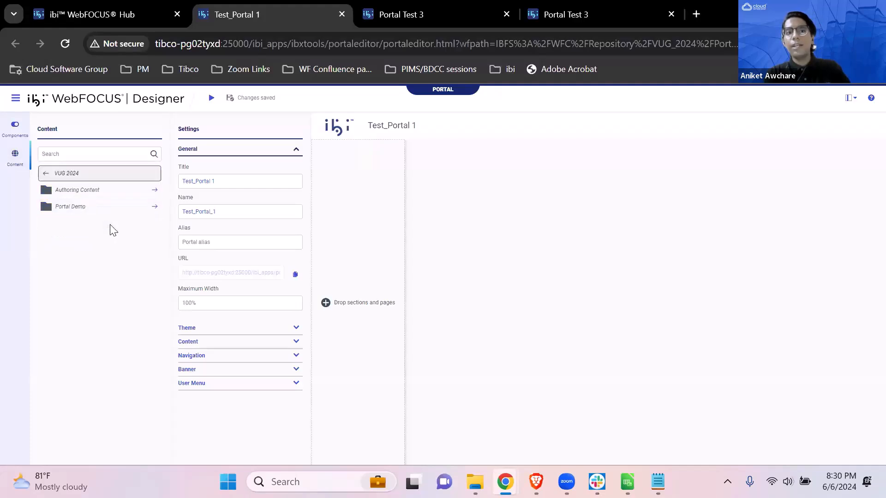
pyautogui.click(126, 207)
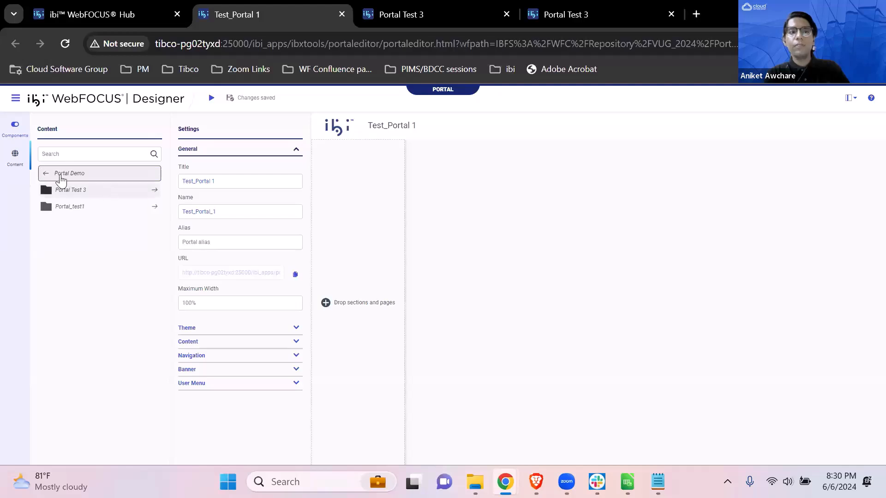
pyautogui.click(19, 142)
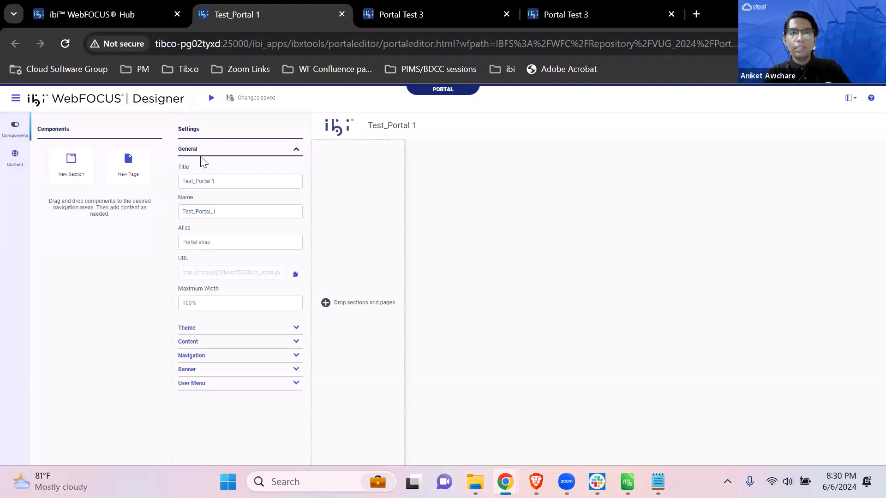
# Step: Review the portal's general, theme and content settings, including the Live preview option
pyautogui.click(218, 152)
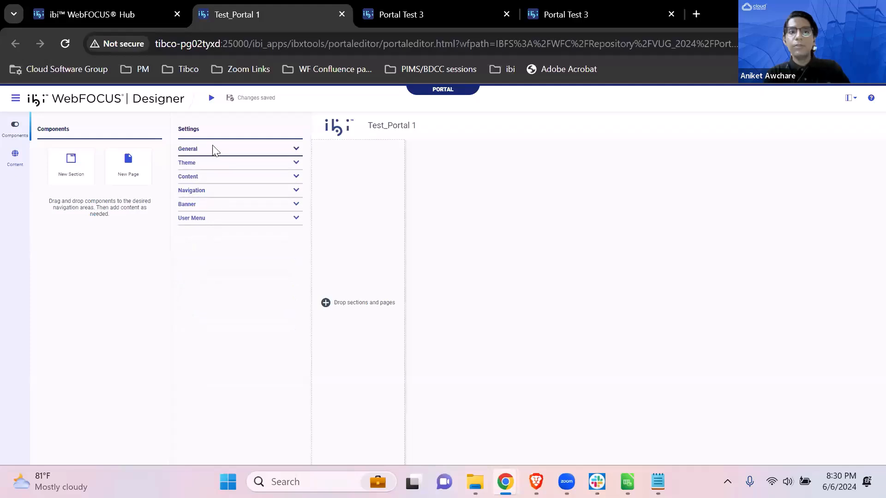
pyautogui.click(216, 154)
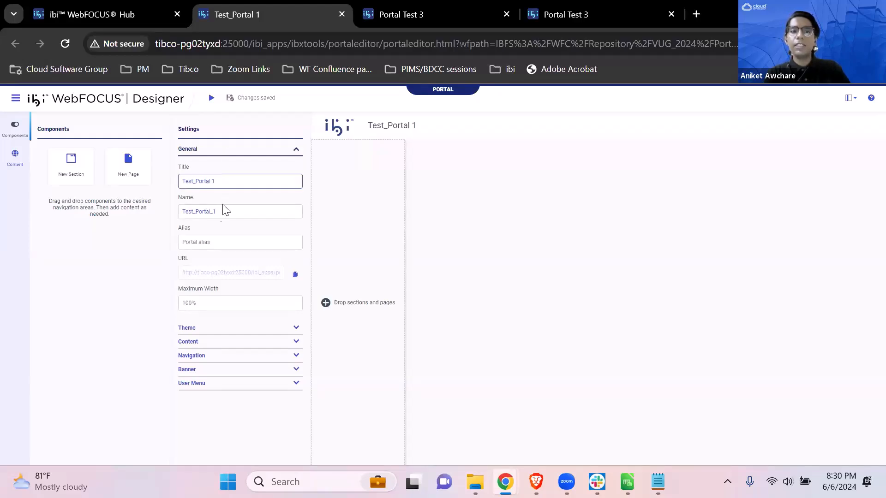
pyautogui.click(222, 149)
pyautogui.click(210, 164)
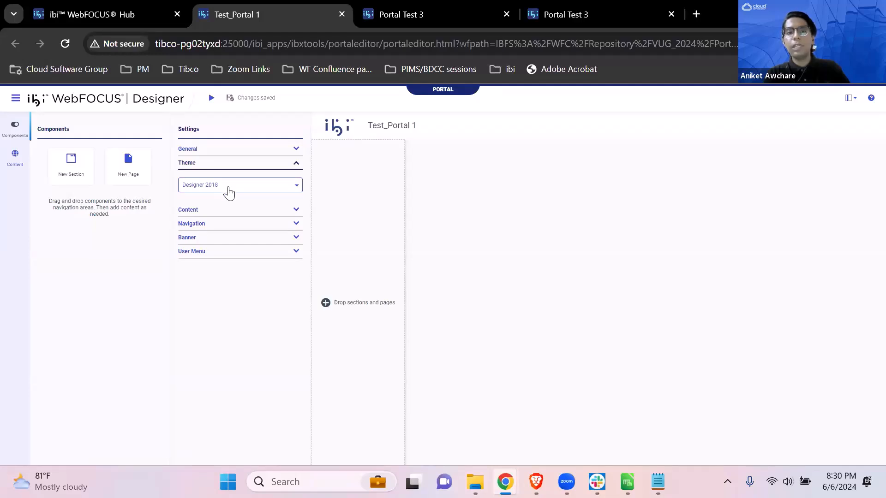
pyautogui.click(225, 209)
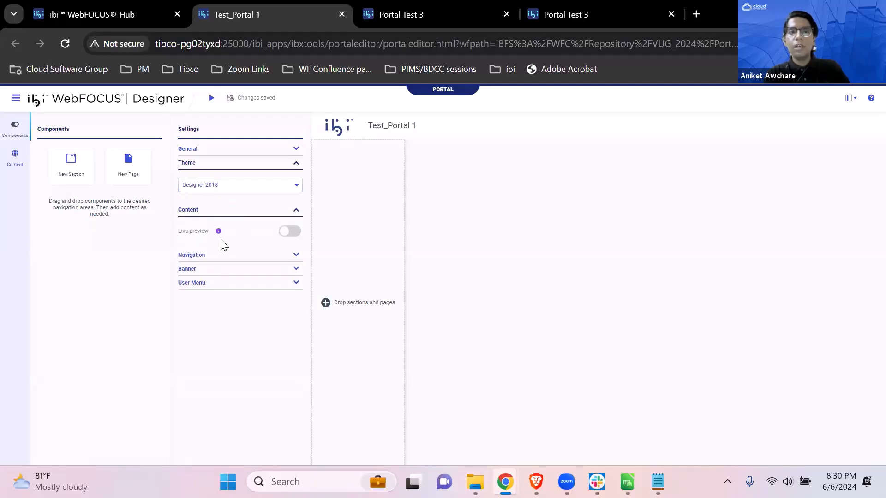
pyautogui.moveTo(222, 232)
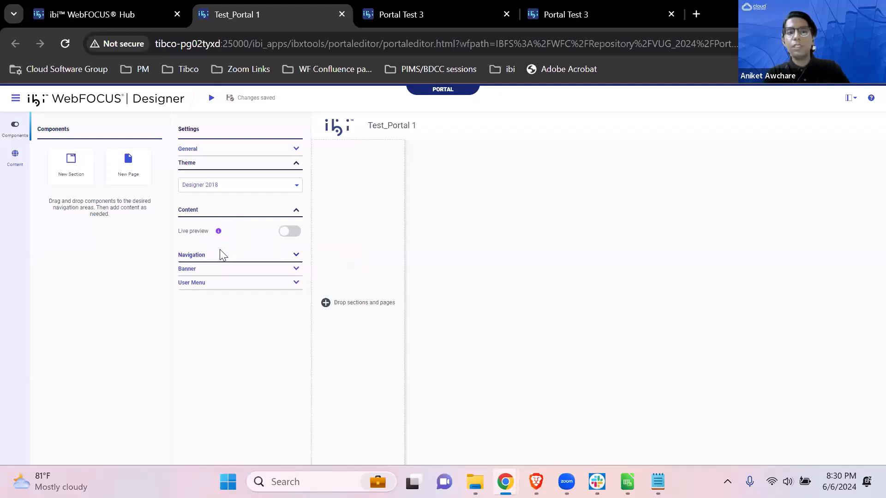
# Step: Try the Top Navigation layout for the portal and switch back to Side Navigation
pyautogui.click(219, 249)
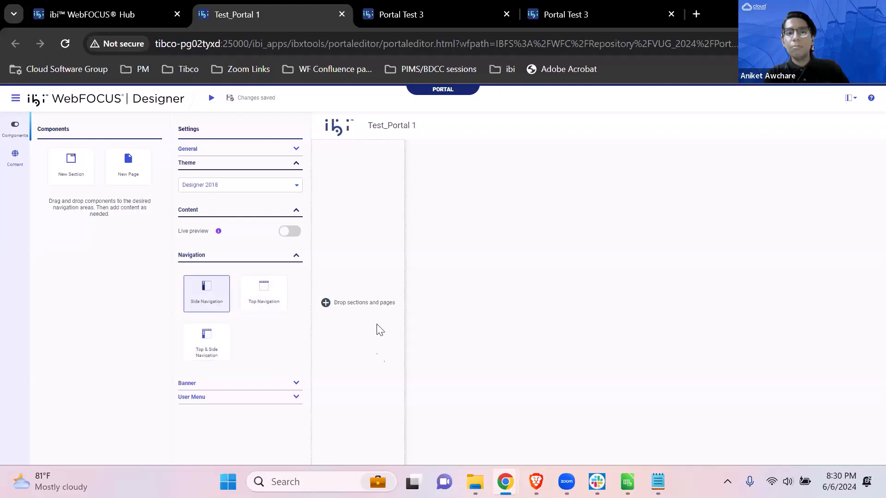
pyautogui.click(253, 301)
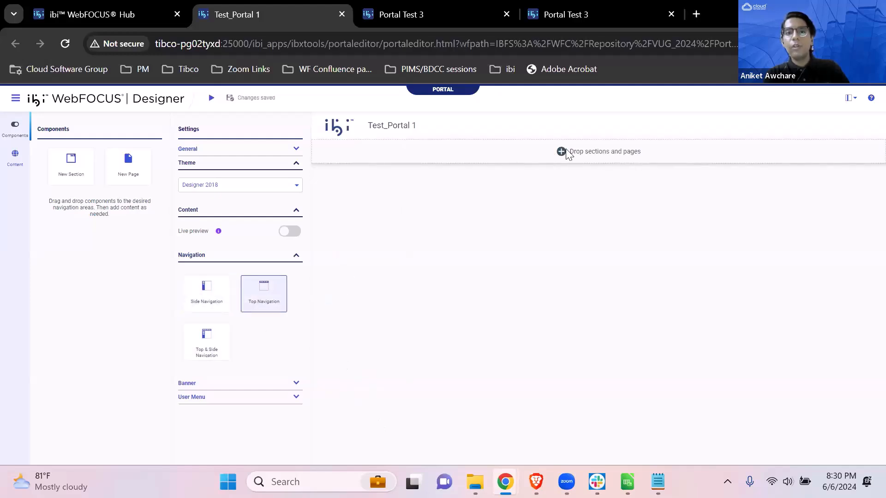
pyautogui.click(220, 295)
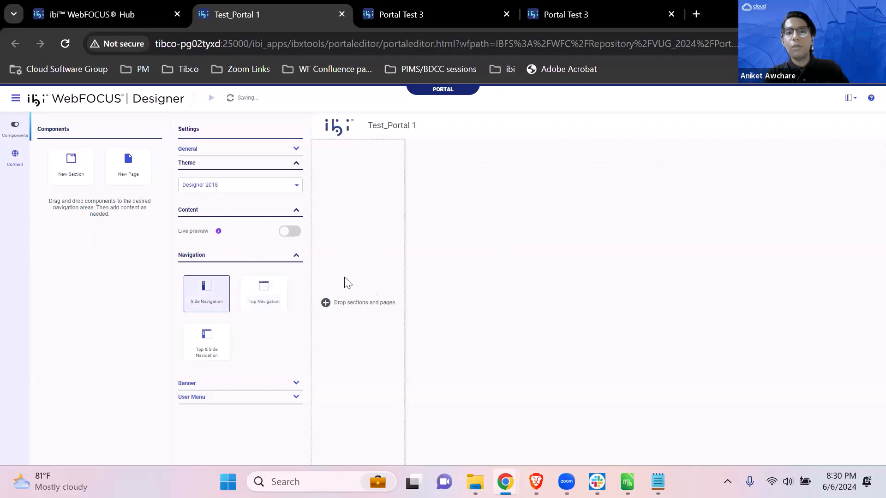
# Step: Examine the portal's banner and user menu options, and return to its general settings
pyautogui.click(236, 386)
pyautogui.scroll(-1, 236, 392)
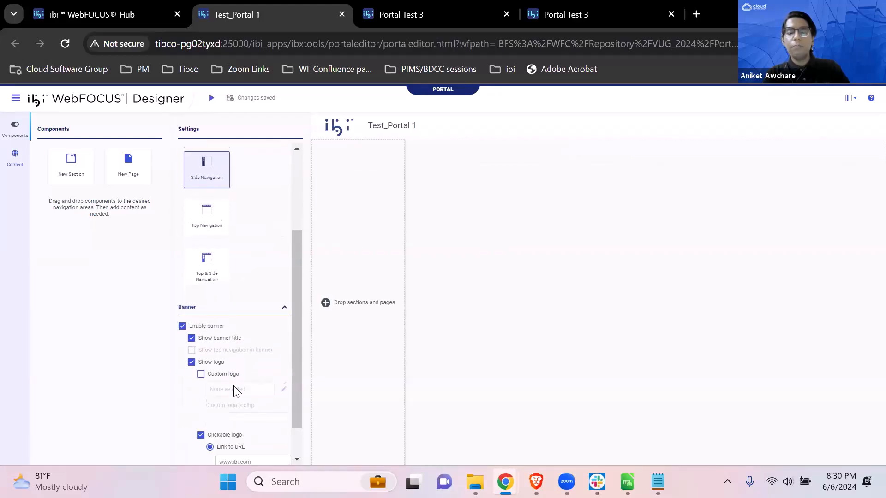
pyautogui.scroll(-1, 236, 391)
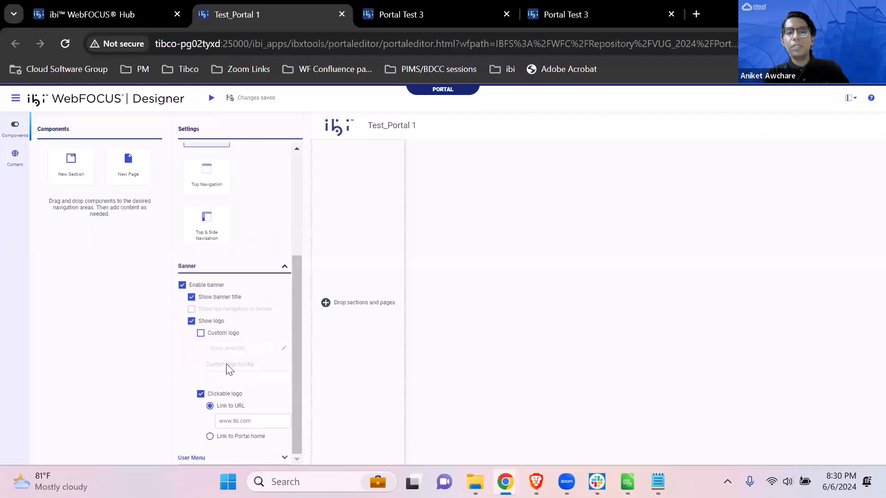
pyautogui.click(230, 458)
pyautogui.scroll(-3, 237, 405)
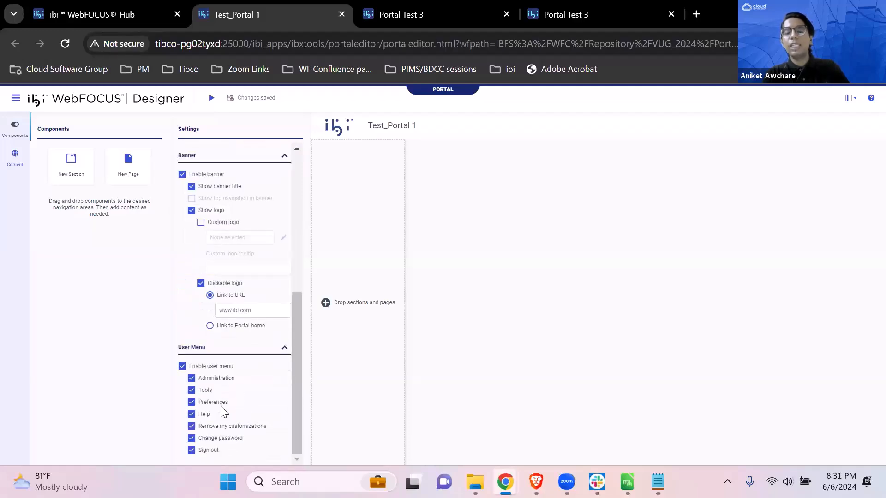
pyautogui.scroll(8, 230, 393)
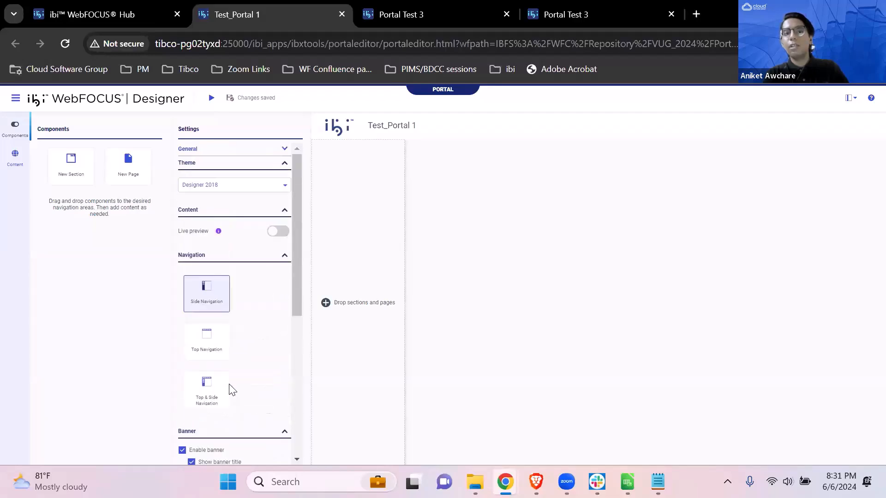
pyautogui.click(214, 165)
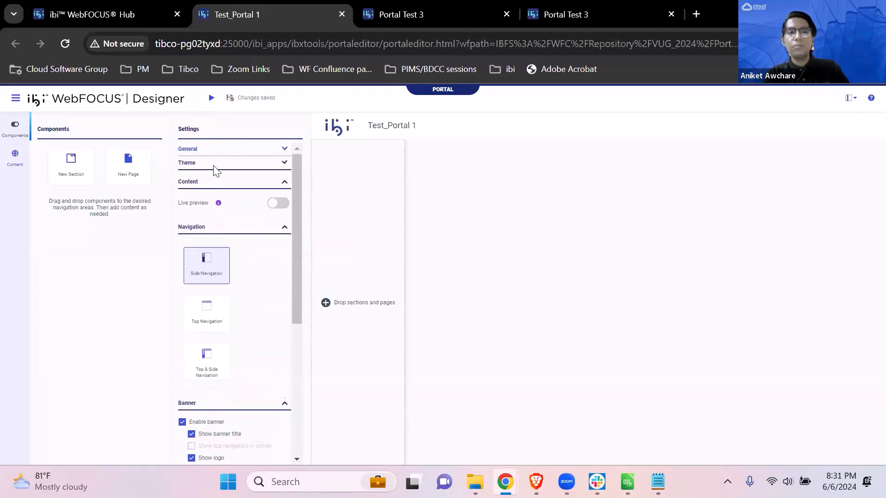
pyautogui.click(207, 225)
pyautogui.click(228, 150)
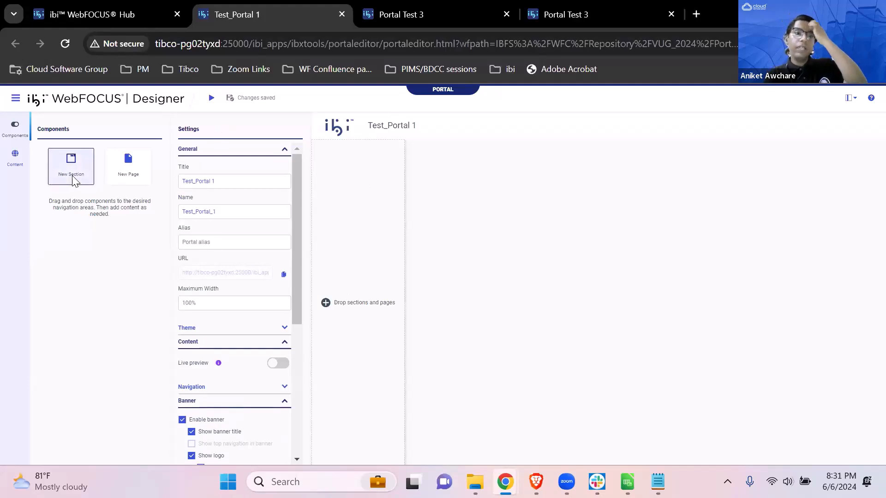
# Step: Add a new section to the portal's navigation area, title it Test Section A and save its properties
pyautogui.moveTo(75, 180); pyautogui.dragTo(347, 176)
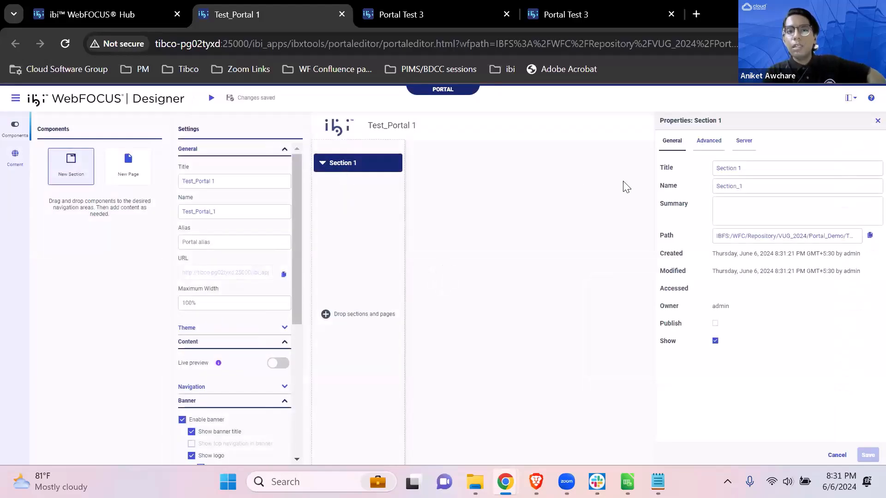
pyautogui.tripleClick(755, 170)
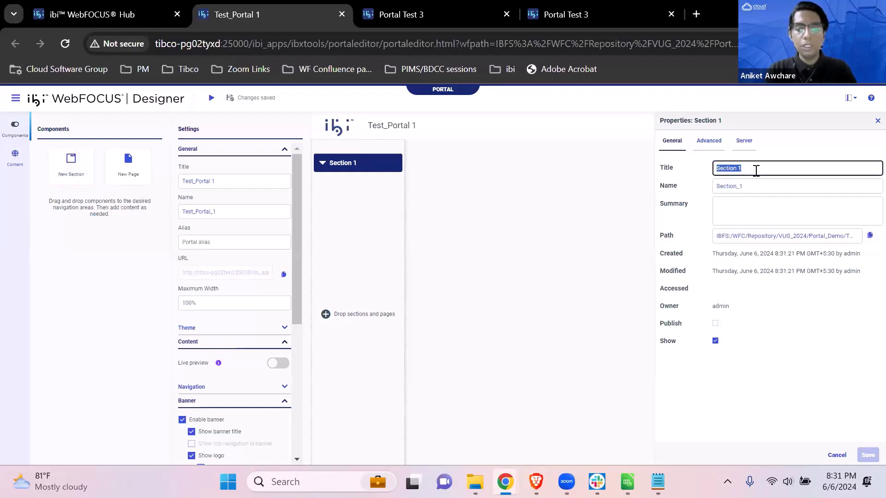
pyautogui.write('Test')
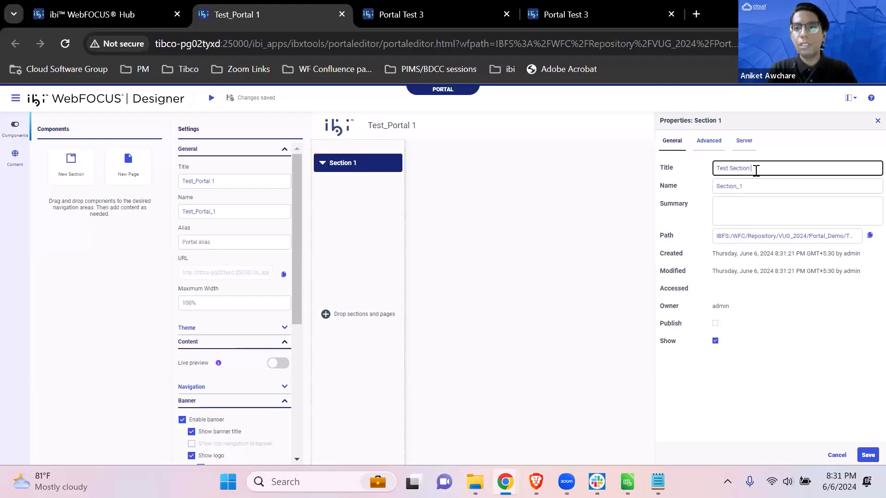
pyautogui.write(' Section A')
pyautogui.click(864, 456)
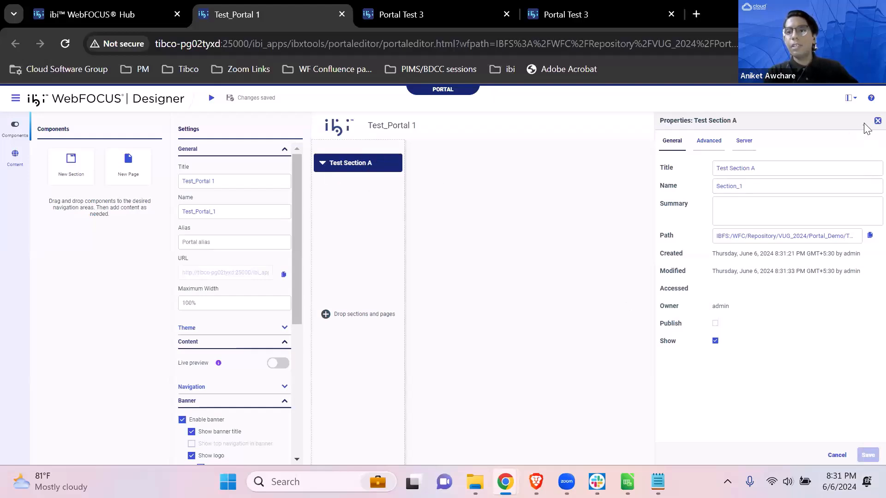
# Step: Check the advanced and server properties of Test Section A, close them and add a new page inside the section
pyautogui.click(705, 147)
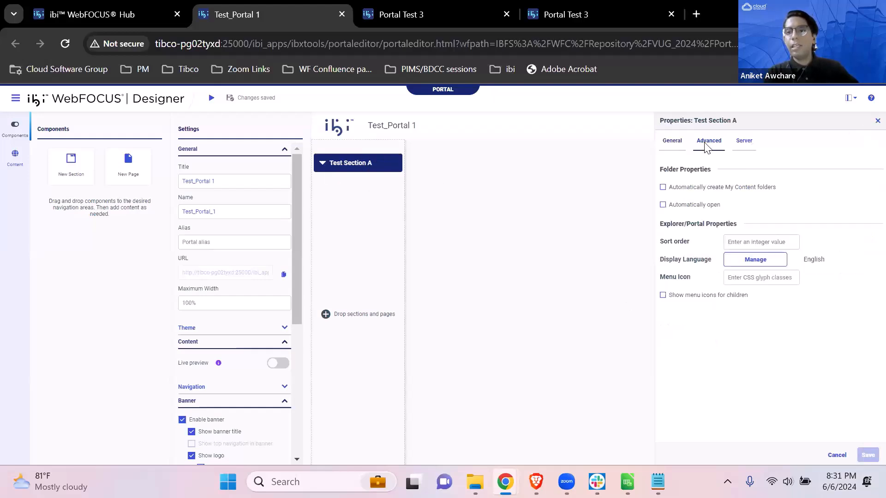
pyautogui.click(741, 147)
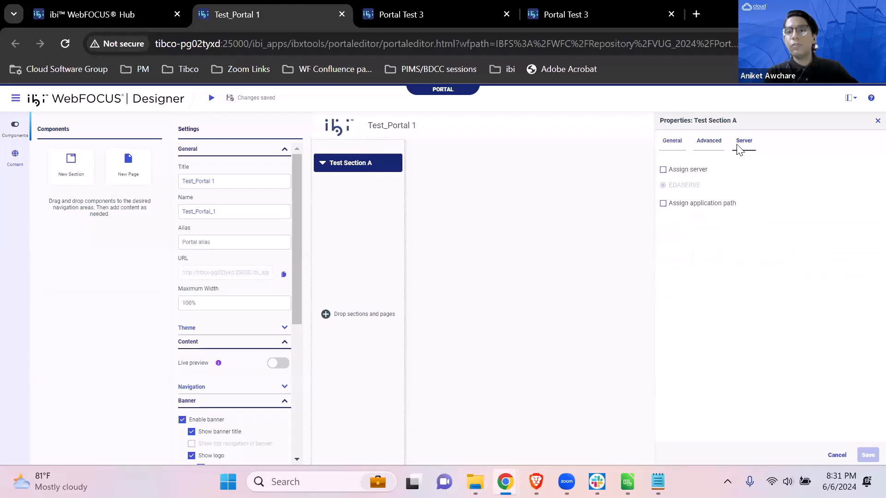
pyautogui.click(867, 123)
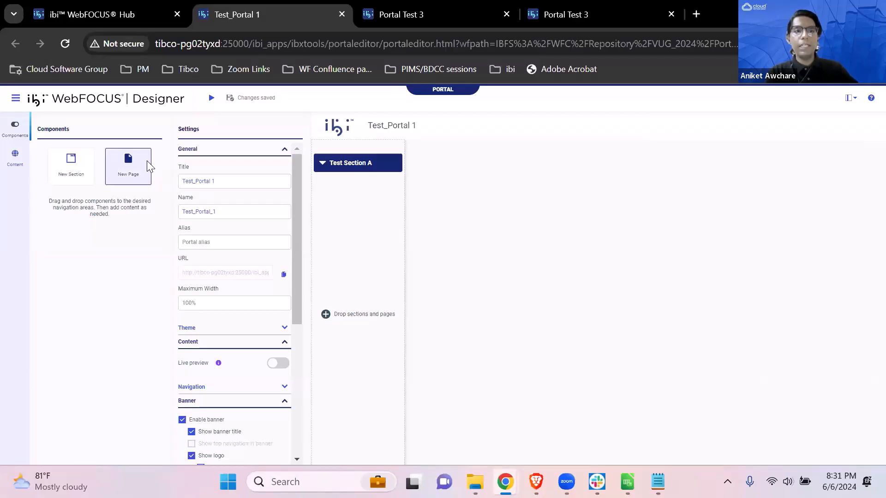
pyautogui.moveTo(139, 169); pyautogui.dragTo(357, 161)
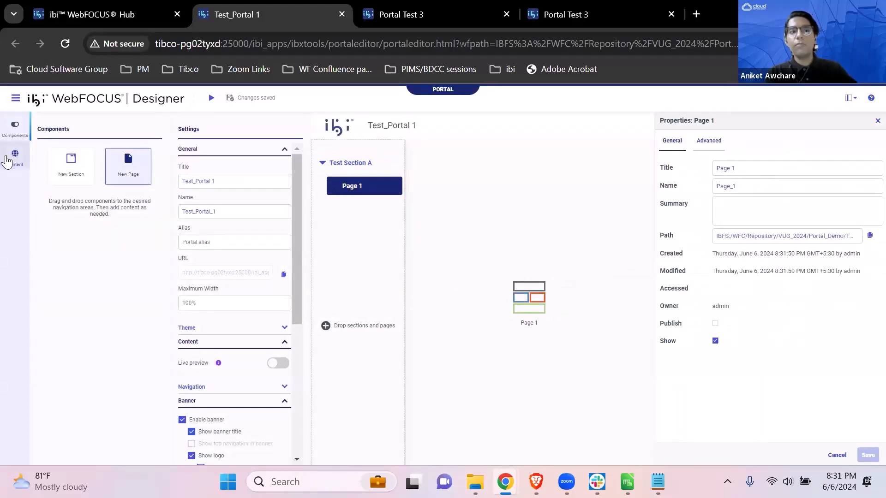
# Step: Add the existing Drill 1 chart from VUG 2024's Authoring Content folder to Test Section A as a copy
pyautogui.click(15, 156)
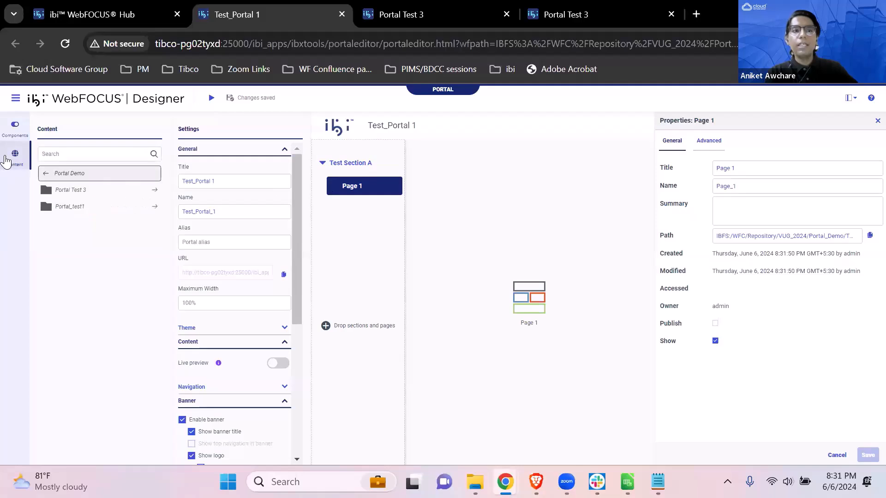
pyautogui.click(45, 174)
pyautogui.click(48, 175)
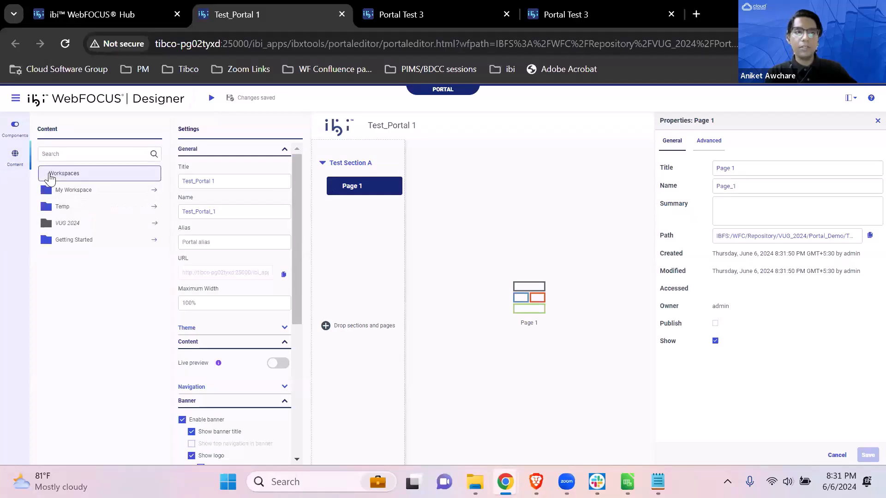
pyautogui.click(73, 223)
pyautogui.click(87, 199)
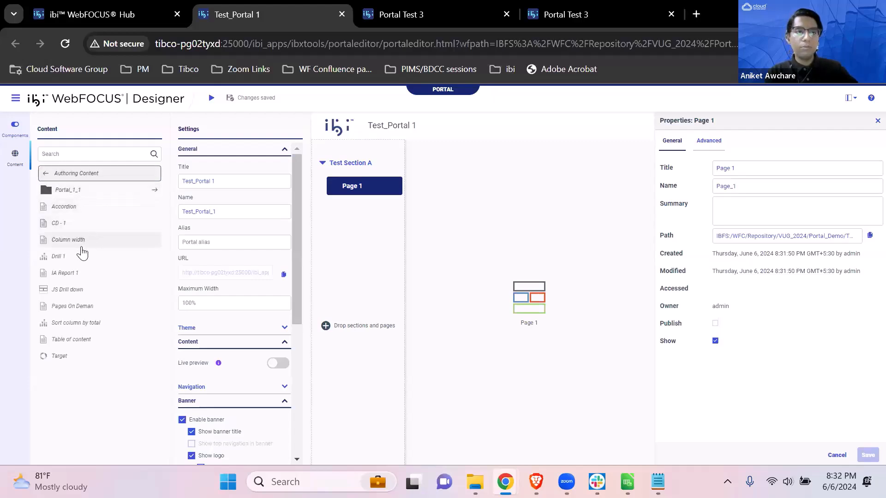
pyautogui.moveTo(80, 256); pyautogui.dragTo(348, 163)
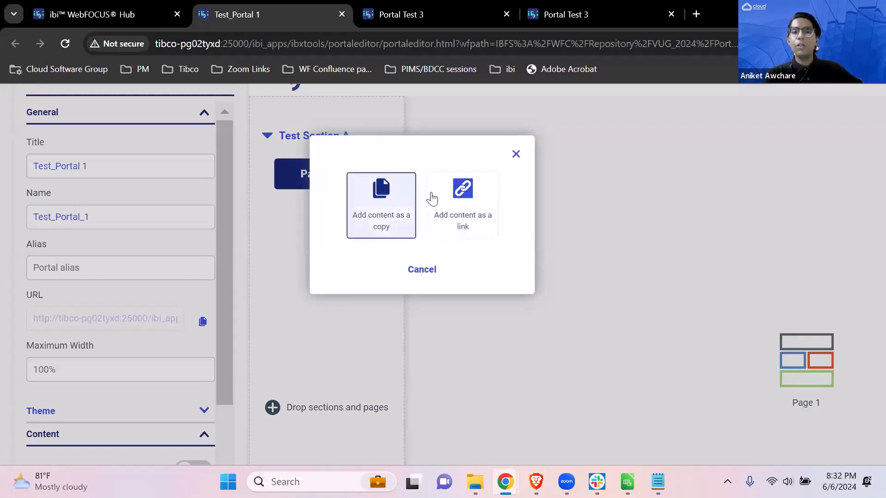
pyautogui.click(397, 199)
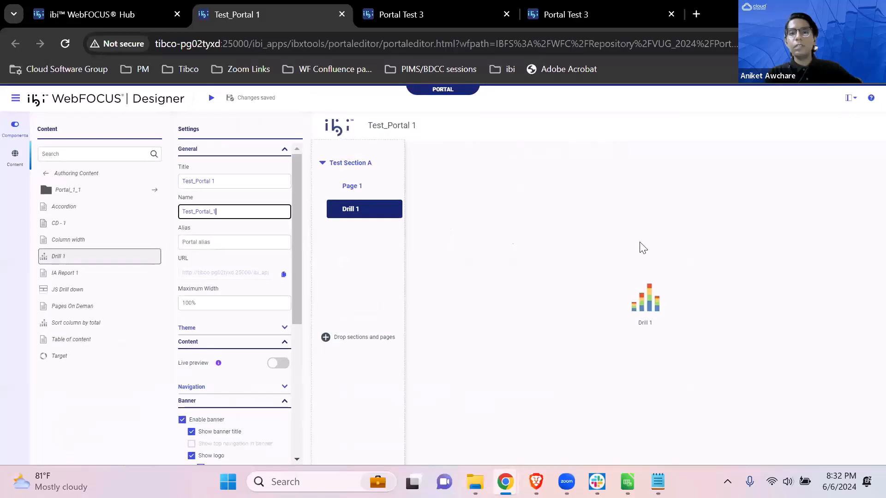
# Step: Switch to the Portal Test 3 editor and examine the pages and content inside Sections 1, 2 and 3
pyautogui.click(413, 7)
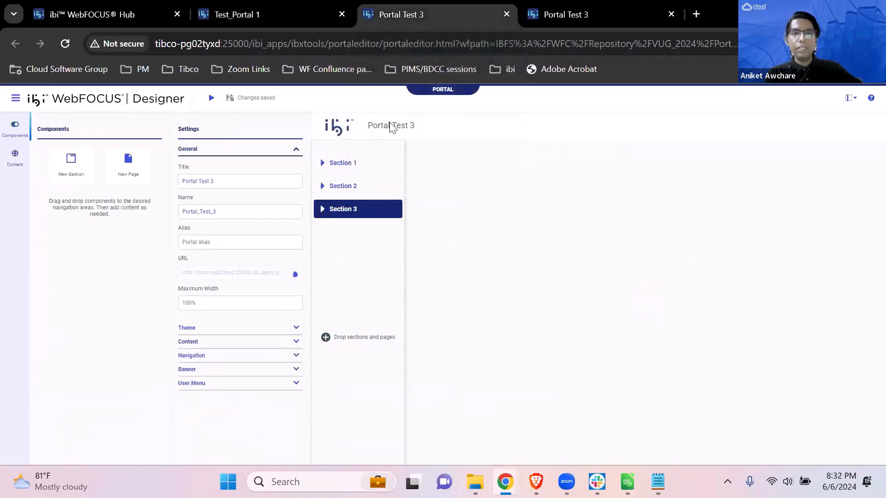
pyautogui.click(323, 165)
pyautogui.click(347, 187)
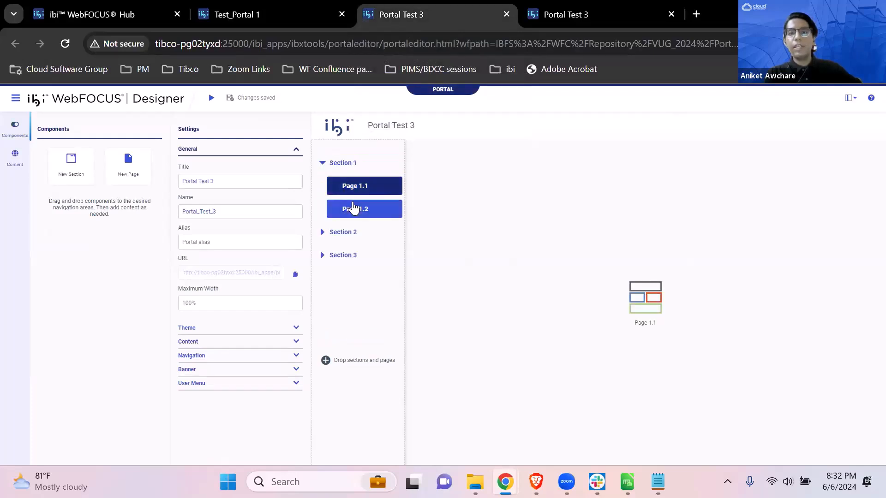
pyautogui.click(353, 207)
pyautogui.click(324, 232)
pyautogui.click(360, 257)
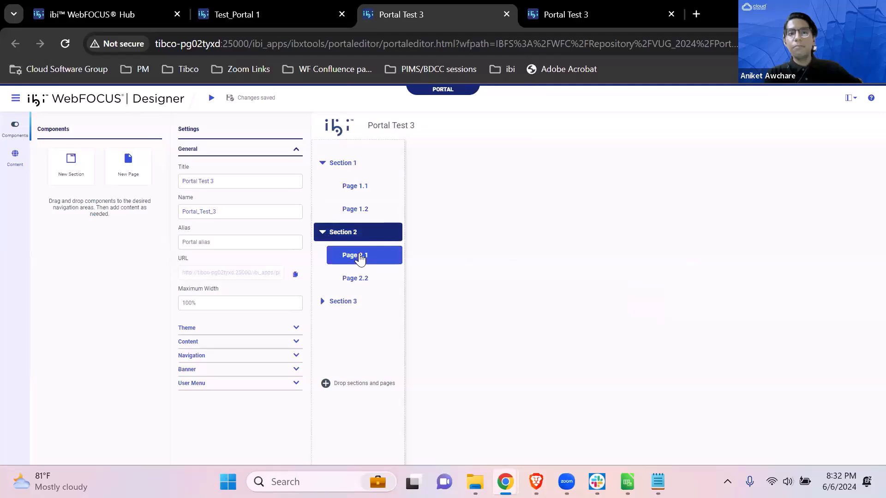
pyautogui.click(357, 280)
pyautogui.click(321, 304)
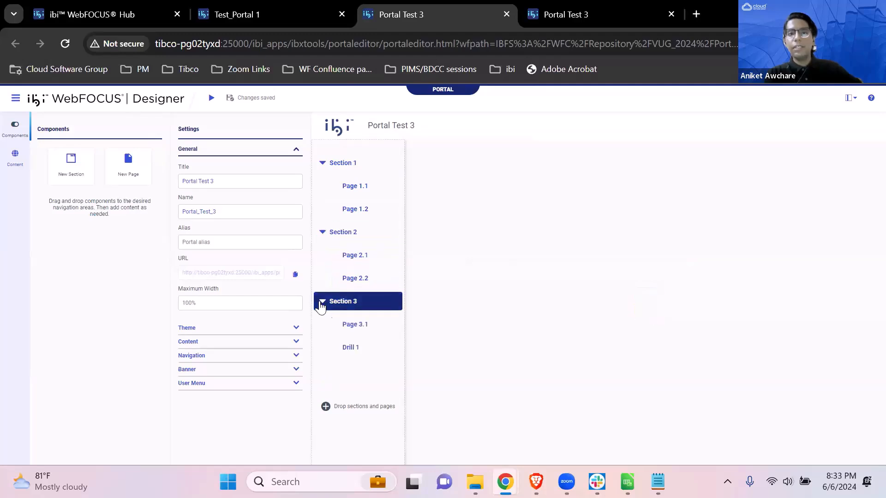
# Step: Open Page 1.1 of Portal Test 3 for editing, browse its content folders up to Workspaces, and close the page
pyautogui.click(372, 196)
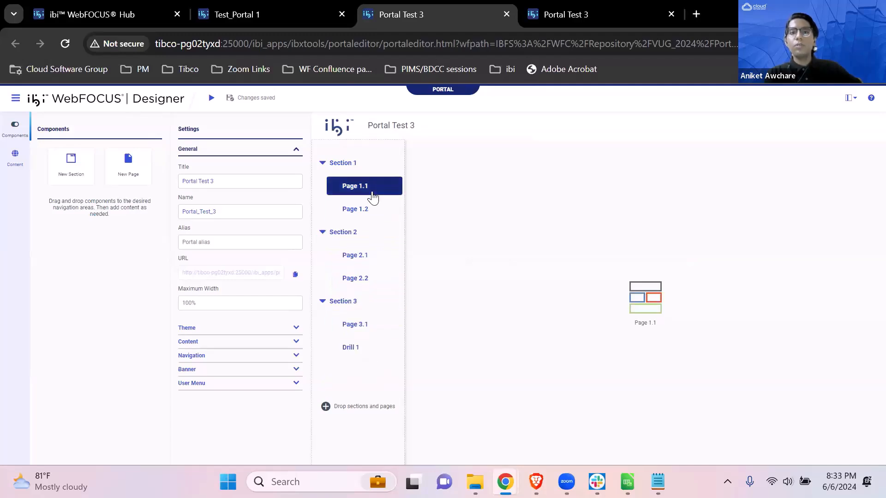
pyautogui.rightClick(372, 196)
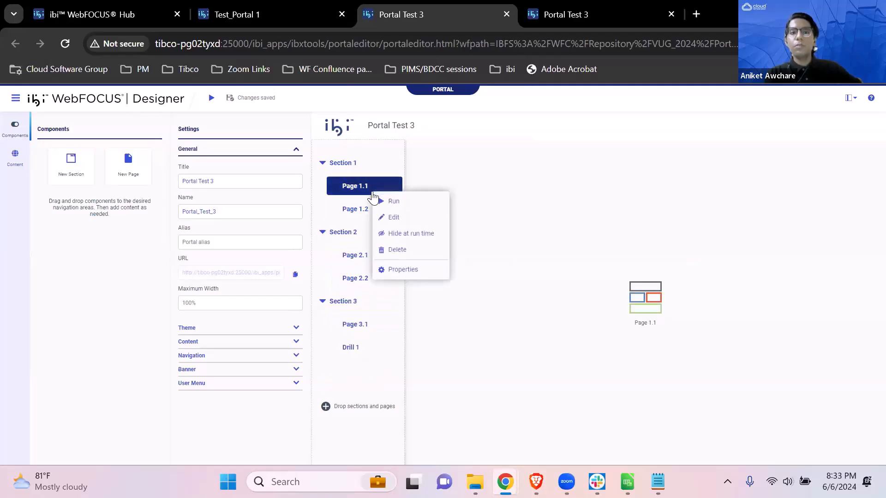
pyautogui.click(396, 216)
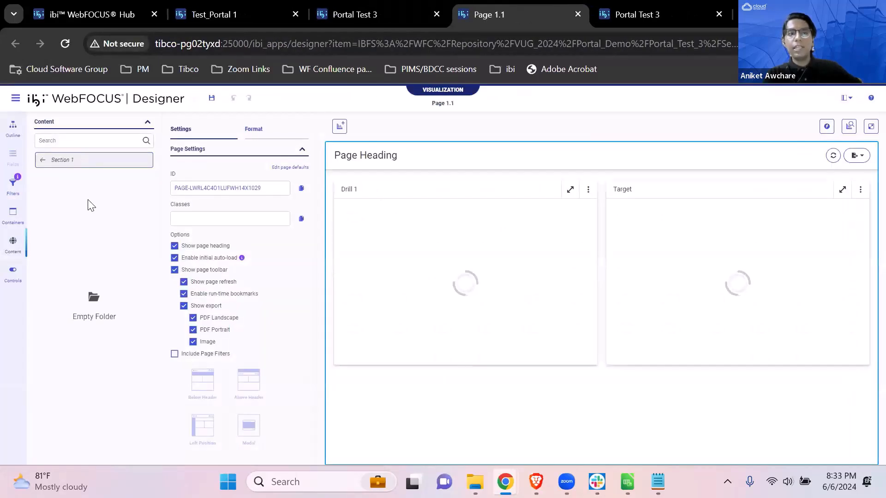
pyautogui.click(42, 167)
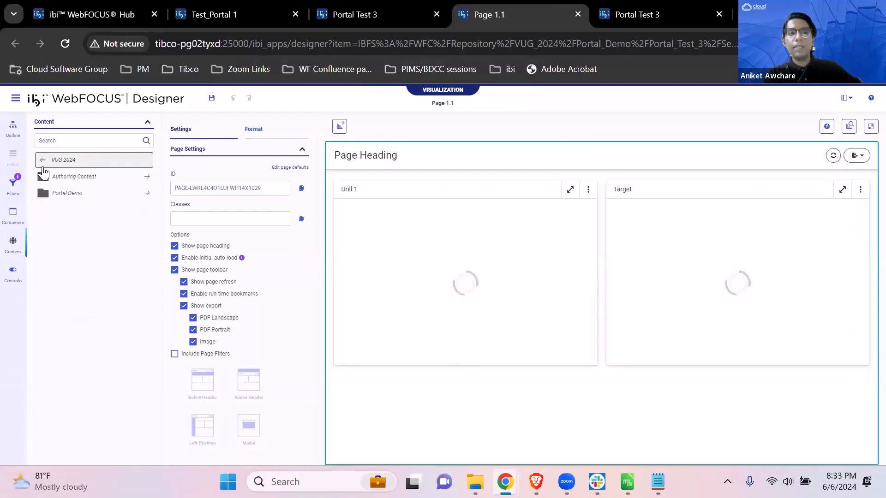
pyautogui.click(43, 160)
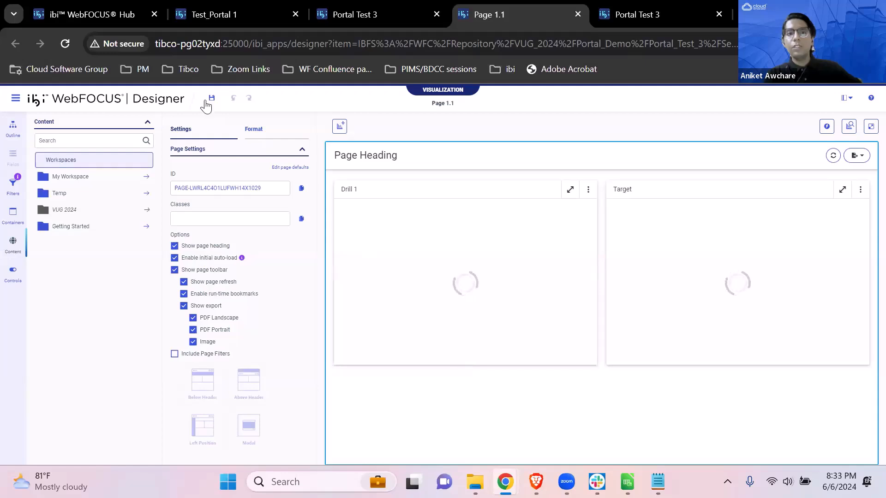
pyautogui.click(578, 14)
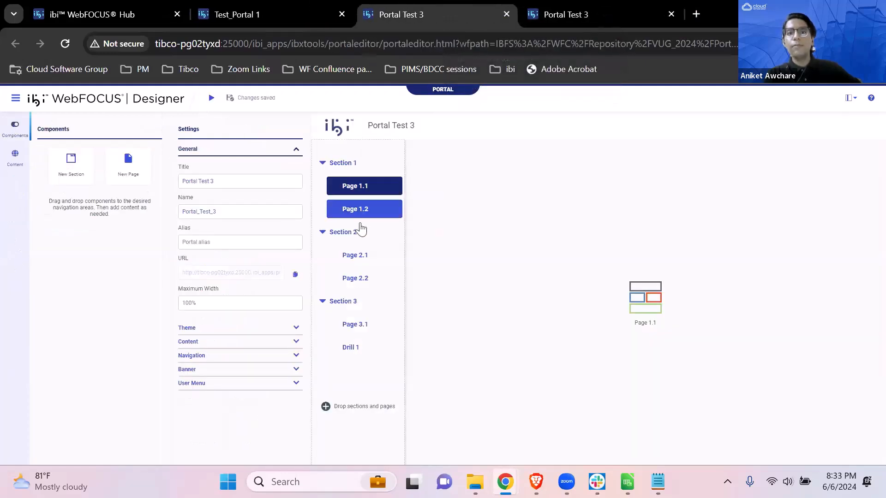
# Step: Switch to the running Portal Test 3 and view its sections, Page 2.2 and Page 1.1
pyautogui.click(604, 7)
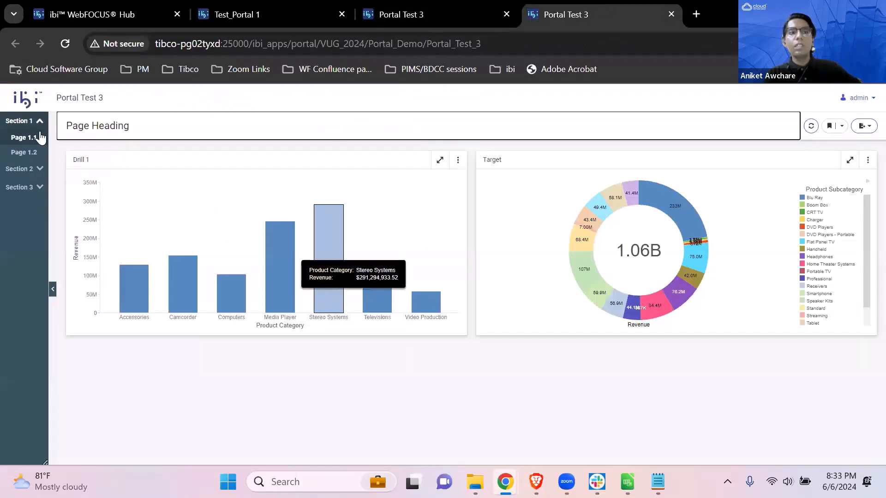
pyautogui.click(41, 173)
pyautogui.click(41, 188)
pyautogui.click(43, 158)
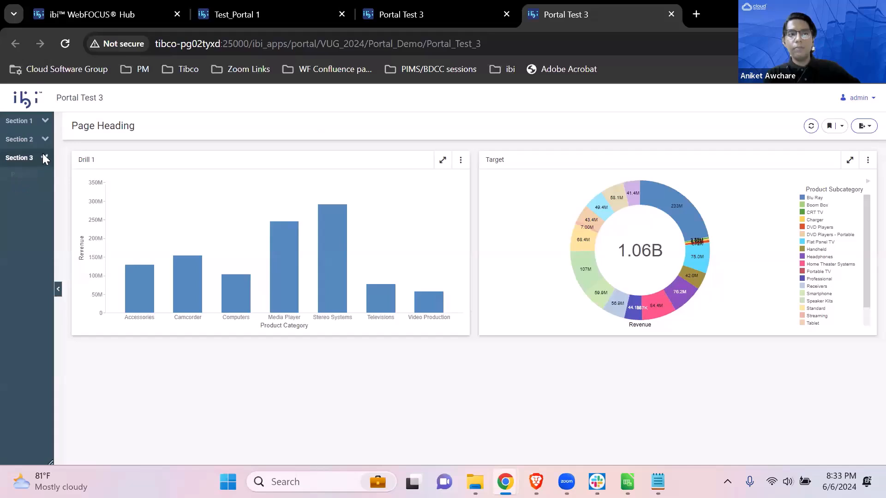
pyautogui.click(38, 140)
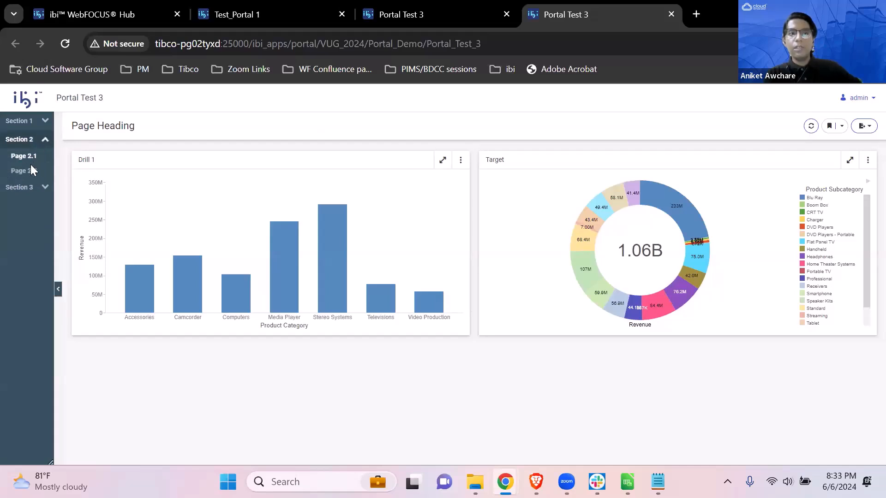
pyautogui.click(29, 167)
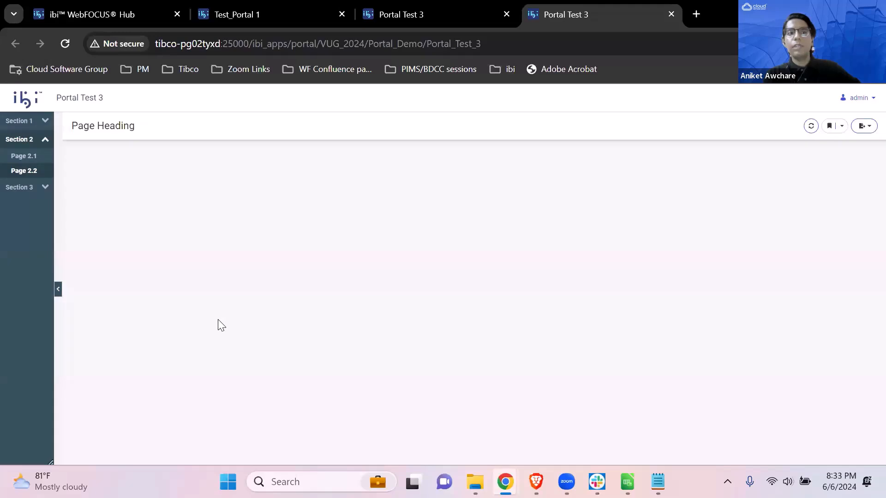
pyautogui.click(46, 121)
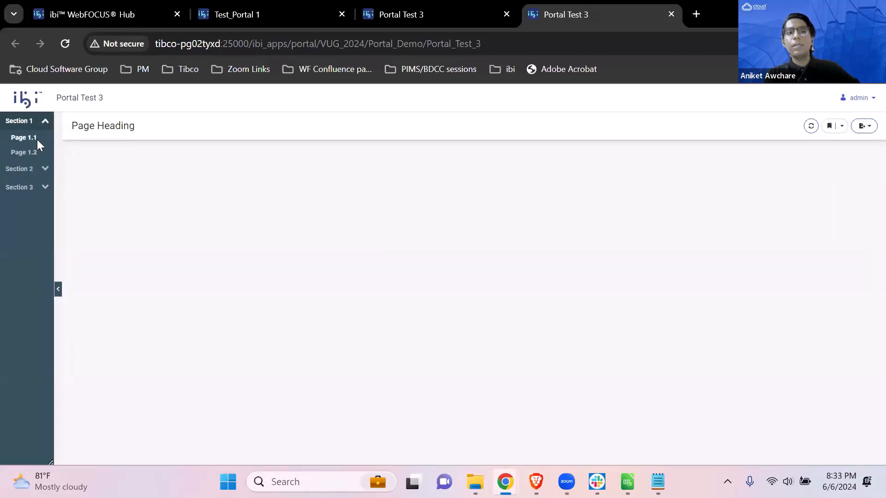
pyautogui.click(37, 139)
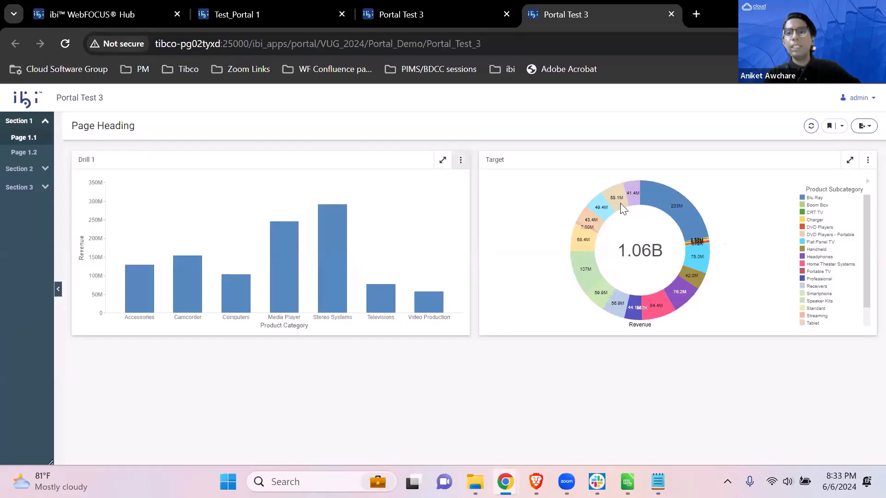
# Step: Examine the bookmark and export options of Page 1.1 and the portal's user menu with its Administration and Tools options
pyautogui.click(843, 127)
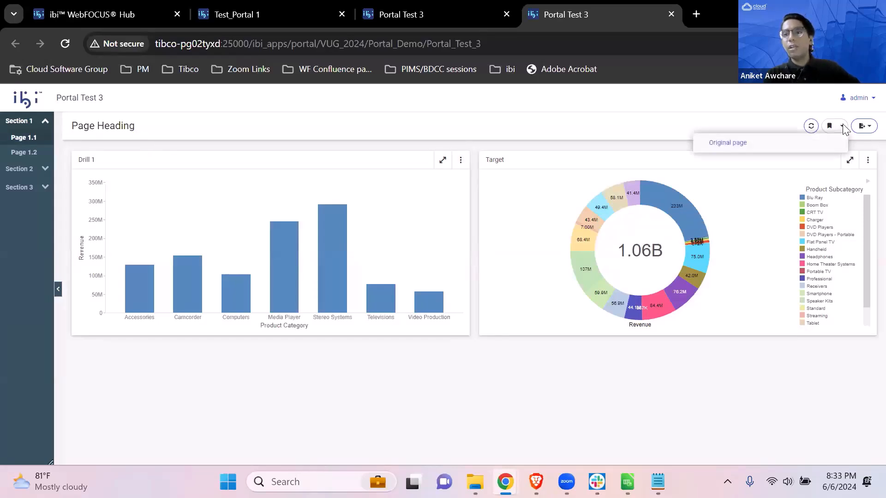
pyautogui.click(865, 128)
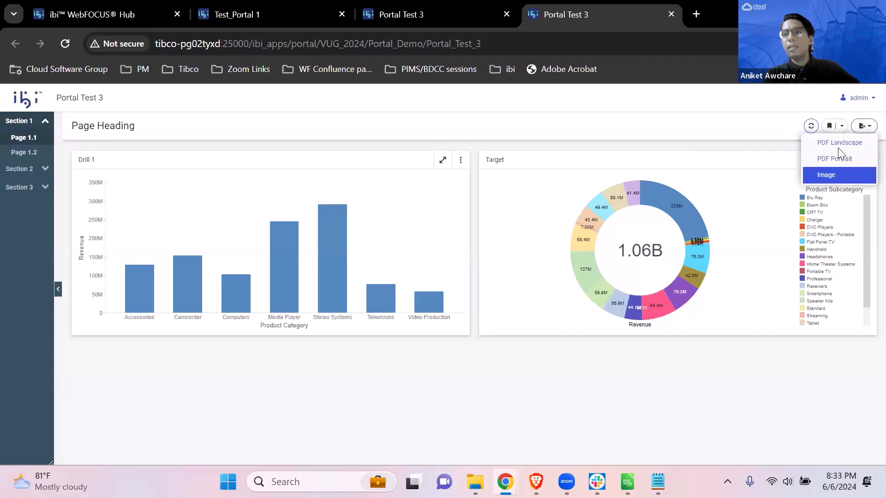
pyautogui.click(870, 103)
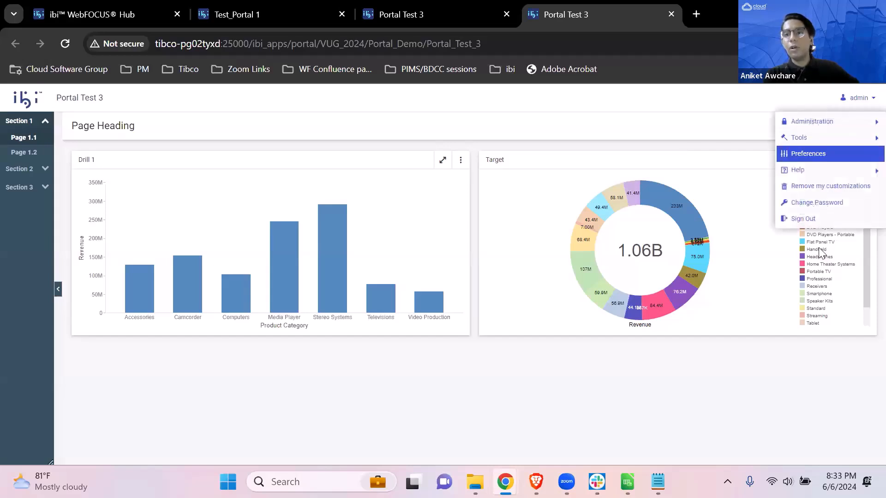
pyautogui.moveTo(829, 121)
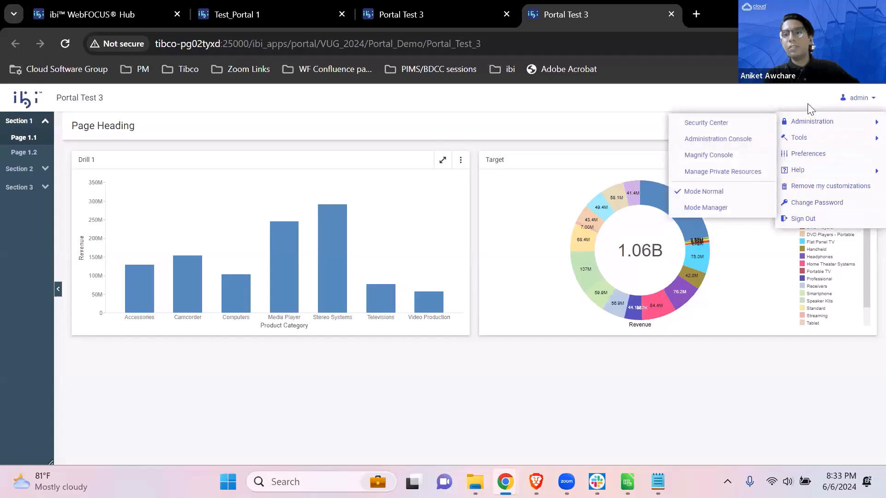
pyautogui.click(628, 115)
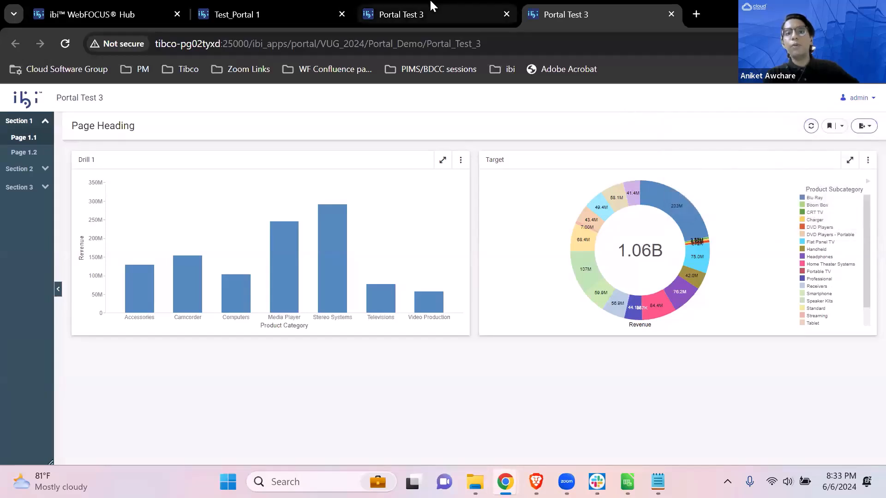
pyautogui.click(439, 7)
pyautogui.click(569, 6)
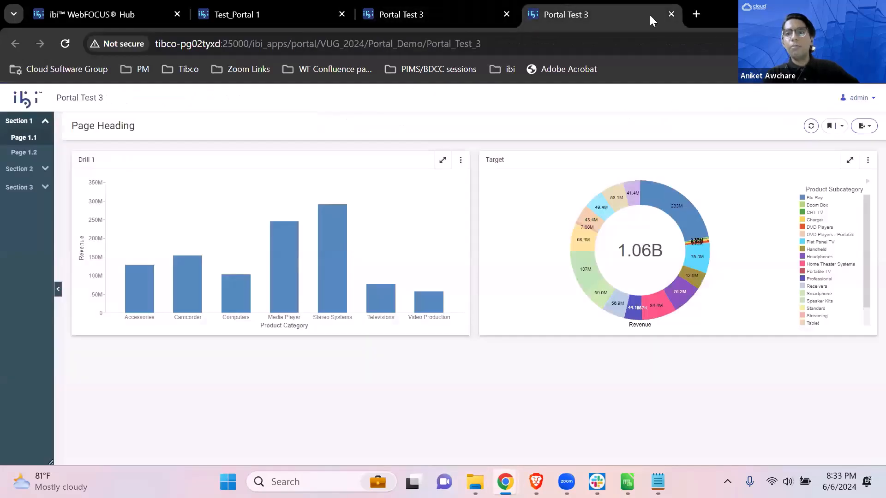
pyautogui.click(869, 112)
pyautogui.moveTo(797, 136)
pyautogui.click(701, 113)
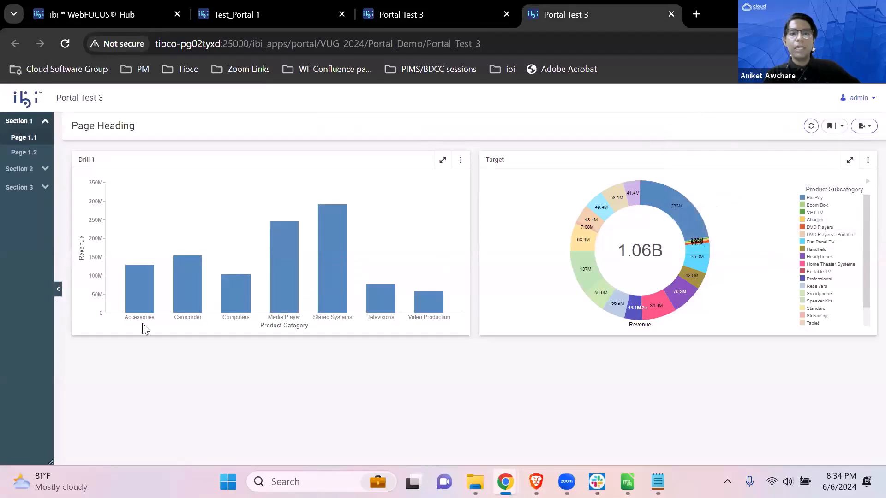
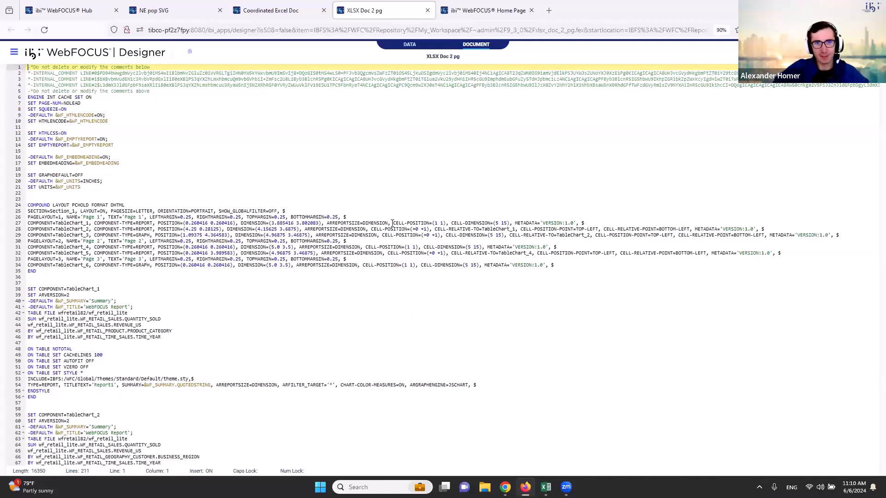
# Step: Compare the CELL-POSITION and CELL-DIMENSION attributes with POSITION and DIMENSION on TableChart_1's line in the XLSX Doc 2 pg code
pyautogui.moveTo(394, 223); pyautogui.dragTo(514, 223)
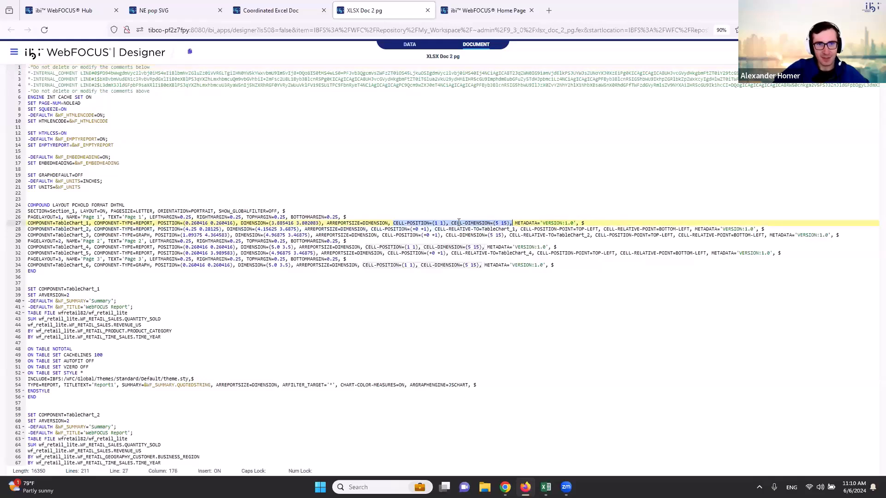
pyautogui.click(513, 224)
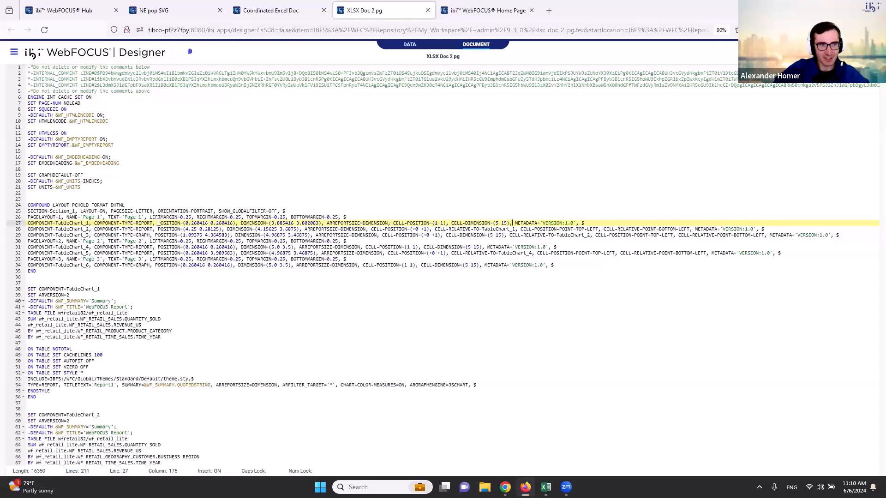
pyautogui.moveTo(159, 223); pyautogui.dragTo(321, 223)
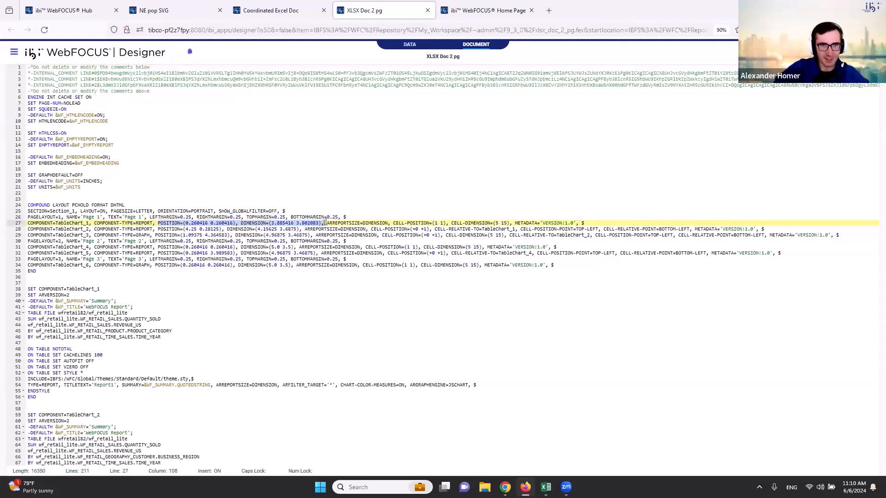
pyautogui.moveTo(393, 223); pyautogui.dragTo(516, 224)
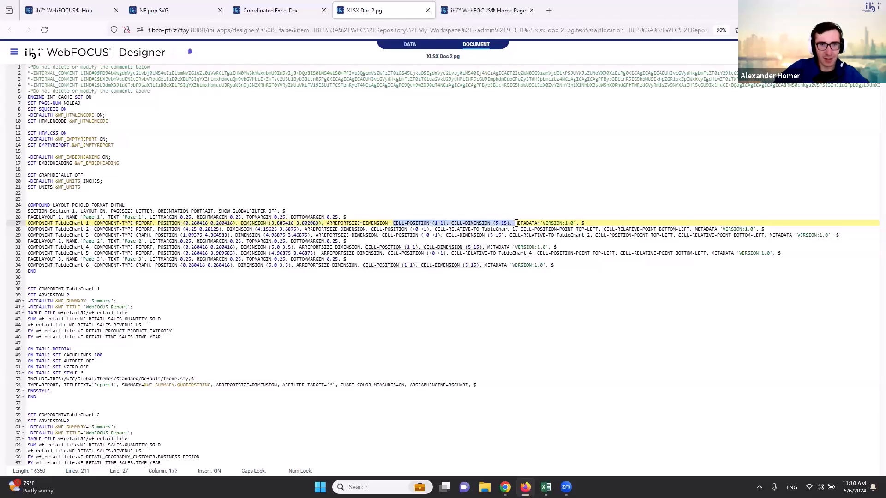
pyautogui.click(511, 222)
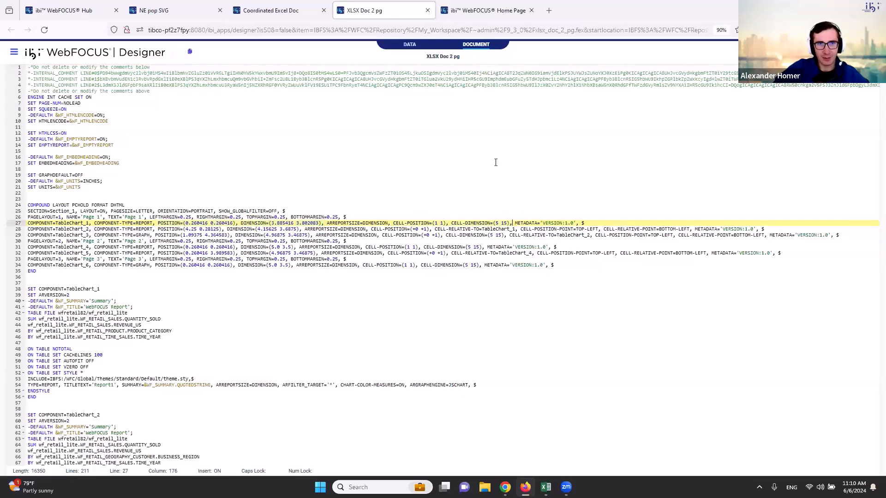
# Step: Switch to the XLSX Doc 3 pg custom code and examine the CELL-POSITION and CELL-DIMENSION attributes on TableChart_1's line
pyautogui.click(483, 10)
pyautogui.click(271, 226)
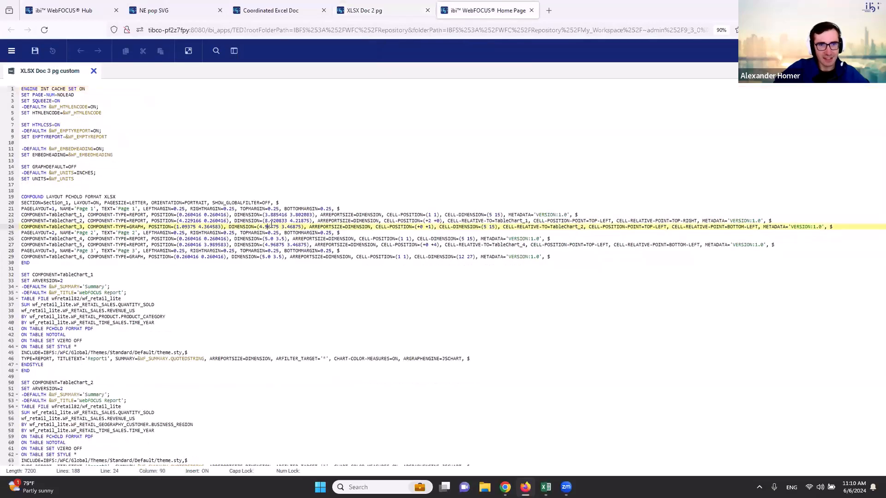
pyautogui.click(472, 215)
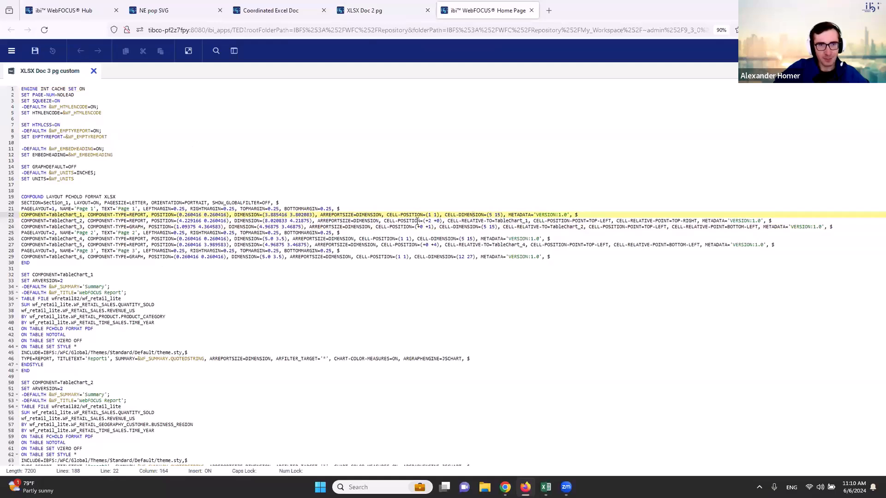
pyautogui.moveTo(386, 214); pyautogui.dragTo(442, 215)
pyautogui.click(442, 214)
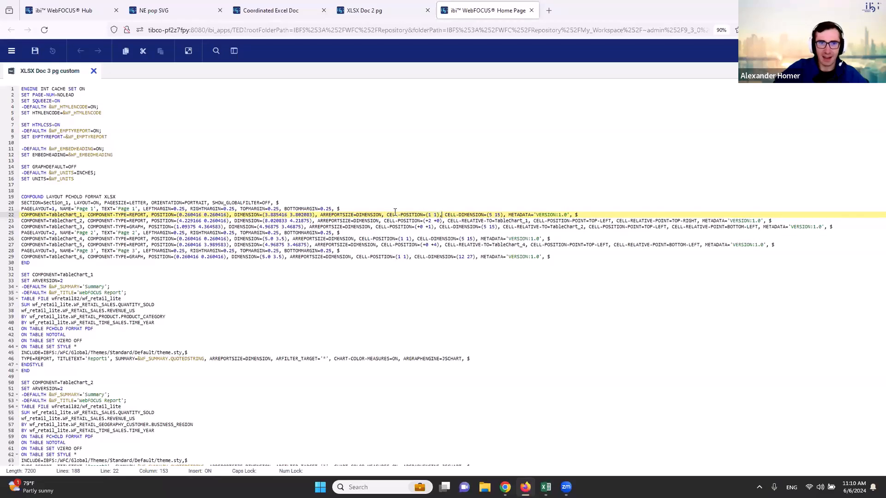
pyautogui.keyDown('shift'); pyautogui.click(439, 212); pyautogui.keyUp('shift')
# Step: Review TableChart_2's CELL-POSITION offset and its CELL-POSITION-POINT and CELL-RELATIVE-POINT attributes
pyautogui.click(384, 221)
pyautogui.click(384, 221)
pyautogui.keyDown('shift'); pyautogui.click(442, 221); pyautogui.keyUp('shift')
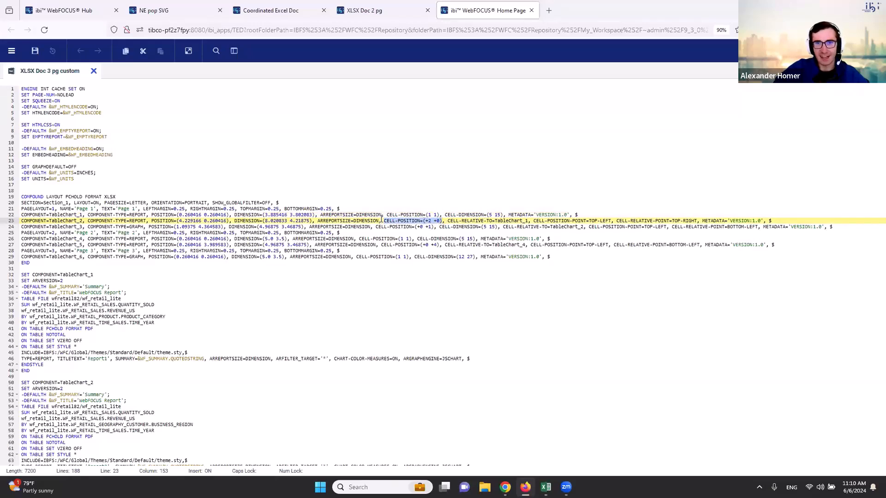
pyautogui.moveTo(532, 220); pyautogui.dragTo(698, 218)
pyautogui.click(617, 220)
pyautogui.press('Right')
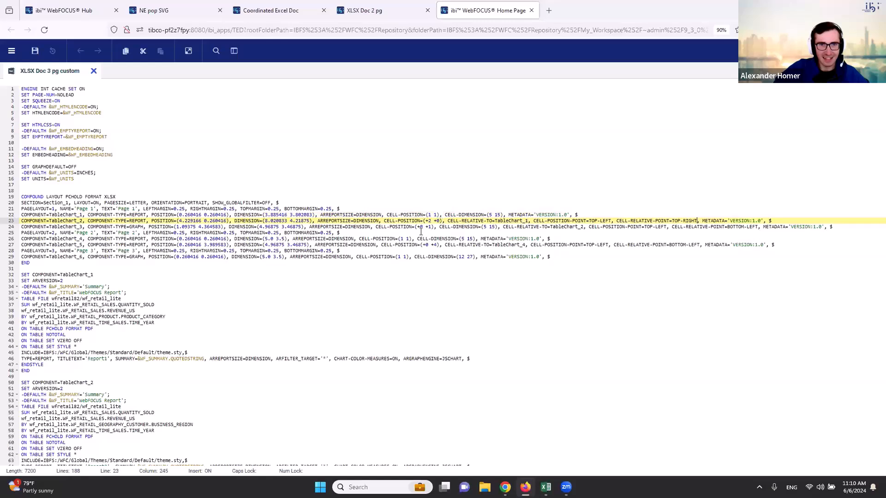
# Step: Review TableChart_3's CELL-POSITION offset and the CELL-RELATIVE-TO attribute that references TableChart_2
pyautogui.moveTo(375, 227); pyautogui.dragTo(432, 228)
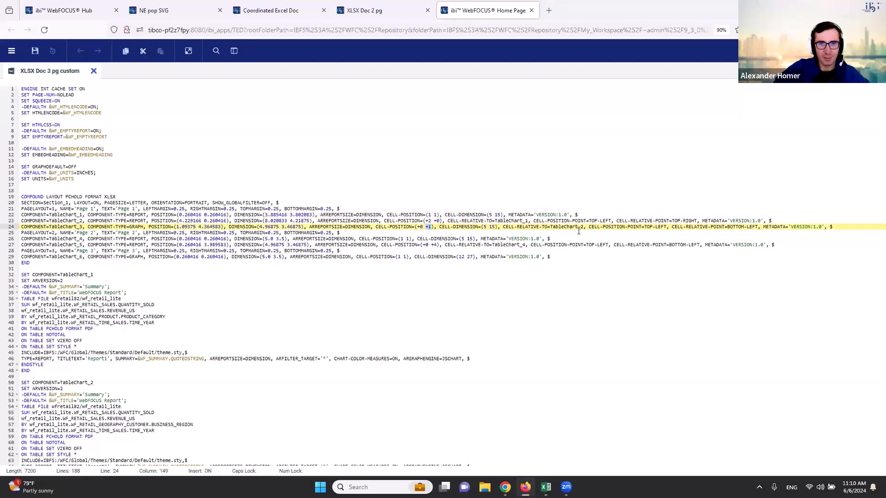
pyautogui.moveTo(565, 227); pyautogui.dragTo(583, 226)
pyautogui.click(584, 227)
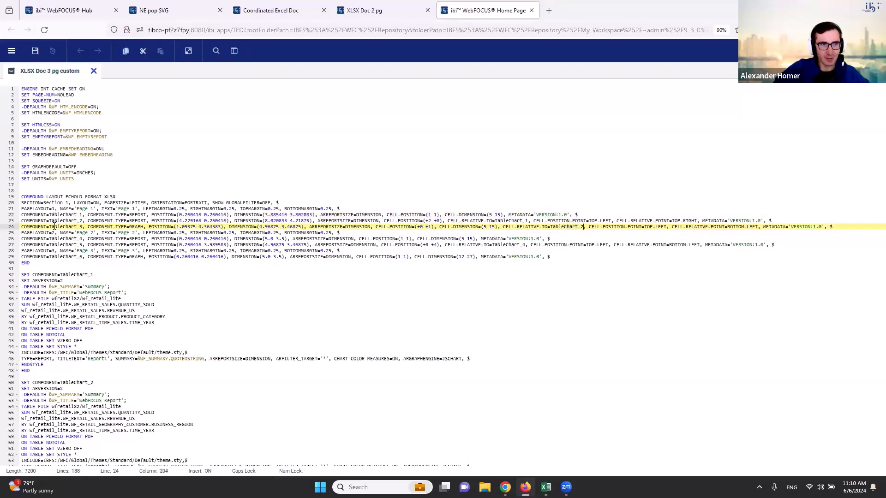
pyautogui.doubleClick(79, 221)
pyautogui.click(141, 227)
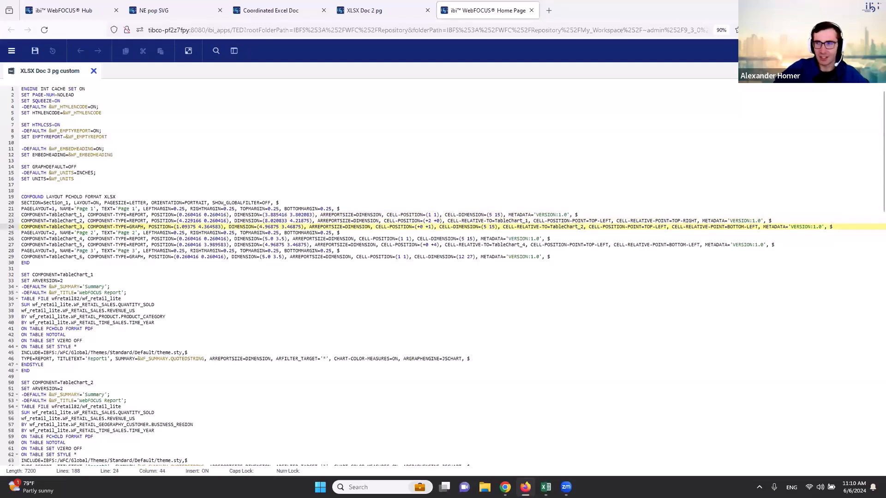
# Step: Switch to the dt4vo.xlsx workbook in Excel, maximize its window, and inspect the donut chart on Page 1
pyautogui.hotkey('alt', 'Tab')
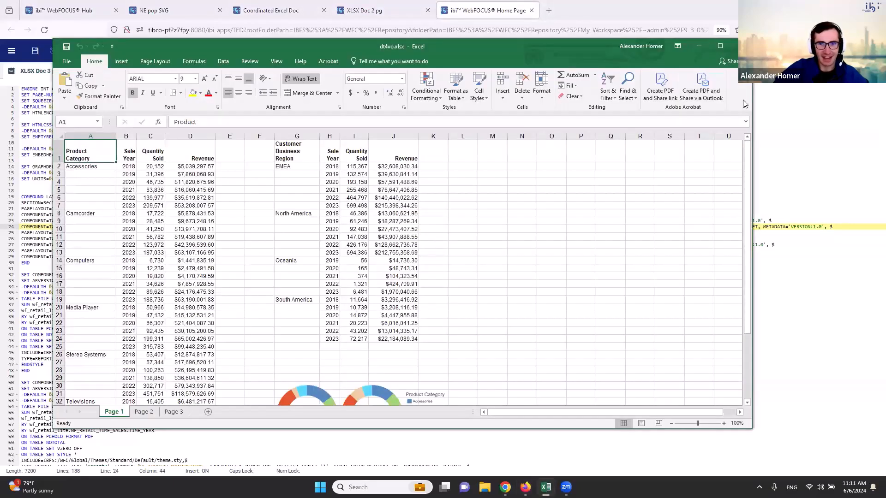
pyautogui.click(720, 46)
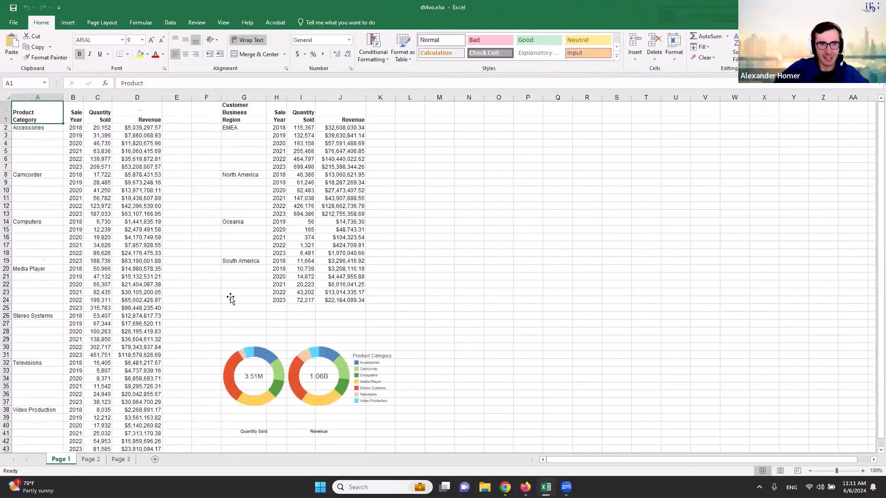
pyautogui.scroll(-2, 230, 296)
pyautogui.click(266, 312)
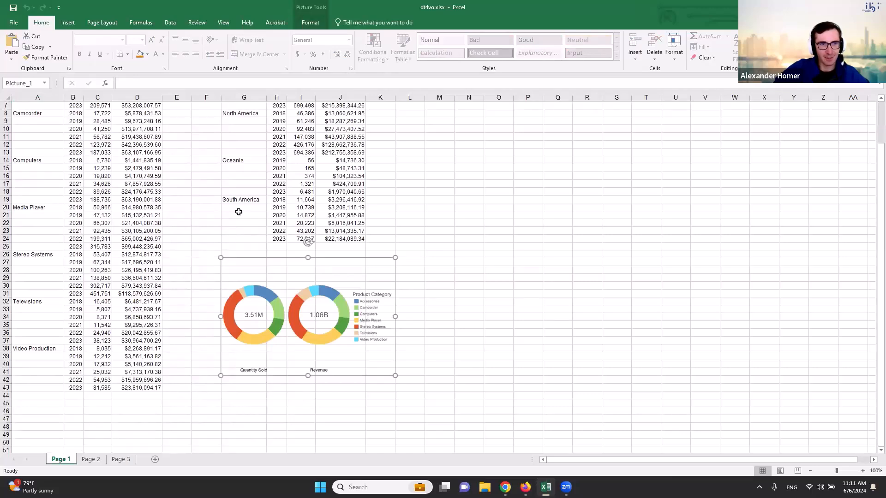
# Step: Examine the gap in columns E and F between the two Page 1 tables and the chart's placement below the second table
pyautogui.scroll(2, 170, 139)
pyautogui.click(182, 113)
pyautogui.click(206, 109)
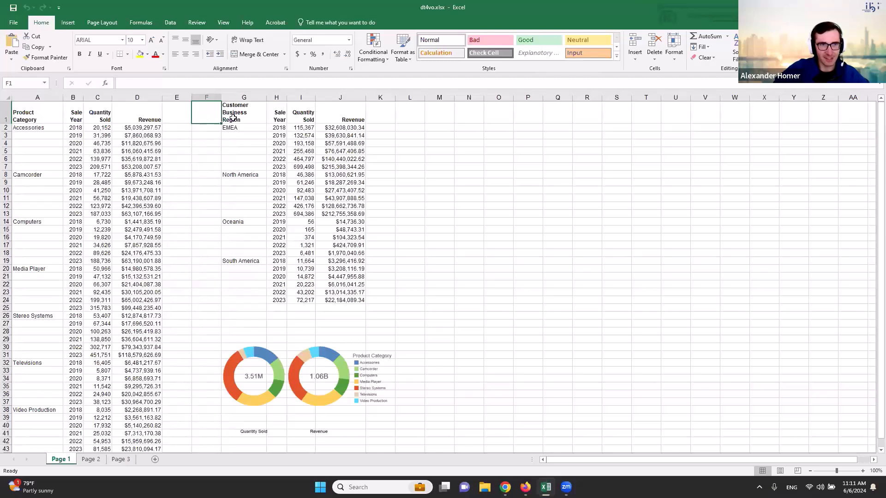
pyautogui.moveTo(177, 110); pyautogui.dragTo(205, 190)
pyautogui.click(204, 190)
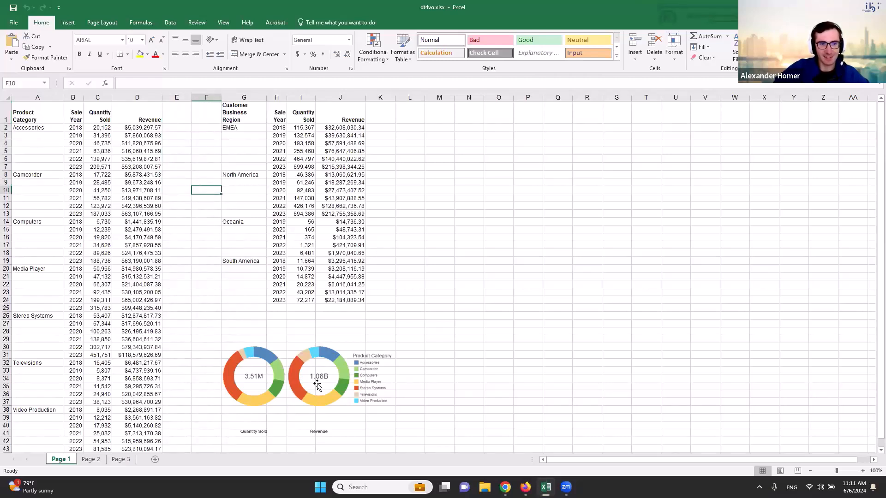
pyautogui.scroll(-3, 300, 308)
pyautogui.scroll(3, 198, 313)
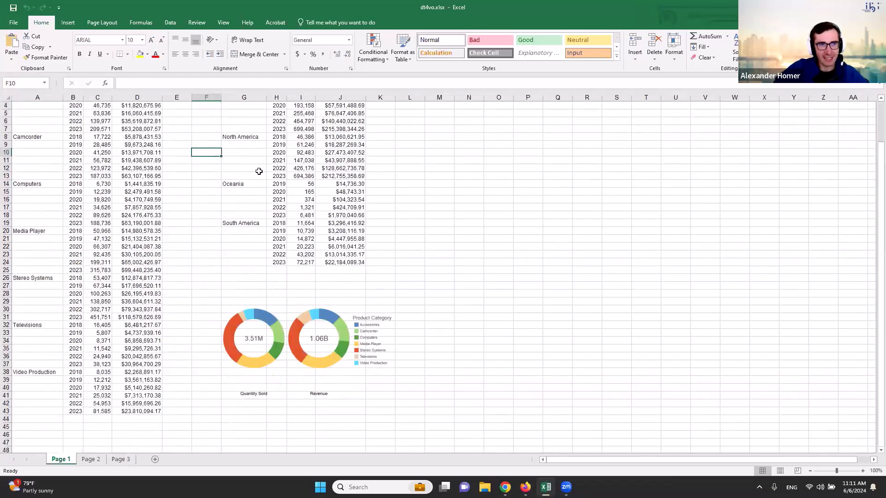
pyautogui.scroll(-3, 190, 225)
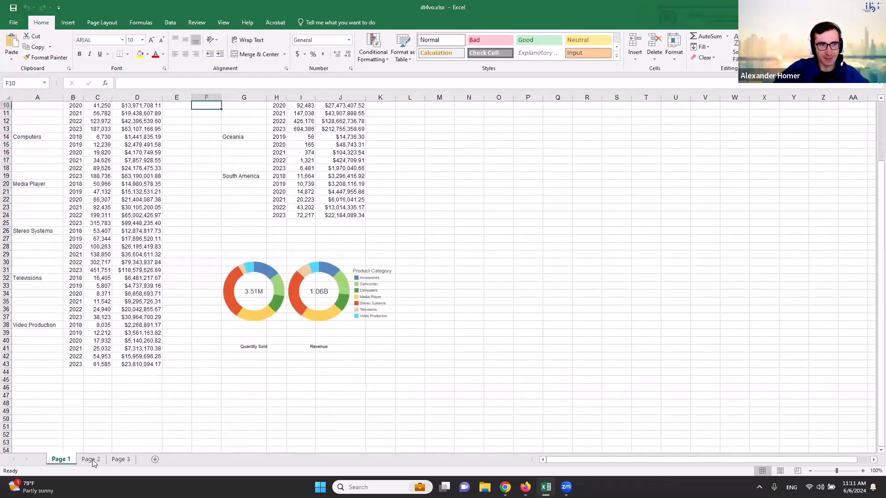
# Step: View the Page 2 tables and inspect the size of the line chart on Page 3
pyautogui.hotkey('ctrl', 'pagedown')
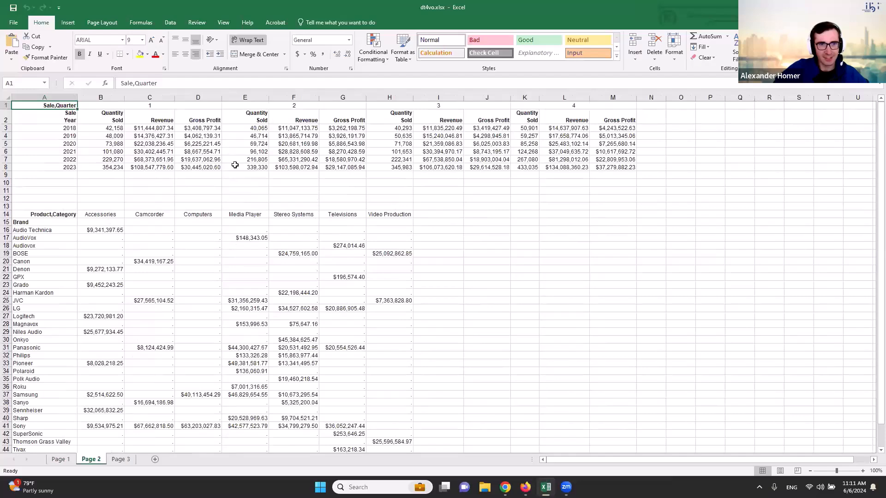
pyautogui.scroll(-4, 234, 164)
pyautogui.scroll(4, 235, 165)
pyautogui.hotkey('ctrl', 'pagedown')
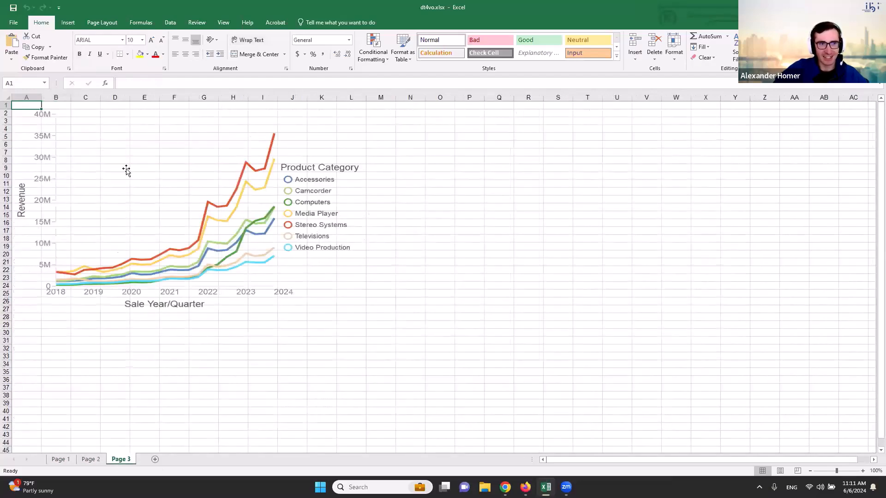
pyautogui.click(218, 180)
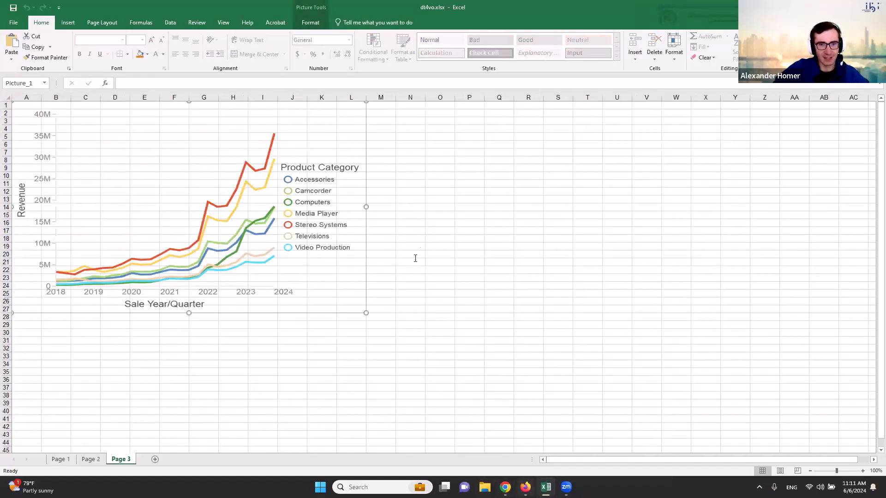
# Step: Return to the XLSX Doc 3 pg custom code in the browser and examine TableChart_6's CELL-DIMENSION attribute
pyautogui.hotkey('alt', 'Tab')
pyautogui.scroll(-4, 393, 268)
pyautogui.scroll(3, 504, 212)
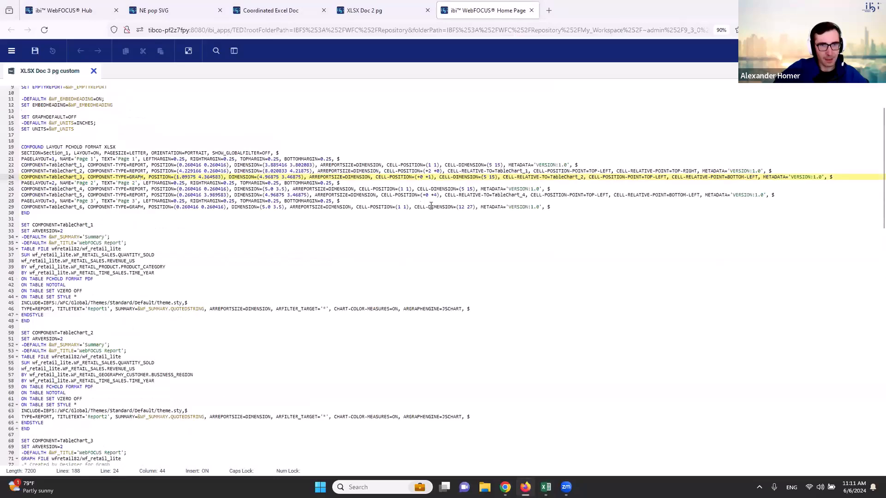
pyautogui.moveTo(415, 206); pyautogui.dragTo(476, 207)
pyautogui.click(477, 207)
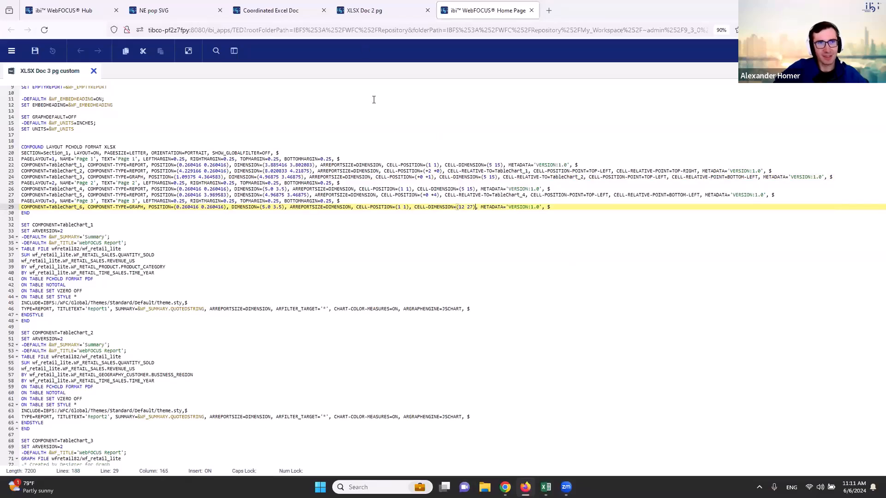
pyautogui.scroll(2, 416, 252)
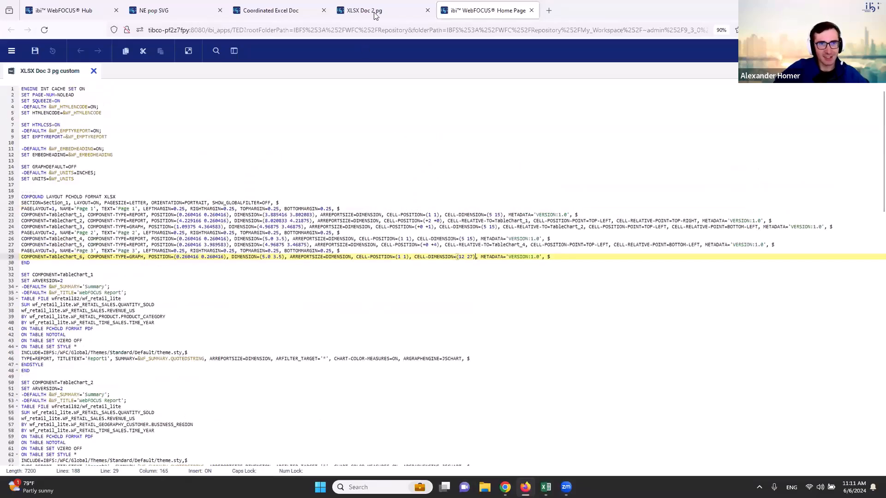
# Step: Return to the XLSX Doc 2 pg document and choose XLSX as its output format
pyautogui.click(376, 11)
pyautogui.click(475, 11)
pyautogui.click(376, 10)
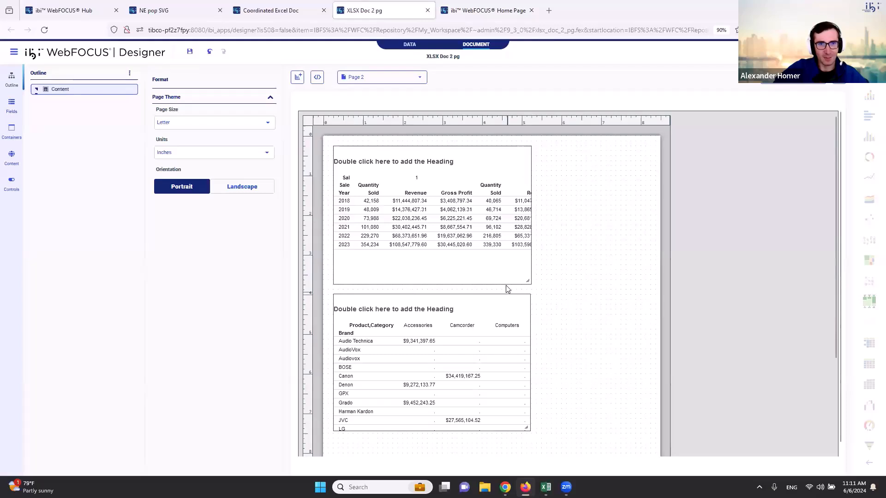
pyautogui.click(810, 77)
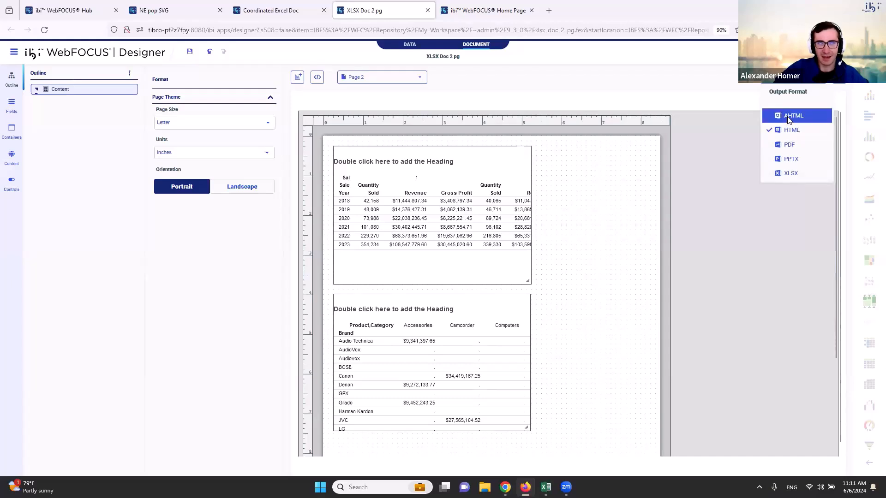
pyautogui.click(792, 174)
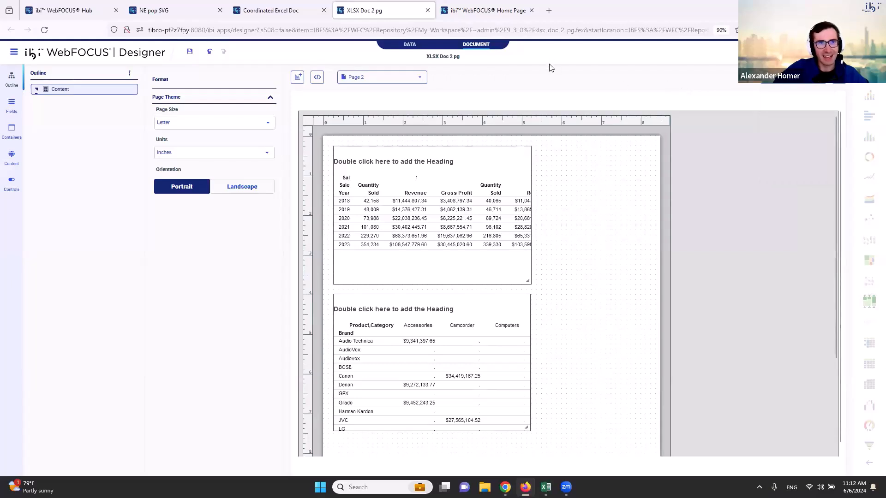
# Step: Switch to Coordinated Excel Doc, review its Page 1 sales report, and check the document's list of pages
pyautogui.click(297, 12)
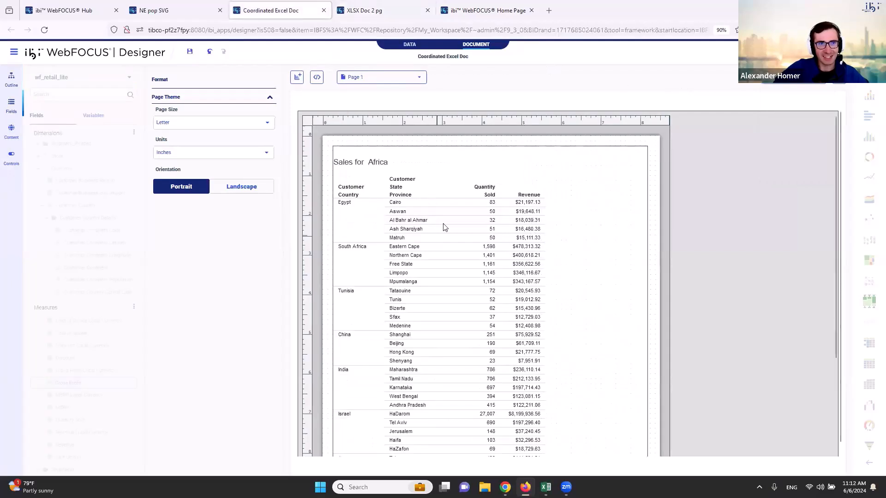
pyautogui.scroll(-3, 445, 228)
pyautogui.scroll(3, 445, 228)
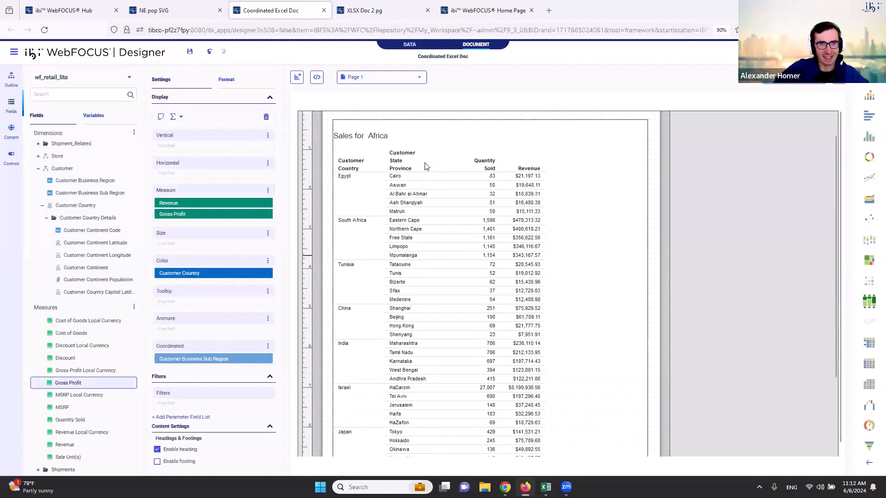
pyautogui.click(406, 78)
pyautogui.keyDown('ctrl'); pyautogui.click(368, 132); pyautogui.keyUp('ctrl')
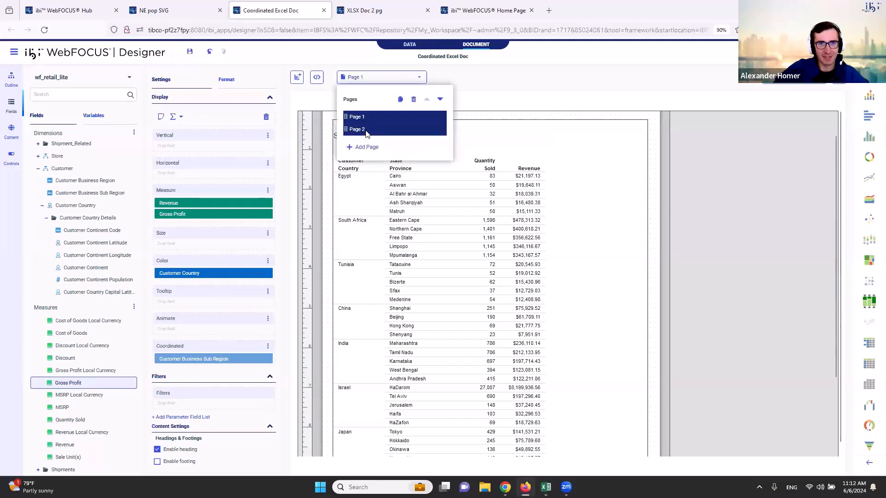
pyautogui.click(700, 203)
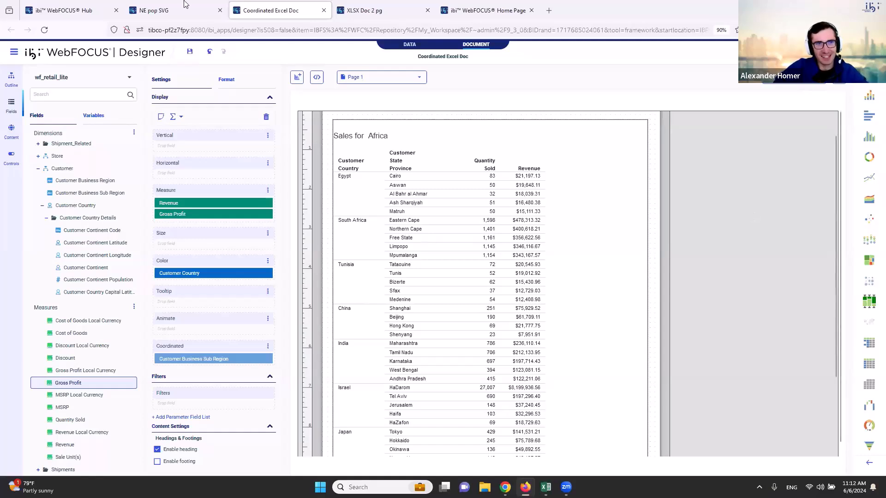
# Step: Switch to the NE pop SVG map and display the format settings of Data Layer 1
pyautogui.click(156, 12)
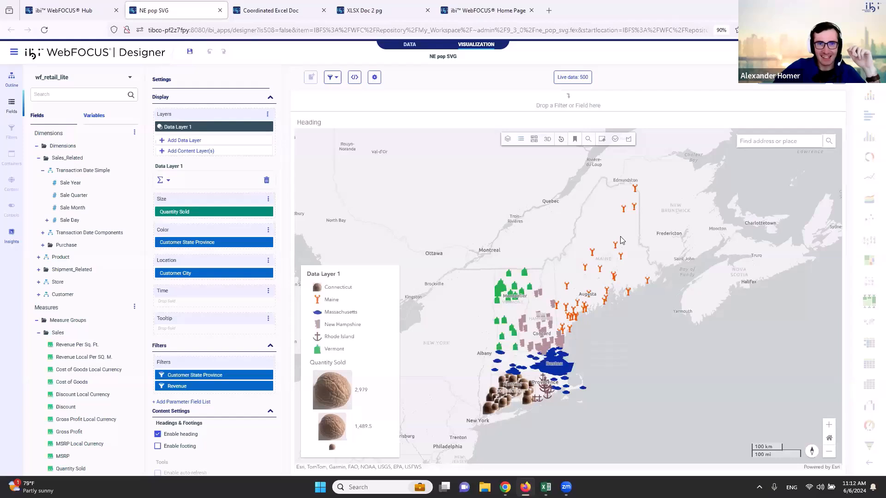
pyautogui.click(375, 77)
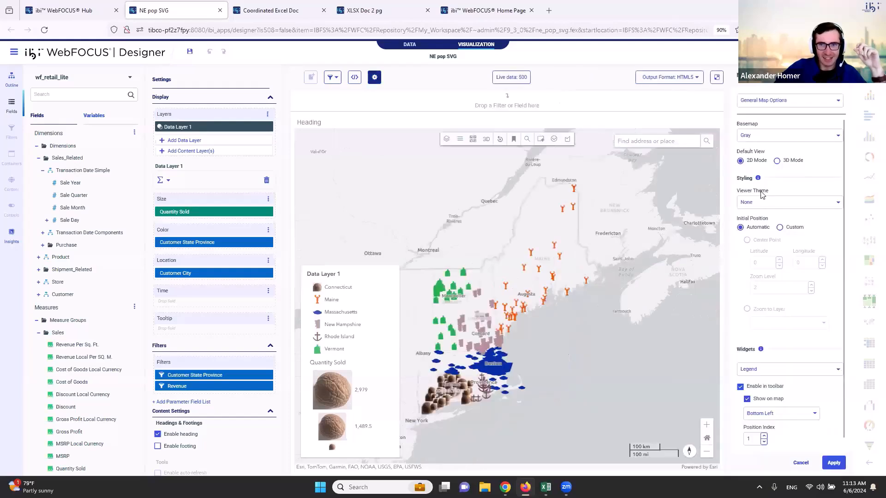
pyautogui.click(826, 104)
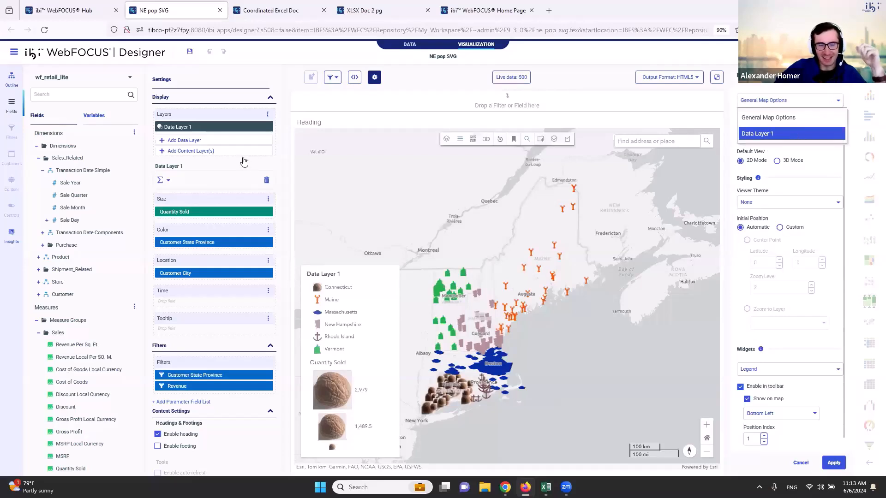
pyautogui.click(215, 127)
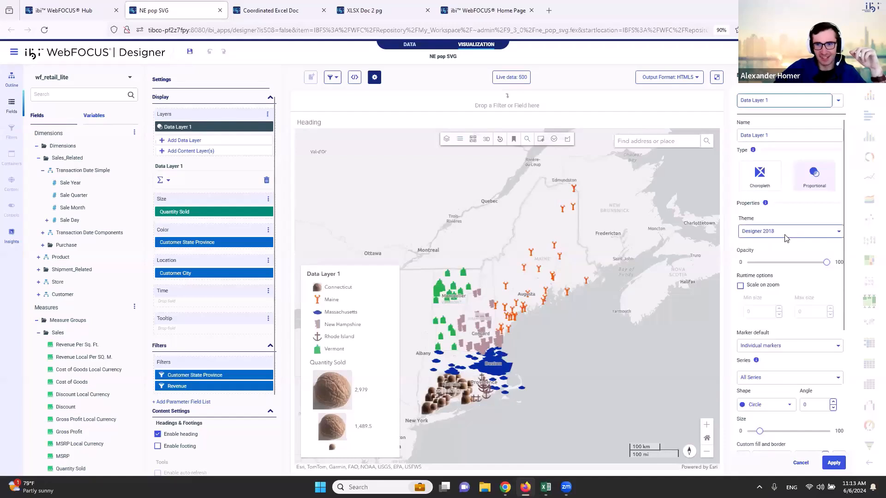
# Step: Select Series 0 - Connecticut in the layer's marker settings and inspect its custom shape file path
pyautogui.scroll(-2, 791, 240)
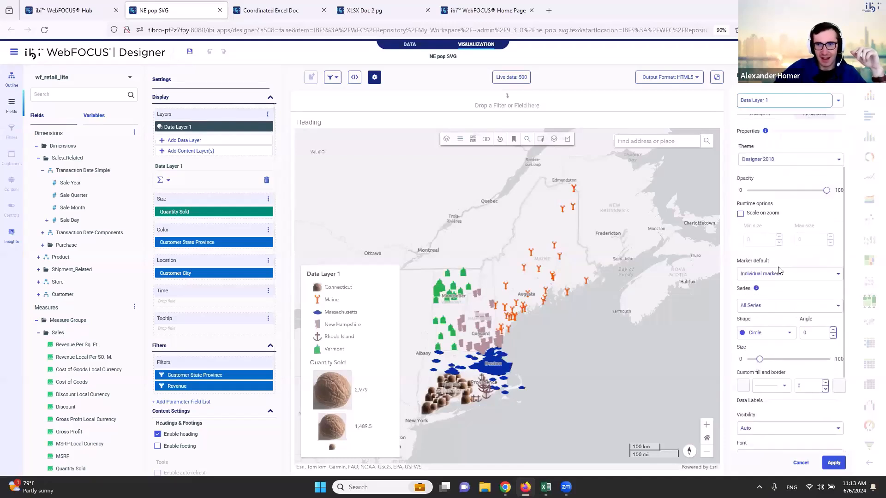
pyautogui.scroll(-2, 779, 270)
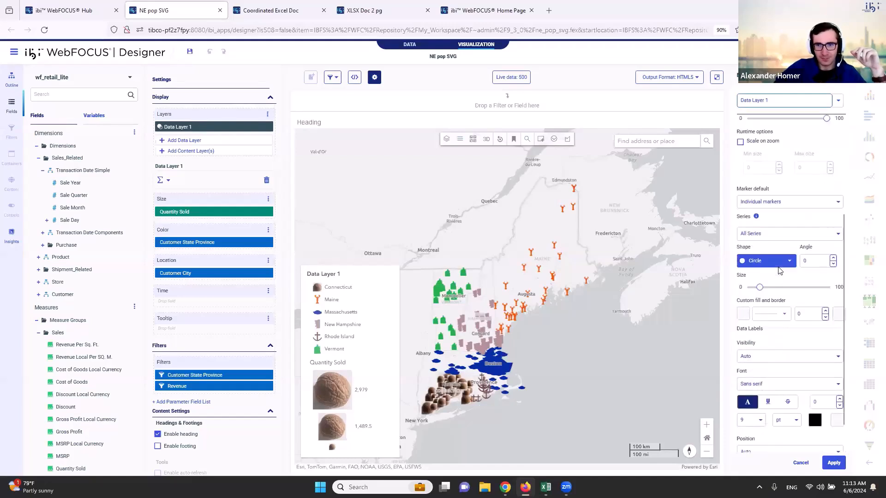
pyautogui.click(772, 236)
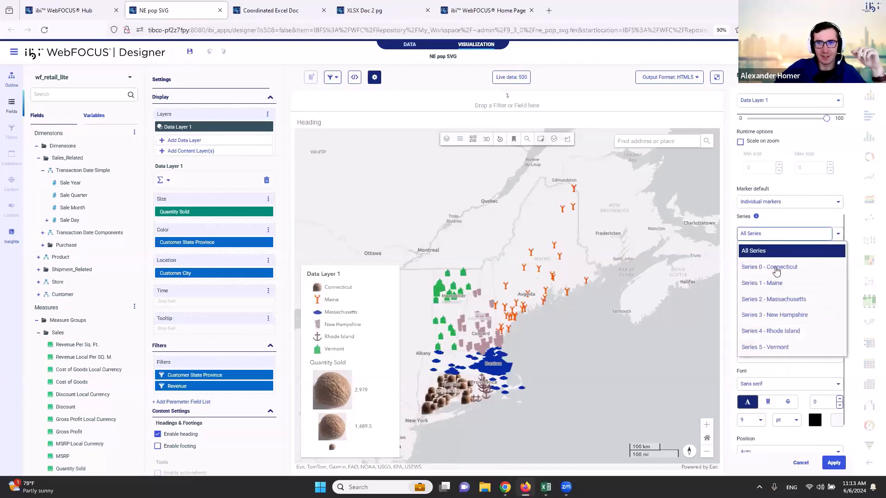
pyautogui.press('Return')
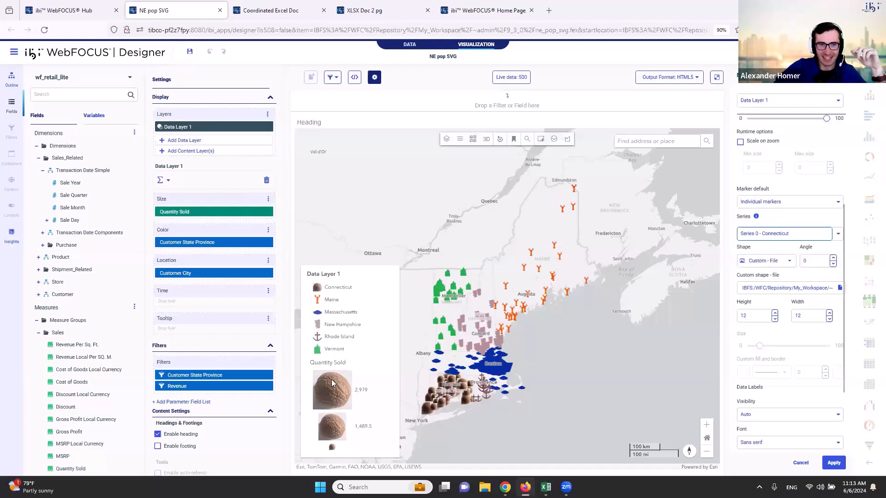
pyautogui.click(750, 288)
pyautogui.moveTo(750, 288); pyautogui.dragTo(876, 287)
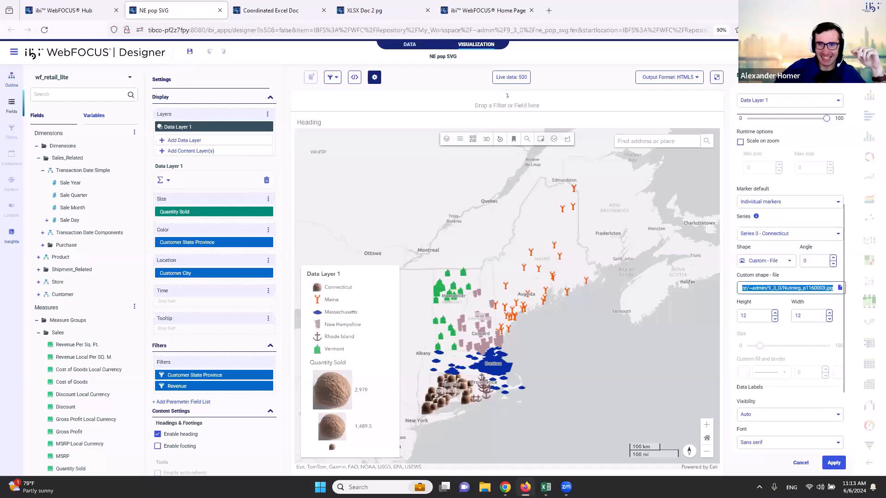
pyautogui.click(796, 289)
pyautogui.moveTo(800, 289); pyautogui.dragTo(705, 288)
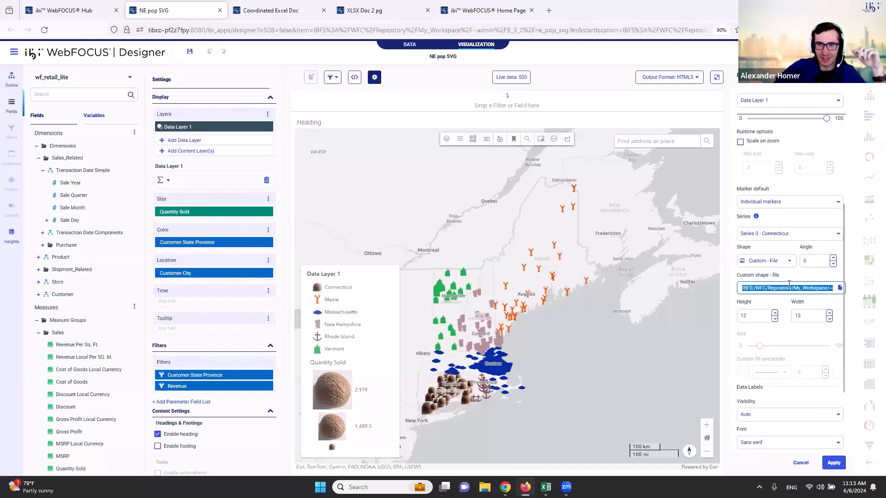
pyautogui.click(775, 287)
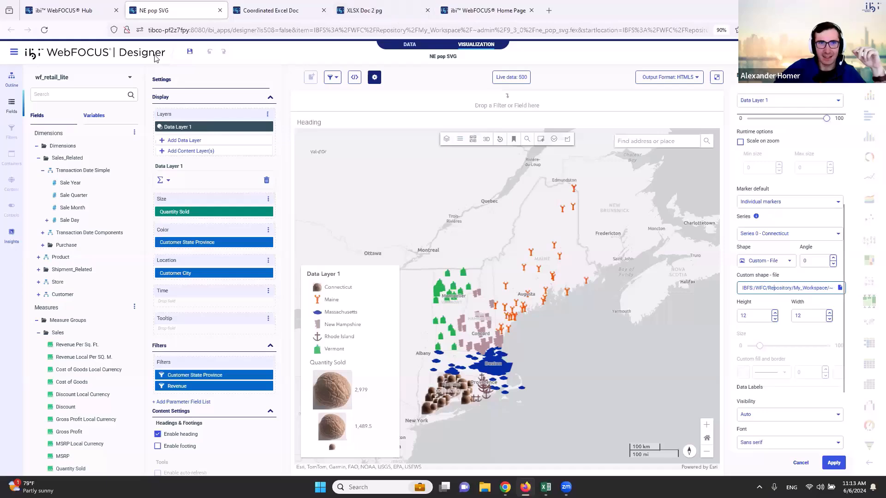
# Step: Go to the 9.3.0 workspace folder in WebFOCUS Hub and view the properties of the Nutmeg_p1160003 image
pyautogui.click(80, 9)
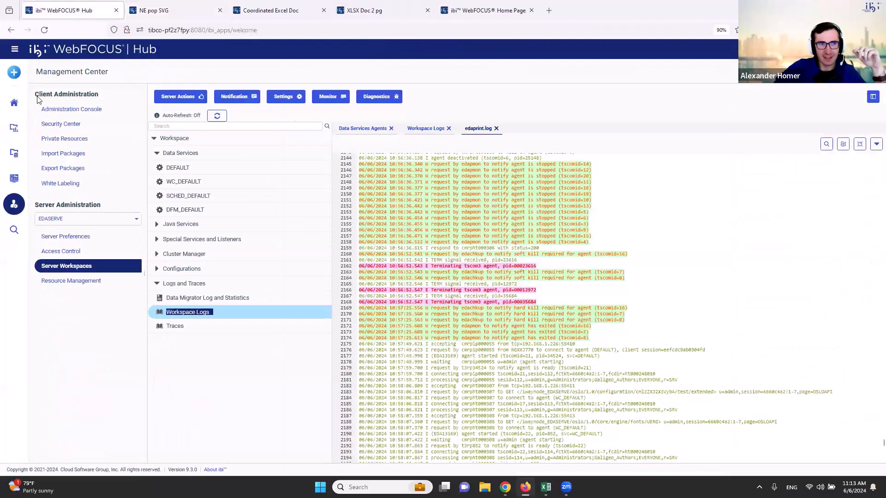
pyautogui.click(14, 128)
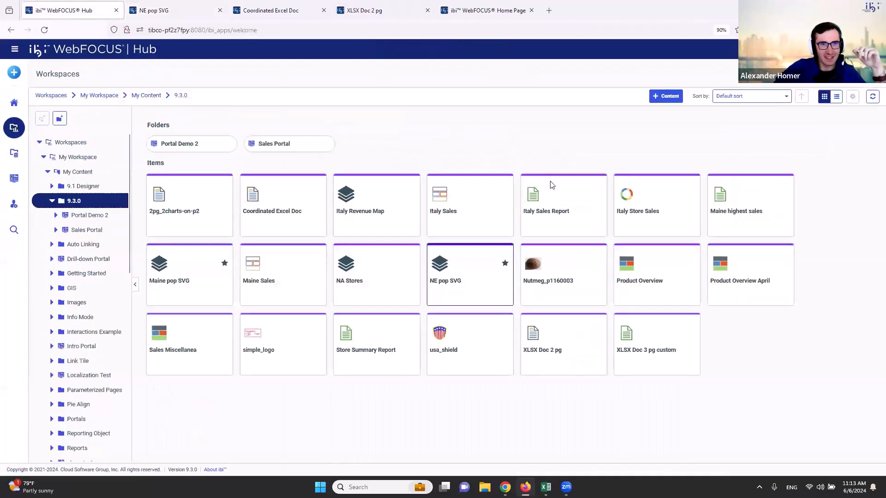
pyautogui.rightClick(538, 273)
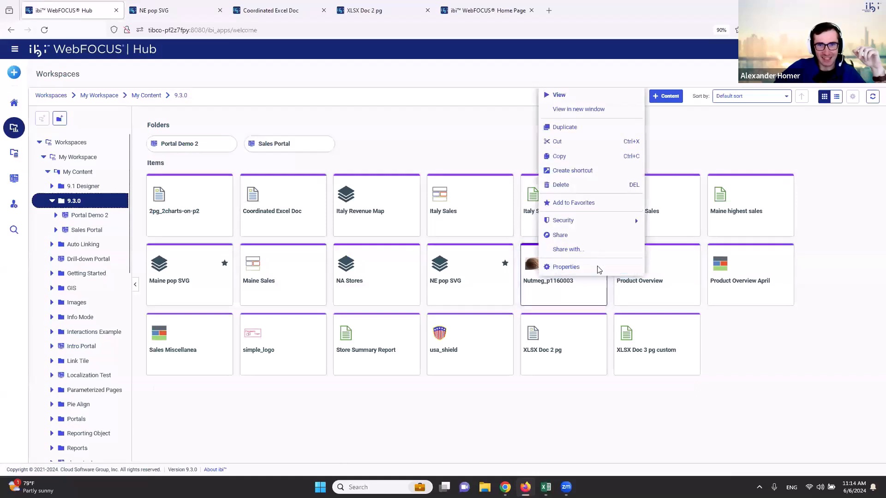
pyautogui.click(584, 273)
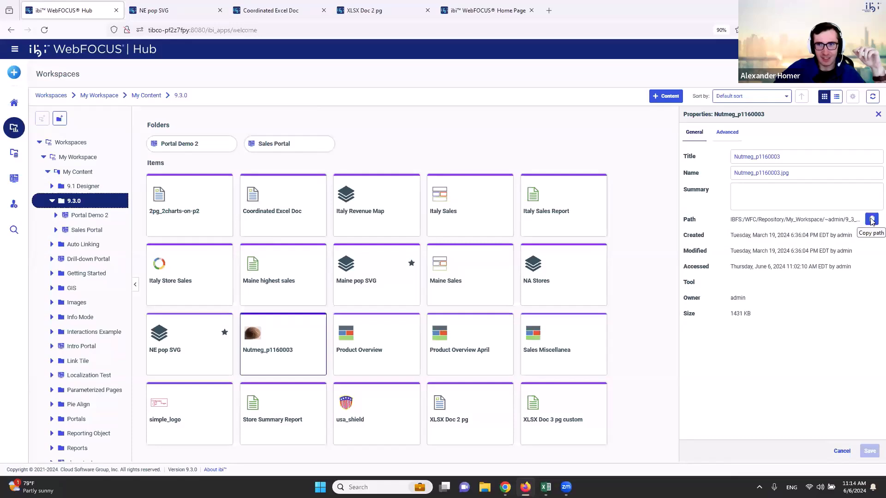
# Step: Return to the NE pop SVG map, check the end of Connecticut's shape path, and browse the available image files without choosing one
pyautogui.click(188, 13)
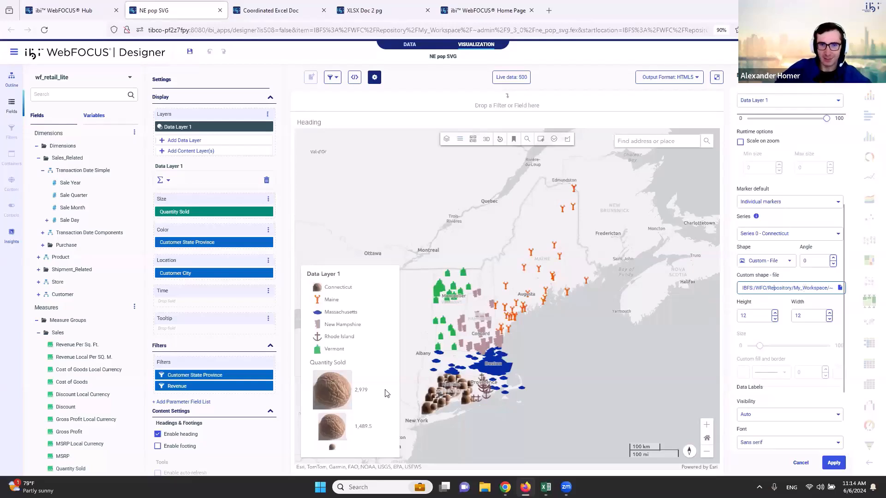
pyautogui.hotkey('ctrl', 'a')
pyautogui.press('End')
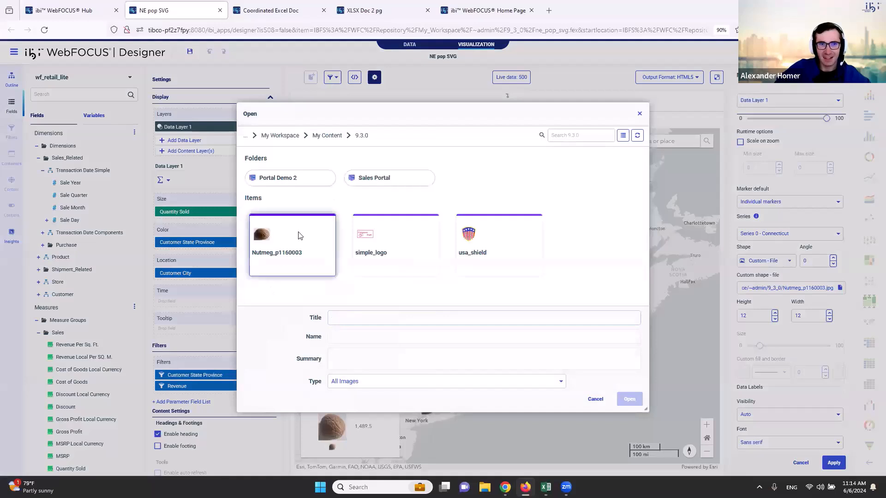
pyautogui.press('Escape')
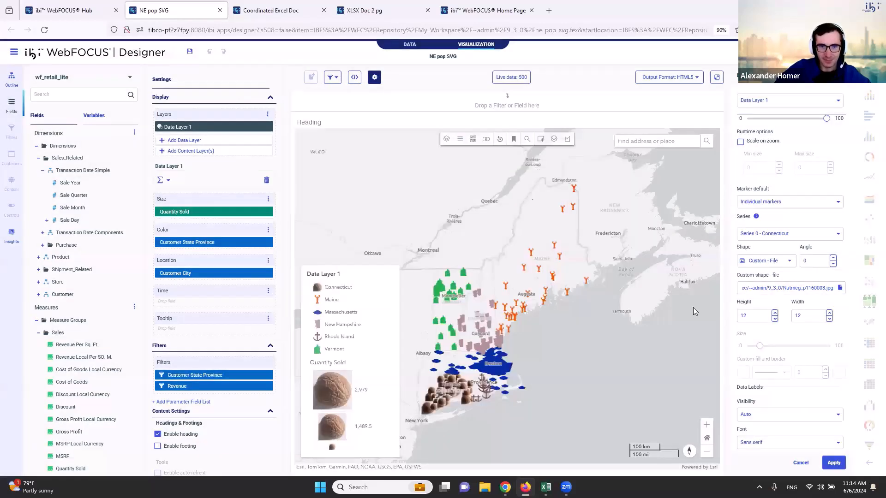
# Step: Select Series 1 - Maine to show its custom SVG marker settings
pyautogui.click(839, 100)
pyautogui.click(822, 117)
pyautogui.click(789, 233)
pyautogui.click(772, 283)
pyautogui.click(742, 291)
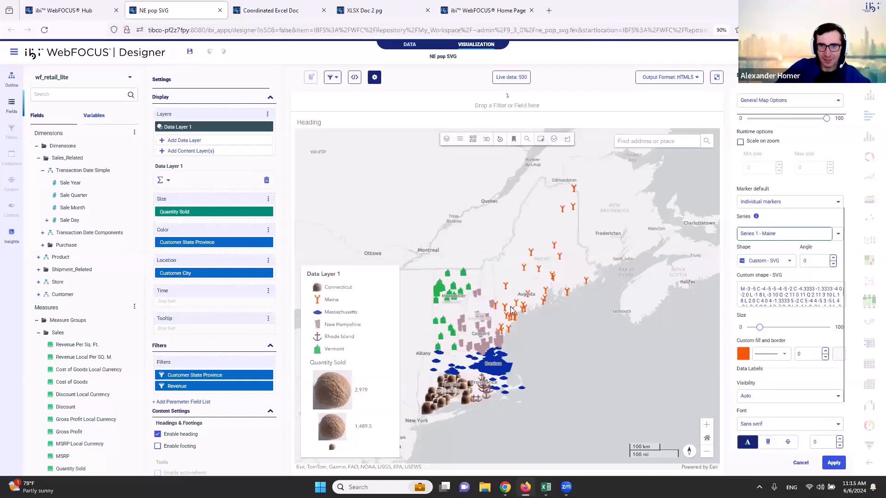
# Step: Examine the Maine markers up close and read through the full path code of their custom SVG shape
pyautogui.scroll(2, 510, 314)
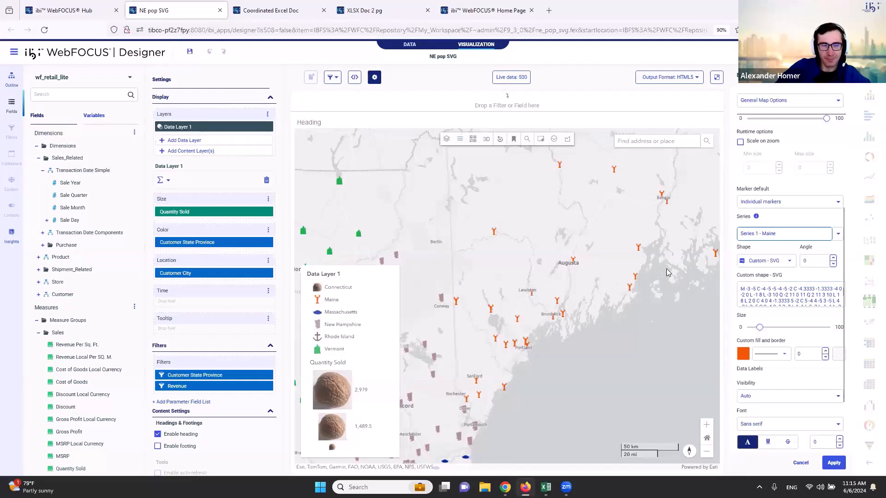
pyautogui.click(747, 295)
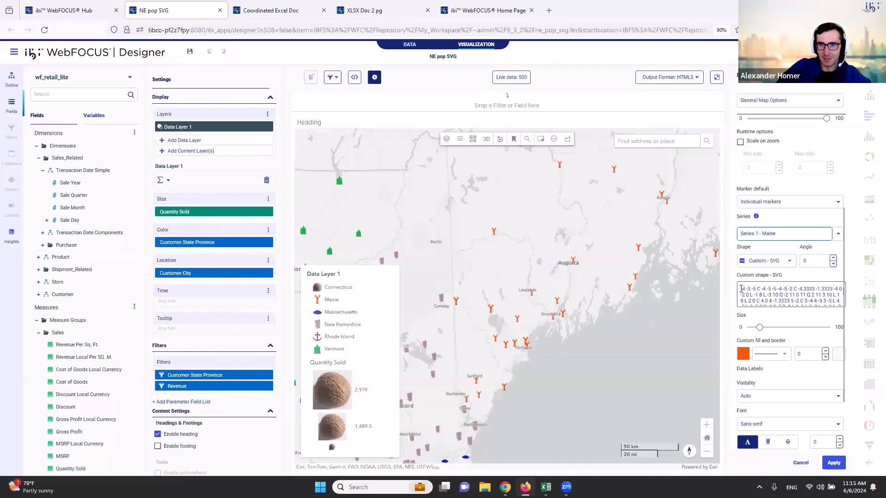
pyautogui.moveTo(742, 289); pyautogui.dragTo(850, 315)
pyautogui.click(811, 304)
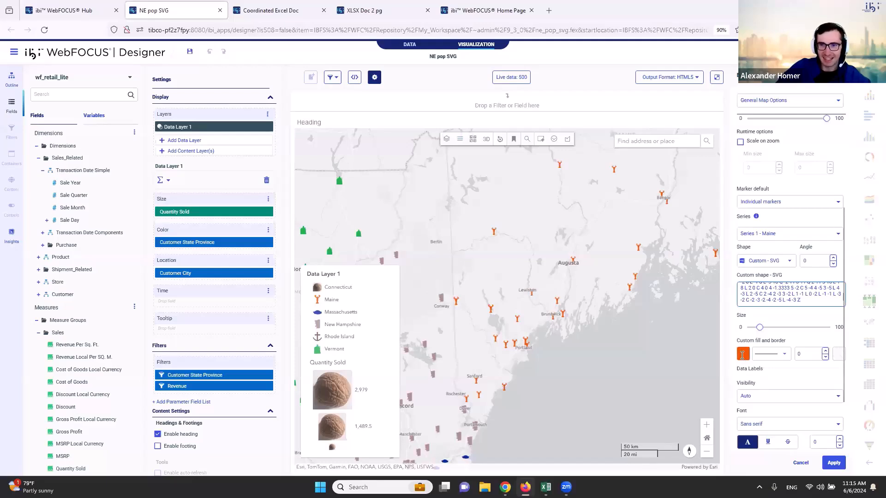
pyautogui.moveTo(554, 354); pyautogui.dragTo(643, 302)
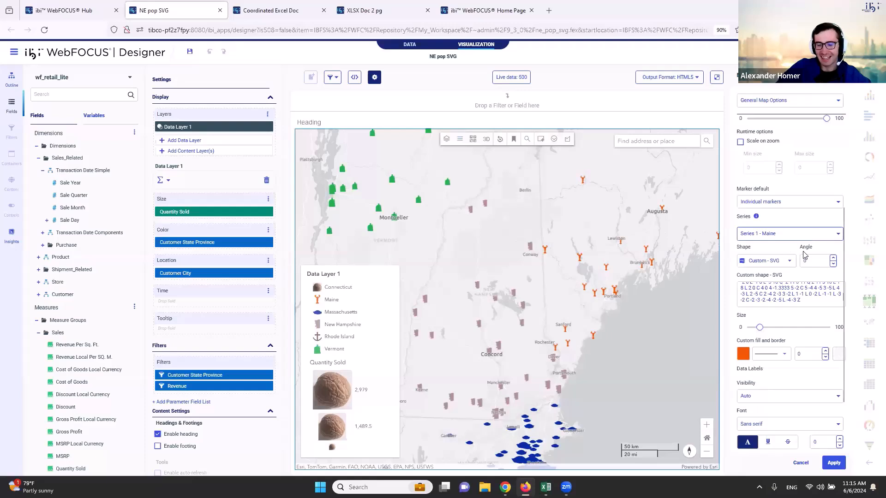
# Step: Review the available marker shapes for the Maine series and the marker default options, keeping the current choices
pyautogui.click(791, 262)
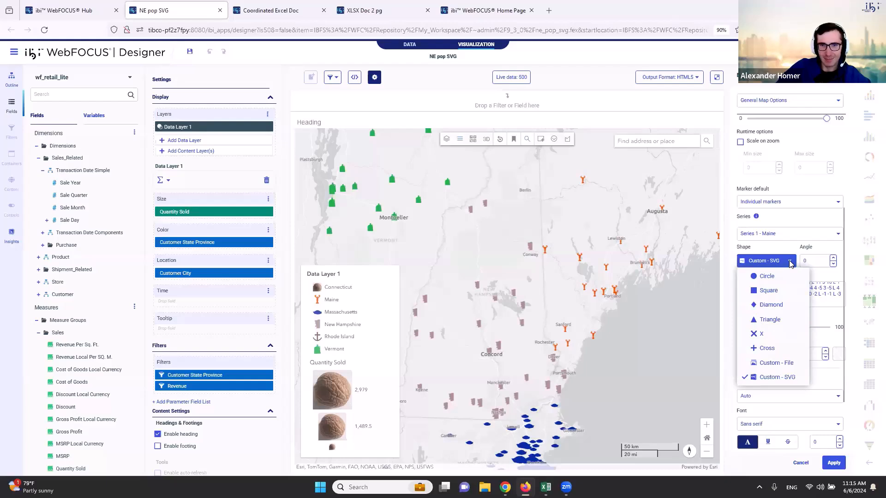
pyautogui.click(792, 263)
pyautogui.click(838, 202)
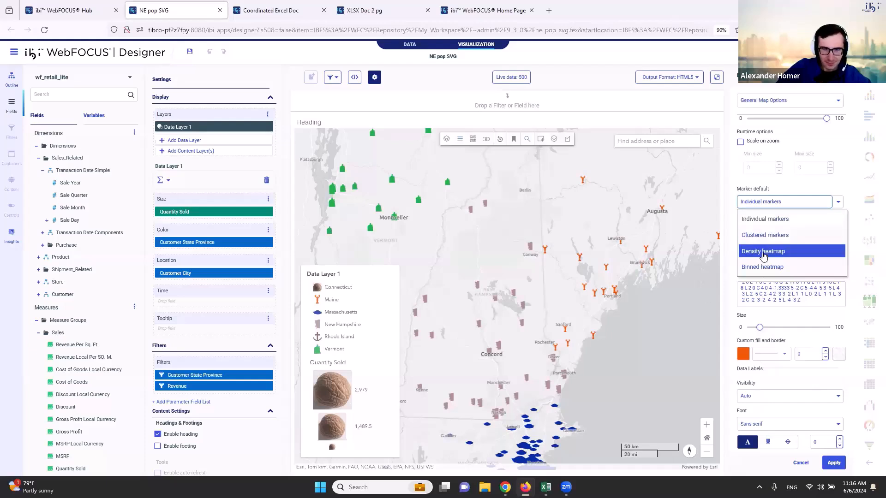
pyautogui.click(794, 190)
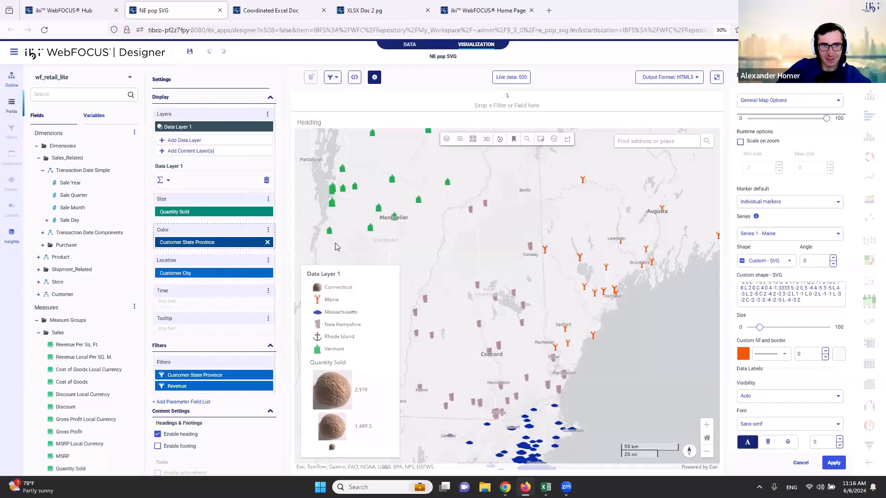
# Step: Check the options available for the Customer State Province color field and the Customer City location field
pyautogui.rightClick(216, 242)
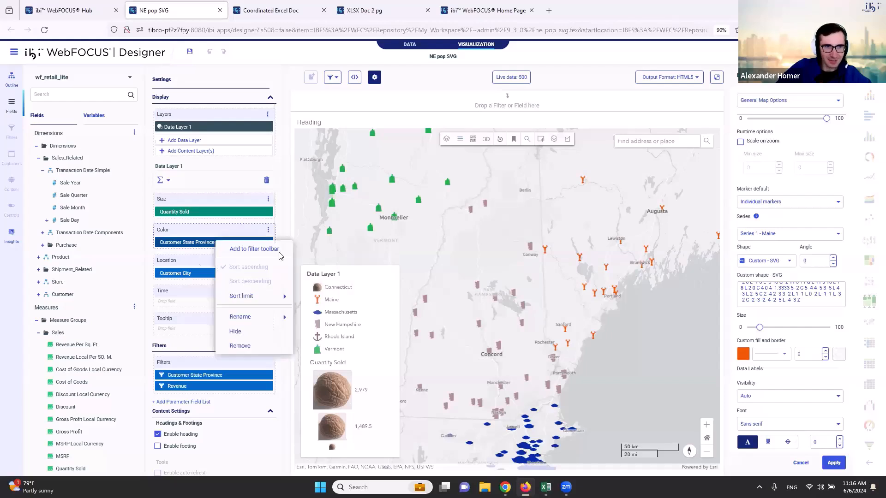
pyautogui.click(188, 275)
pyautogui.rightClick(188, 275)
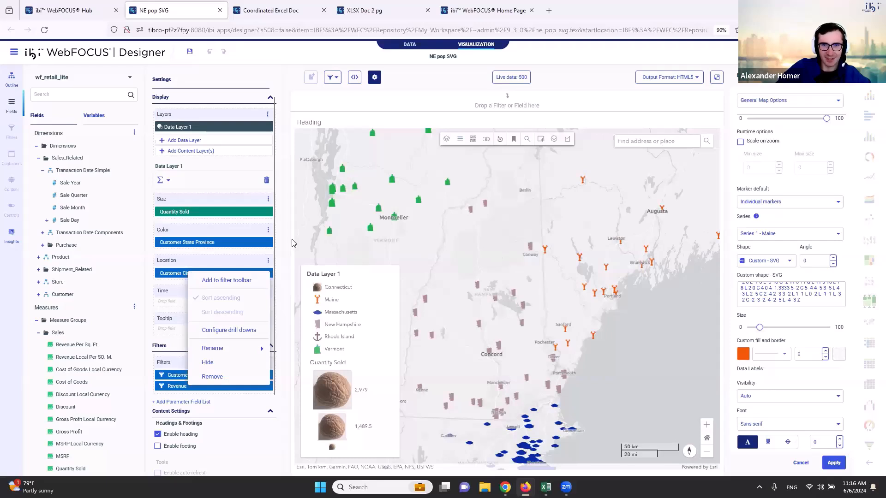
pyautogui.click(216, 255)
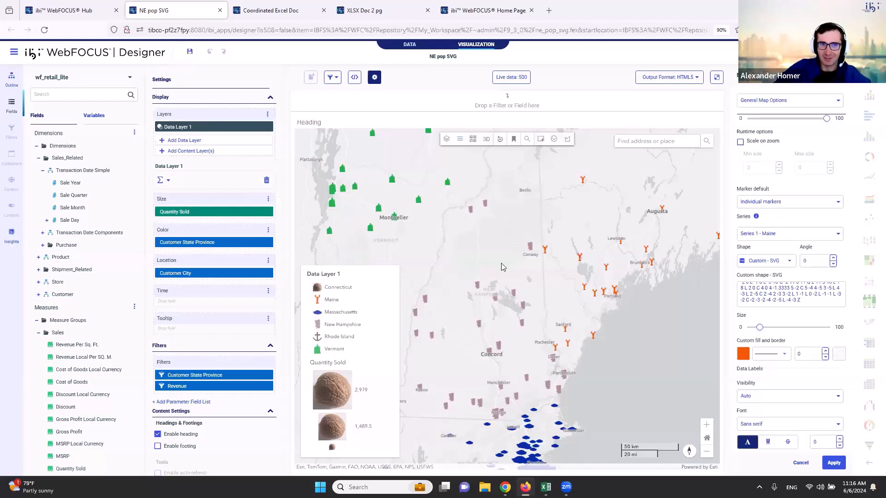
pyautogui.click(268, 261)
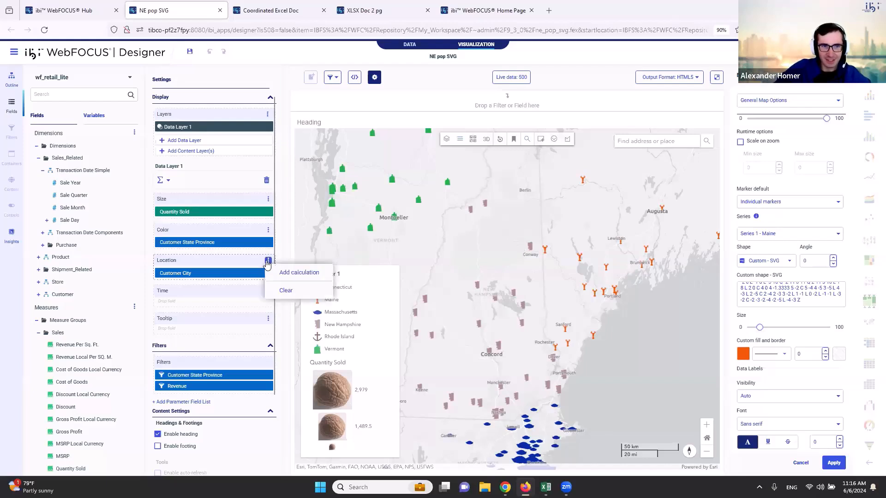
pyautogui.rightClick(227, 275)
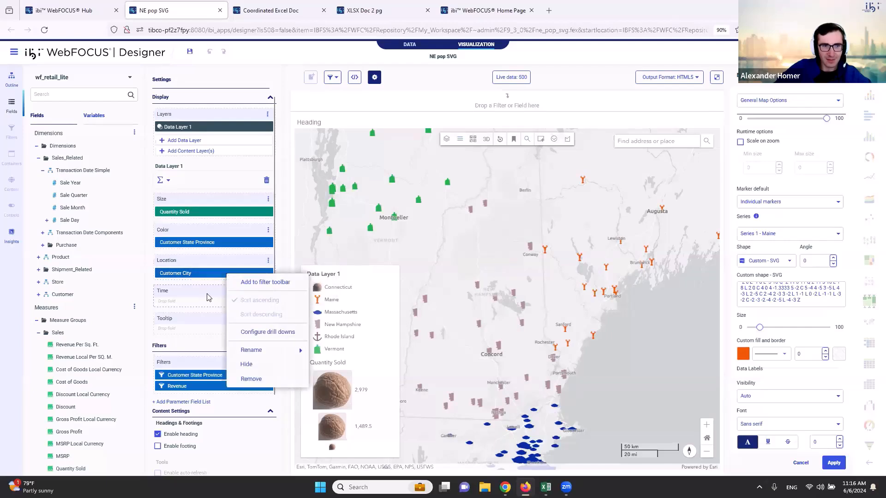
pyautogui.click(149, 287)
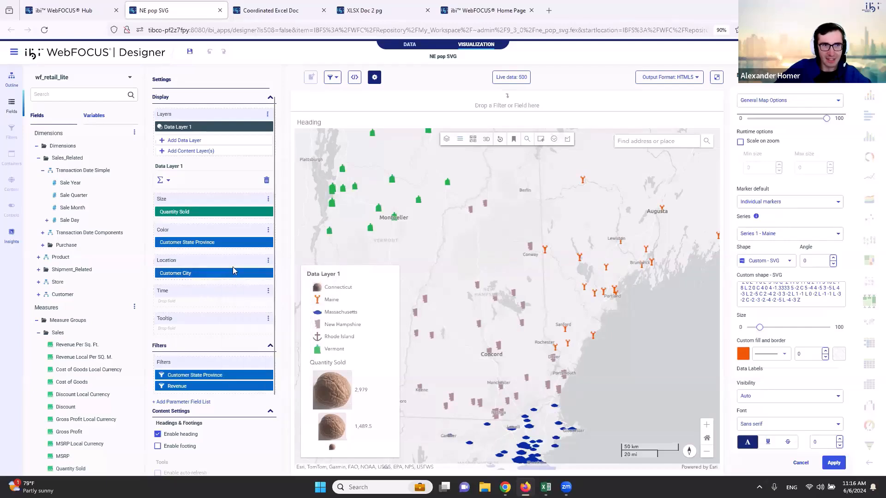
# Step: Check the options of the Color bucket and point out the Add Parameter Field List link
pyautogui.click(268, 231)
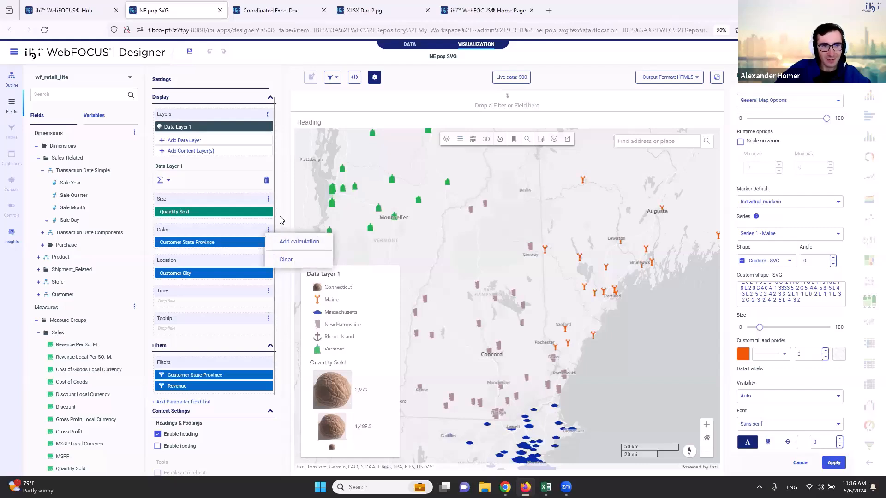
pyautogui.click(282, 220)
pyautogui.moveTo(186, 415); pyautogui.dragTo(186, 404)
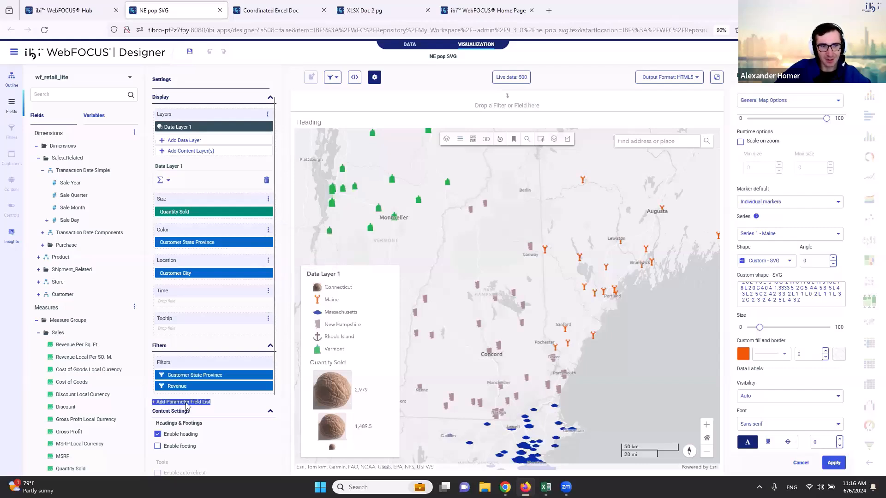
pyautogui.click(281, 378)
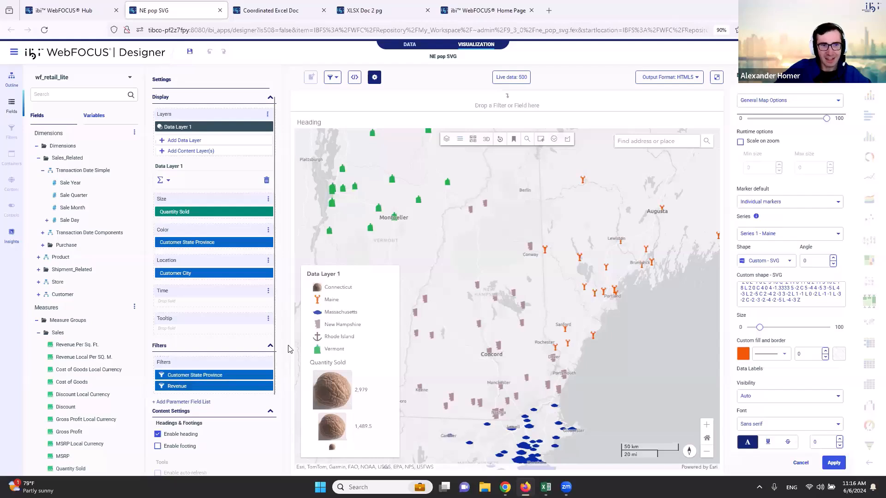